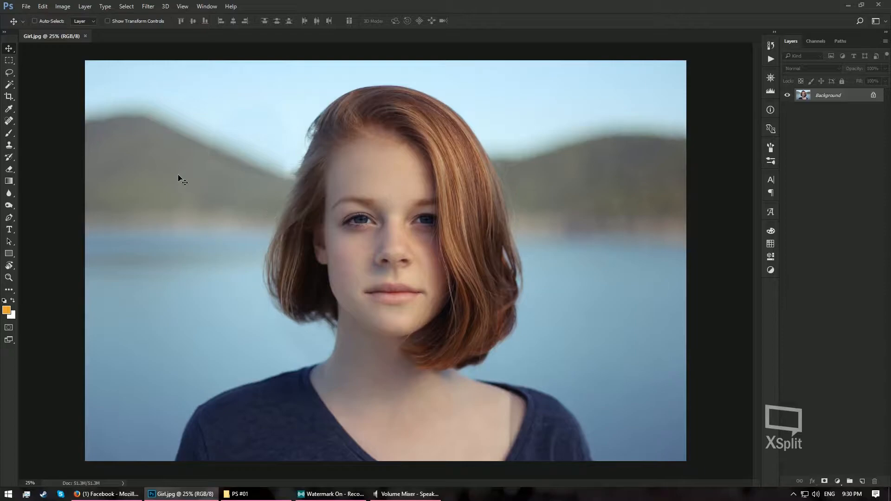
# Select all of the woman's hair with the Quick Selection tool and refine the selection edges in Select and Mask.
pyautogui.click(9, 85)
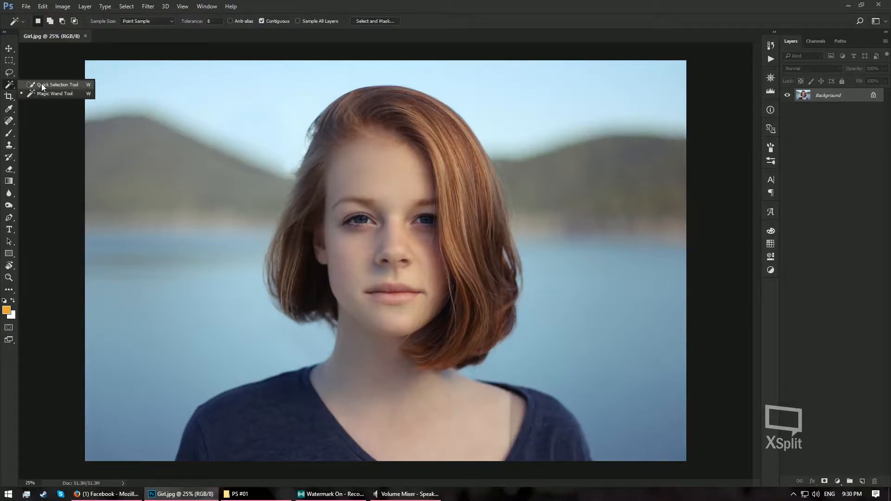
pyautogui.click(41, 84)
pyautogui.moveTo(306, 297)
pyautogui.mouseDown()
pyautogui.moveTo(288, 262)
pyautogui.moveTo(293, 229)
pyautogui.moveTo(330, 134)
pyautogui.moveTo(376, 110)
pyautogui.moveTo(429, 118)
pyautogui.moveTo(329, 254)
pyautogui.moveTo(324, 231)
pyautogui.moveTo(363, 175)
pyautogui.moveTo(355, 158)
pyautogui.moveTo(338, 167)
pyautogui.moveTo(342, 185)
pyautogui.moveTo(343, 155)
pyautogui.moveTo(375, 136)
pyautogui.moveTo(338, 172)
pyautogui.moveTo(395, 138)
pyautogui.moveTo(400, 156)
pyautogui.moveTo(383, 141)
pyautogui.mouseUp()
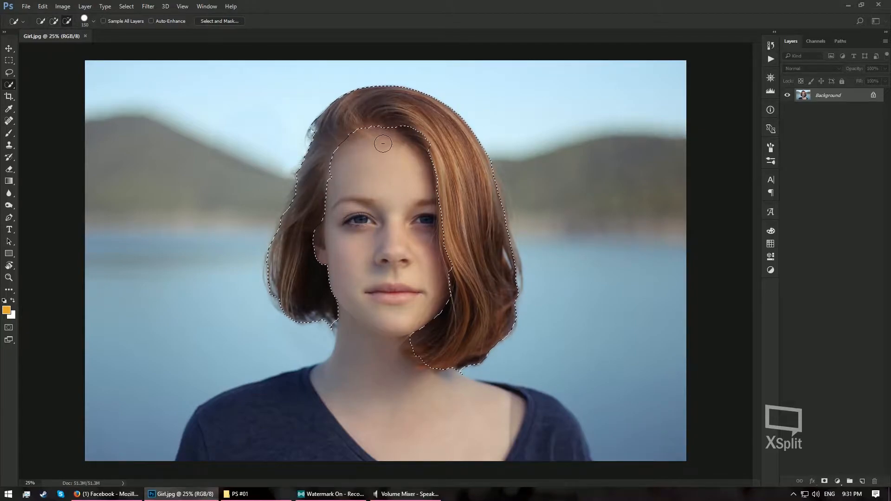
pyautogui.click(420, 353)
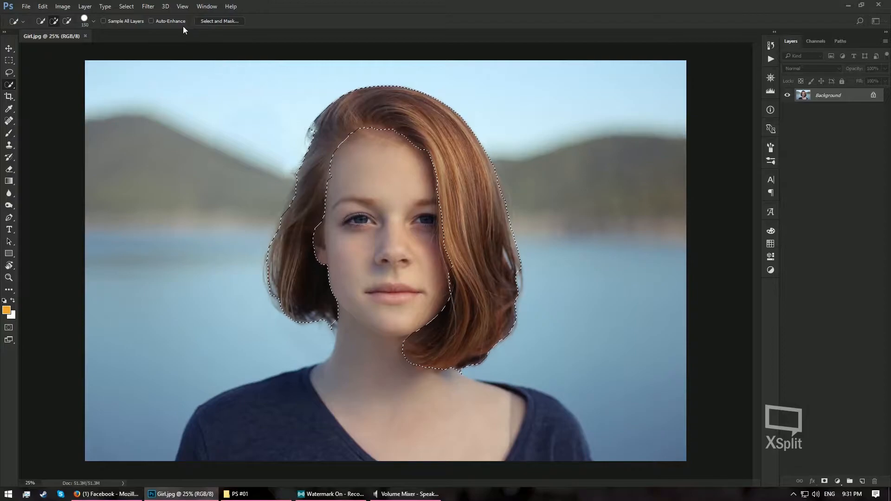
pyautogui.click(210, 21)
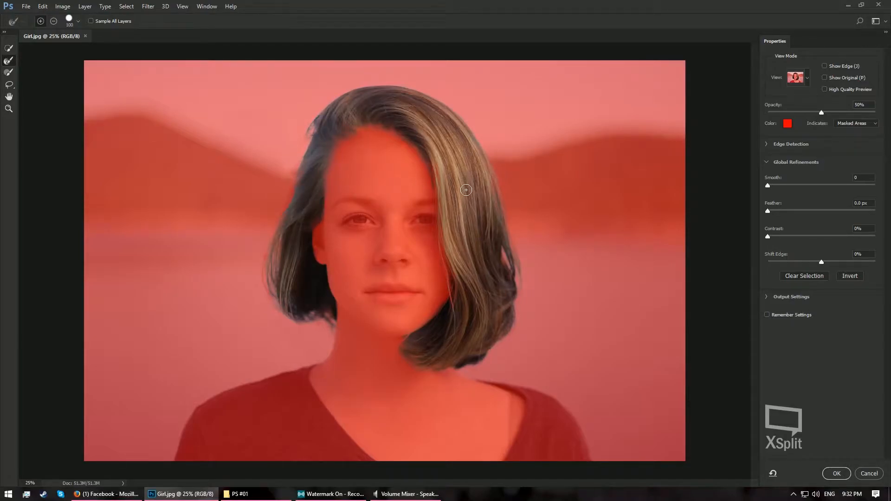
pyautogui.click(836, 473)
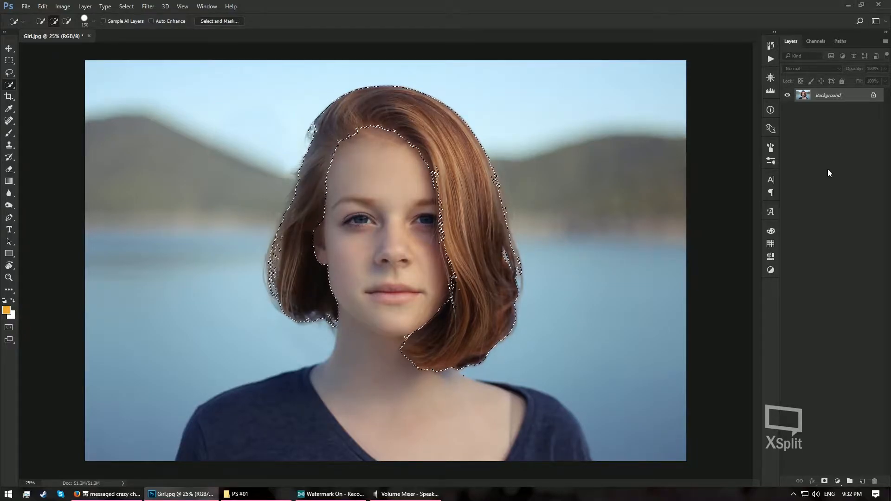
# Copy the selected hair to a new layer and name the layer Hair.
pyautogui.hotkey('ctrl', 'j')
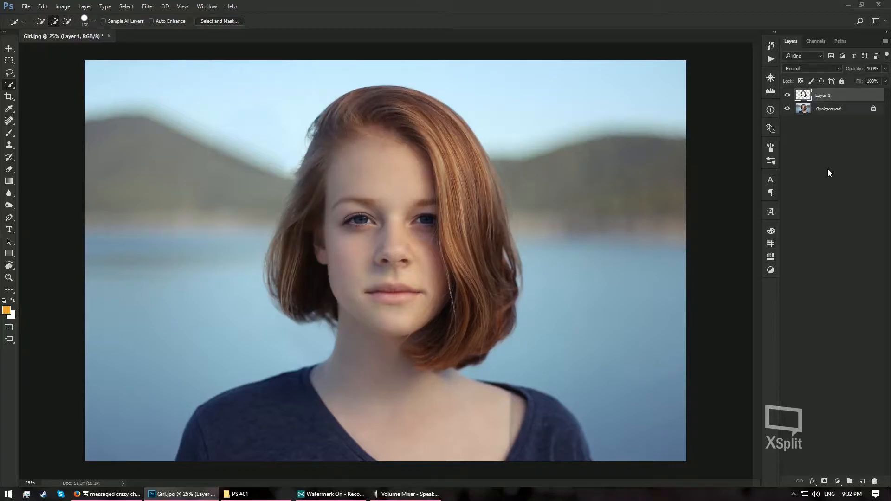
pyautogui.doubleClick(822, 95)
pyautogui.write('Hair')
pyautogui.press('Return')
# Select the skin of the face, neck and chest on the Background layer and refine its edges in Select and Mask.
pyautogui.click(850, 113)
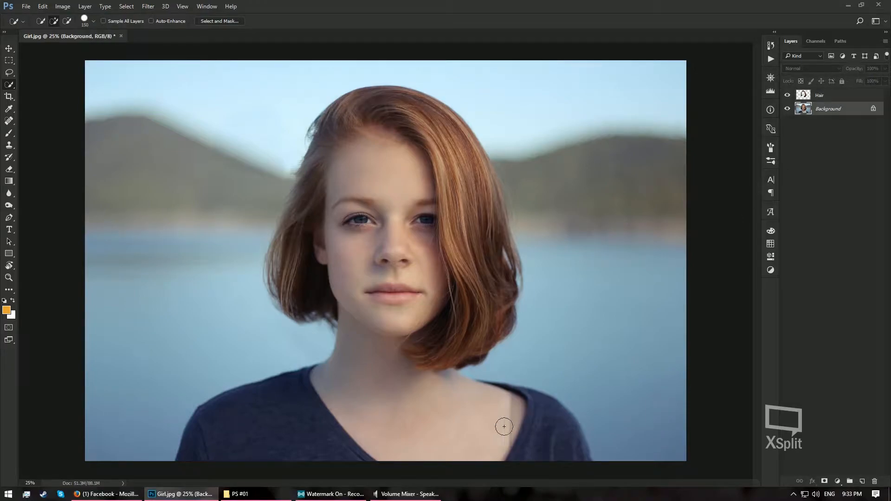
pyautogui.moveTo(464, 431)
pyautogui.mouseDown()
pyautogui.moveTo(425, 425)
pyautogui.moveTo(494, 459)
pyautogui.mouseUp()
pyautogui.moveTo(377, 407)
pyautogui.mouseDown()
pyautogui.moveTo(355, 379)
pyautogui.moveTo(368, 309)
pyautogui.moveTo(359, 253)
pyautogui.moveTo(425, 209)
pyautogui.moveTo(410, 219)
pyautogui.moveTo(430, 285)
pyautogui.moveTo(417, 242)
pyautogui.moveTo(432, 262)
pyautogui.moveTo(435, 315)
pyautogui.mouseUp()
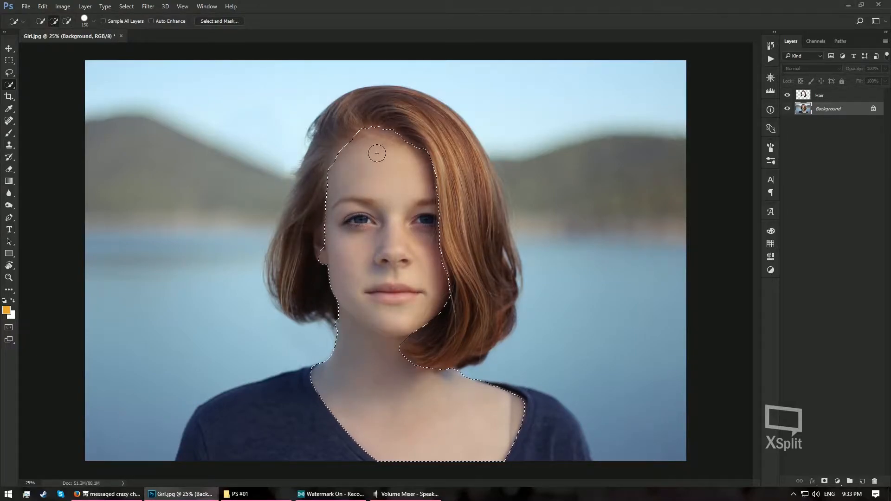
pyautogui.click(393, 169)
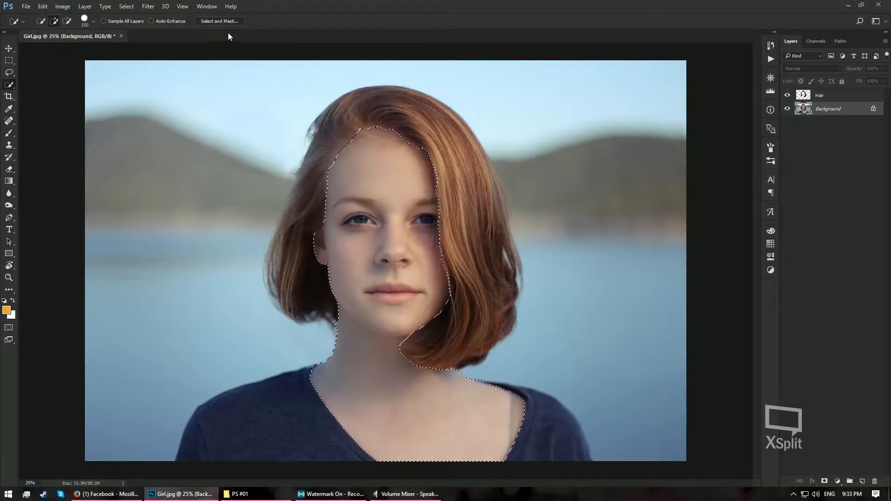
pyautogui.click(220, 21)
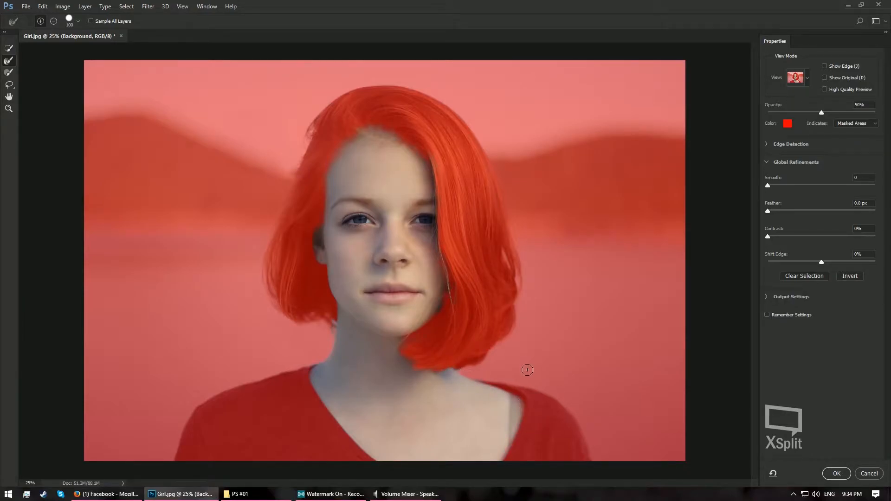
pyautogui.click(837, 473)
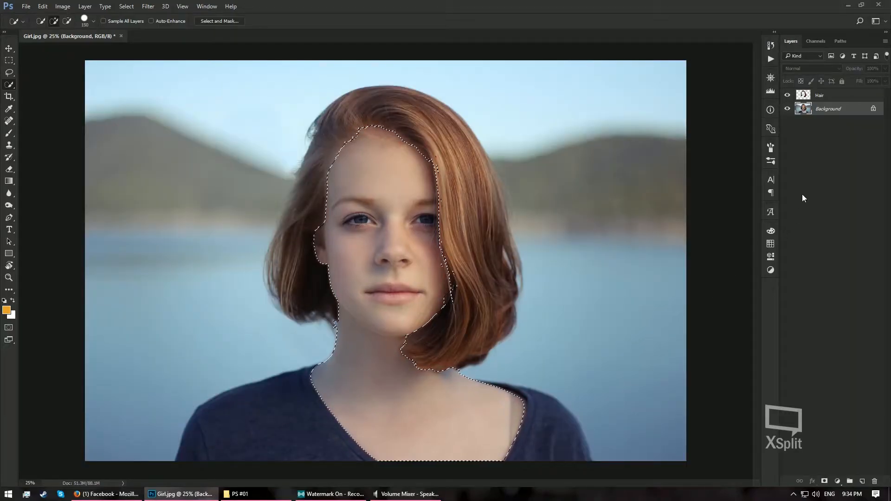
# Copy the selected skin from the Background layer to a new layer and name it Skin.
pyautogui.click(849, 94)
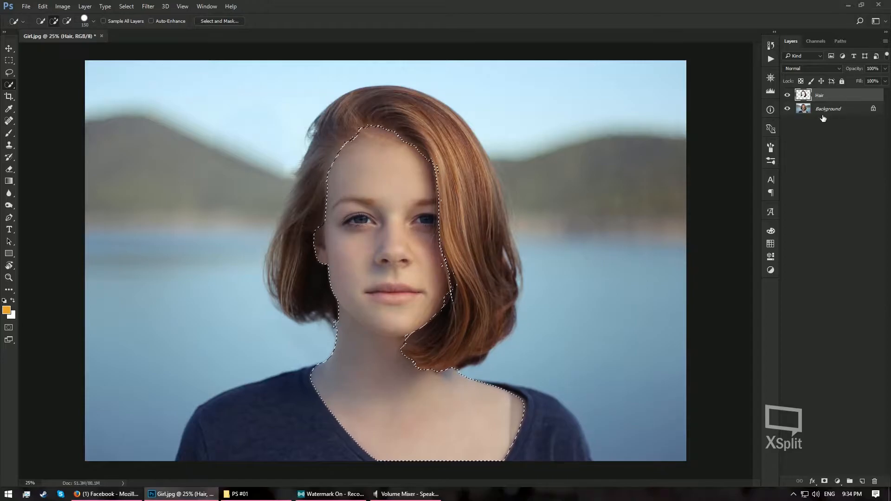
pyautogui.click(788, 110)
pyautogui.click(788, 109)
pyautogui.click(844, 112)
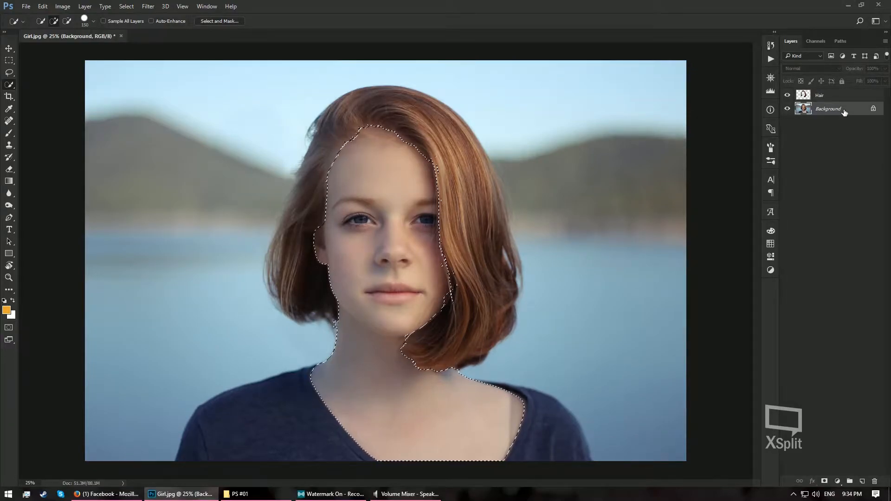
pyautogui.hotkey('ctrl', 'j')
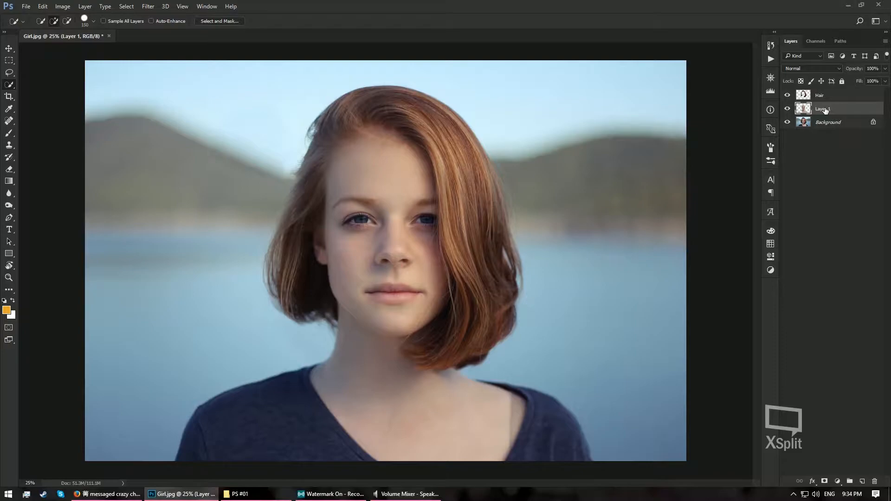
pyautogui.doubleClick(823, 109)
pyautogui.write('Skin')
pyautogui.press('Return')
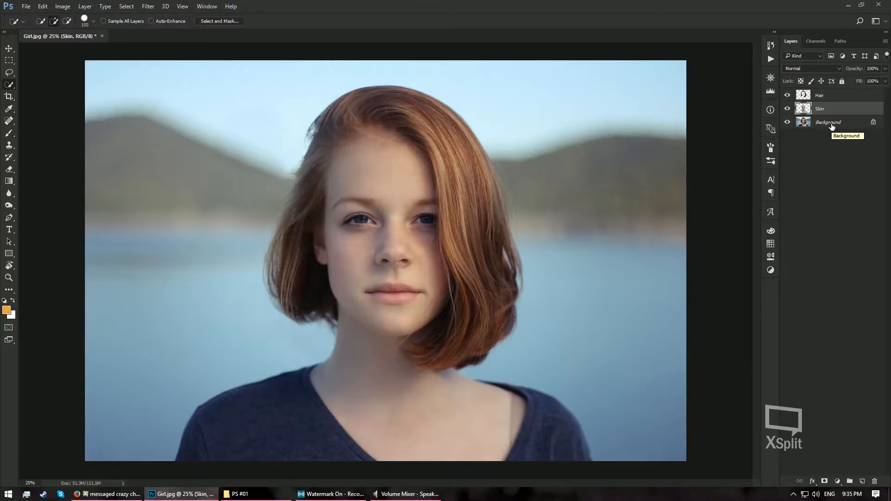
# Select the lips on the Background layer with the Quick Selection tool, using a much smaller brush.
pyautogui.click(832, 127)
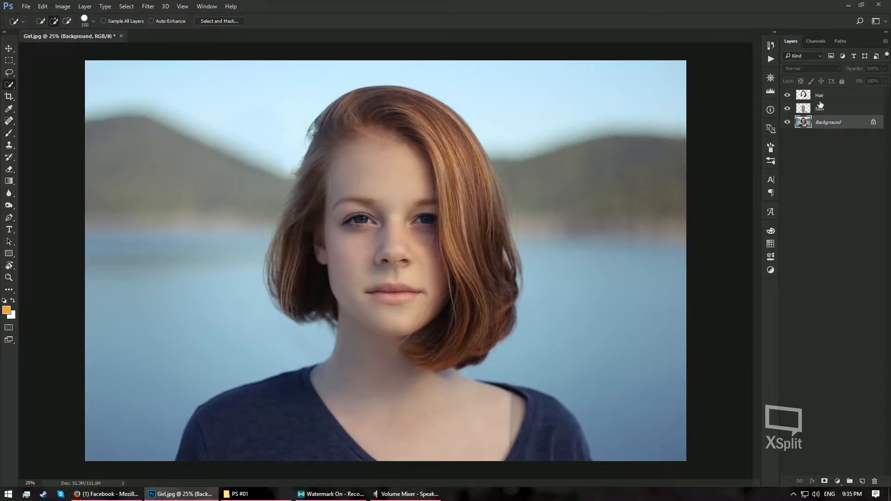
pyautogui.hotkey('ctrl', '+')
pyautogui.hotkey('ctrl', '+')
pyautogui.hotkey('ctrl', '+')
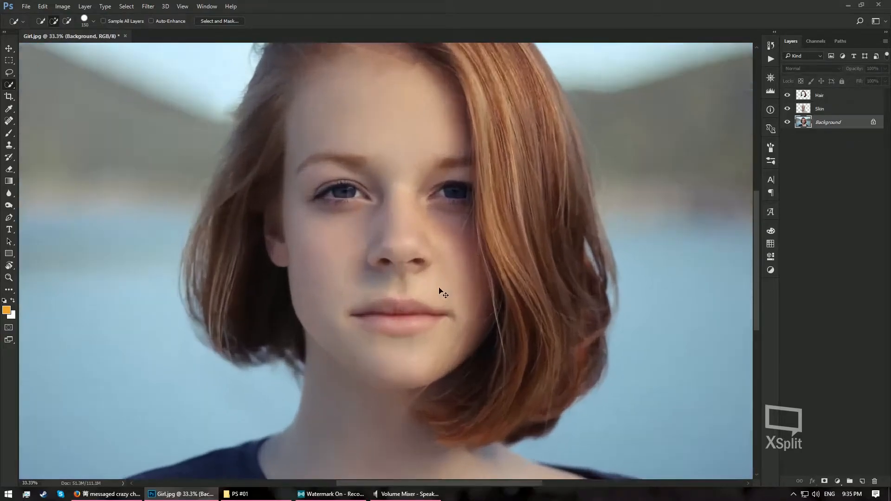
pyautogui.hotkey('ctrl', '+')
pyautogui.hotkey('ctrl', '+')
pyautogui.press('[')
pyautogui.press('[')
pyautogui.press('[')
pyautogui.press('[')
pyautogui.press('[')
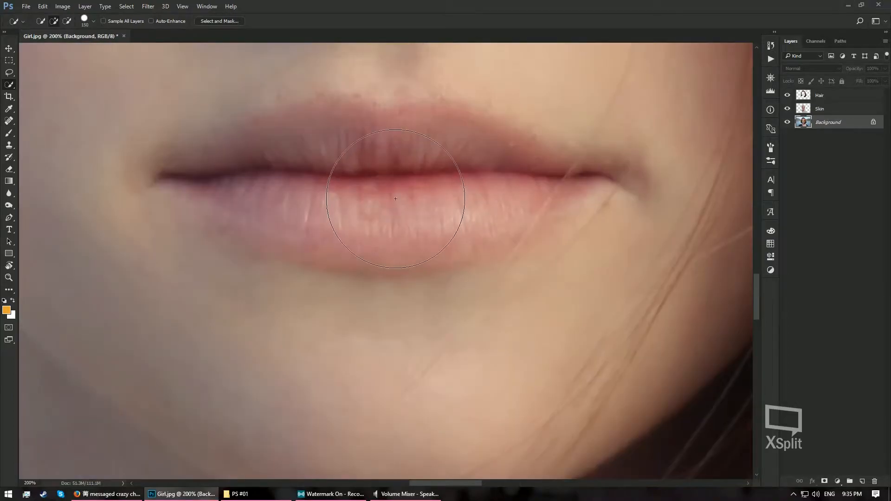
pyautogui.press('[')
pyautogui.press('[')
pyautogui.press('[')
pyautogui.press('[')
pyautogui.press('[')
pyautogui.press('[')
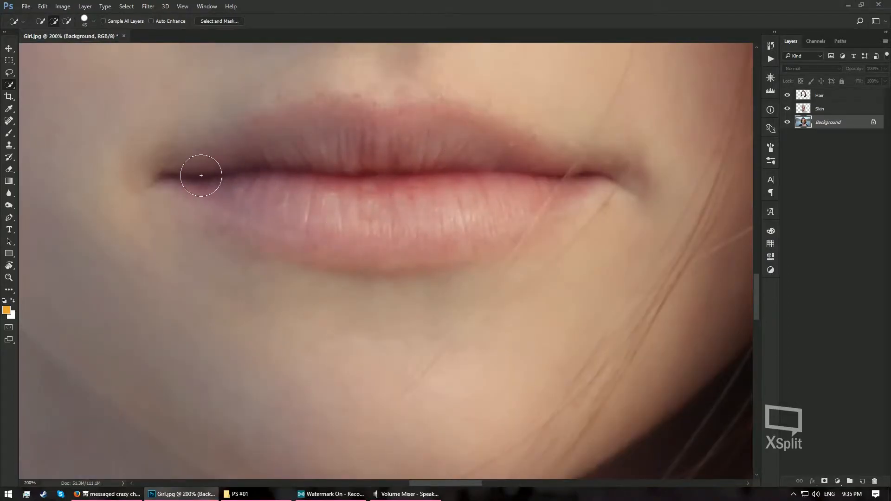
pyautogui.press('[')
pyautogui.moveTo(194, 172)
pyautogui.mouseDown()
pyautogui.moveTo(352, 218)
pyautogui.moveTo(510, 210)
pyautogui.moveTo(590, 187)
pyautogui.moveTo(604, 171)
pyautogui.moveTo(534, 148)
pyautogui.moveTo(321, 135)
pyautogui.moveTo(222, 139)
pyautogui.moveTo(185, 185)
pyautogui.moveTo(421, 232)
pyautogui.mouseUp()
# Subtract the excess area along the lower lip's edge and mouth corner from the selection with a size 30 brush.
pyautogui.press('[')
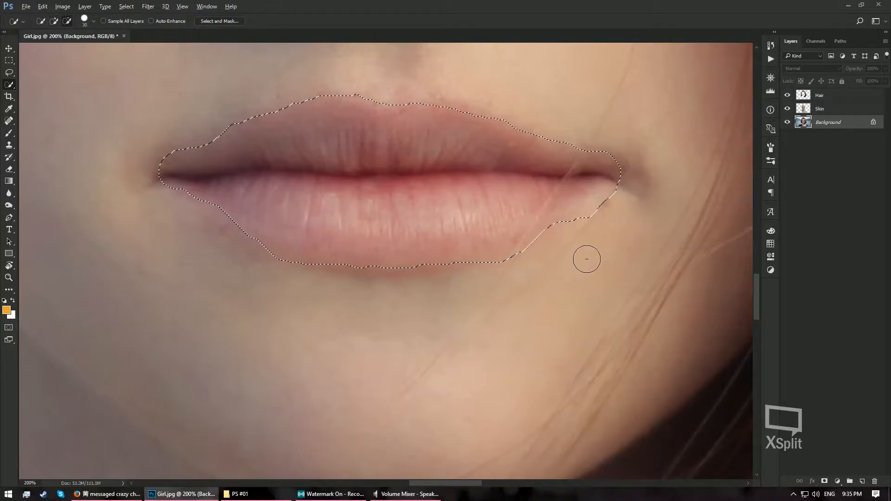
pyautogui.moveTo(623, 194); pyautogui.dragTo(601, 209)
pyautogui.moveTo(557, 236)
pyautogui.mouseDown()
pyautogui.moveTo(513, 277)
pyautogui.moveTo(526, 258)
pyautogui.moveTo(468, 290)
pyautogui.moveTo(409, 292)
pyautogui.moveTo(522, 268)
pyautogui.moveTo(317, 284)
pyautogui.moveTo(259, 277)
pyautogui.moveTo(162, 227)
pyautogui.moveTo(186, 229)
pyautogui.mouseUp()
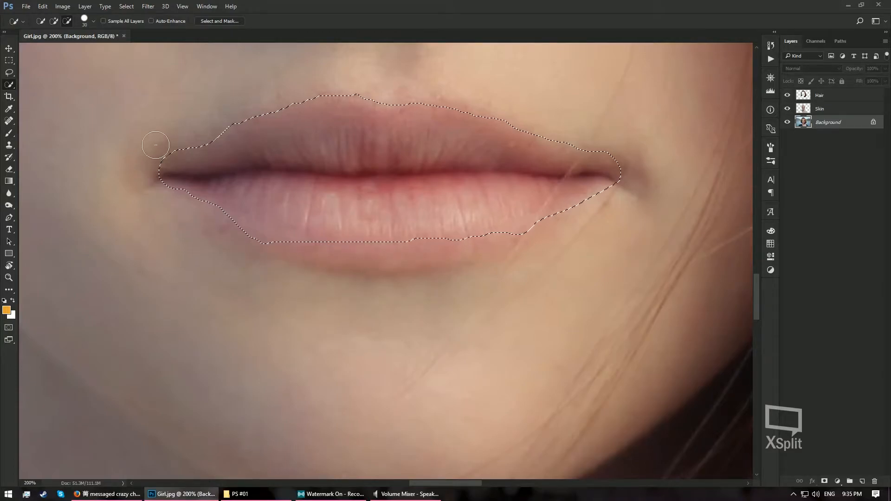
# Refine the edges of the lip selection in Select and Mask by brushing around the lip contour with a smaller Refine Edge brush.
pyautogui.click(210, 20)
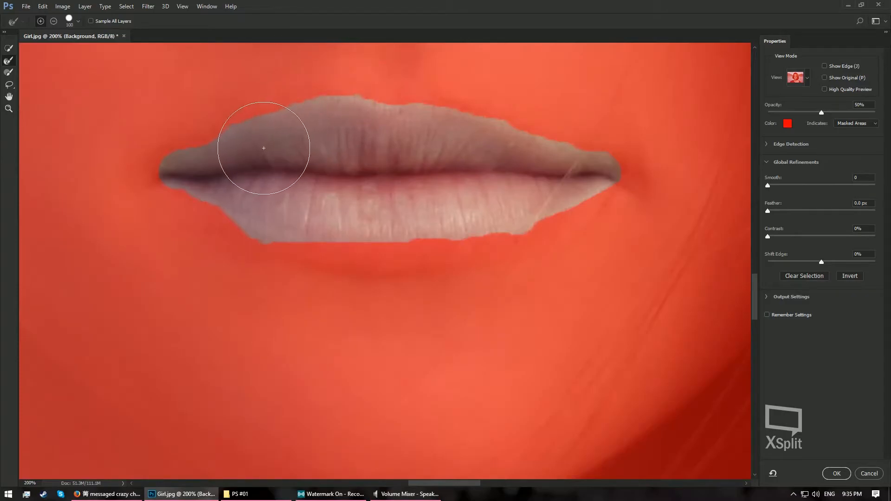
pyautogui.press('[')
pyautogui.press('[')
pyautogui.press('[')
pyautogui.press('[')
pyautogui.press('[')
pyautogui.press('[')
pyautogui.moveTo(259, 118)
pyautogui.mouseDown()
pyautogui.moveTo(338, 99)
pyautogui.moveTo(418, 111)
pyautogui.moveTo(551, 156)
pyautogui.moveTo(601, 161)
pyautogui.moveTo(622, 204)
pyautogui.moveTo(529, 232)
pyautogui.moveTo(297, 243)
pyautogui.mouseUp()
pyautogui.moveTo(170, 178)
pyautogui.mouseDown()
pyautogui.moveTo(287, 245)
pyautogui.moveTo(317, 249)
pyautogui.moveTo(376, 250)
pyautogui.moveTo(414, 215)
pyautogui.moveTo(586, 193)
pyautogui.mouseUp()
pyautogui.click(839, 475)
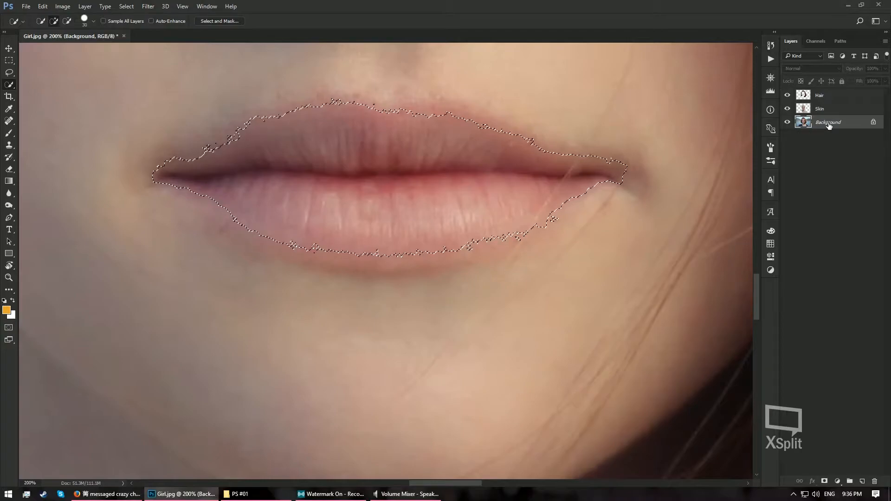
# Copy the selected lips to a new layer and name the layer Lips.
pyautogui.hotkey('ctrl', 'j')
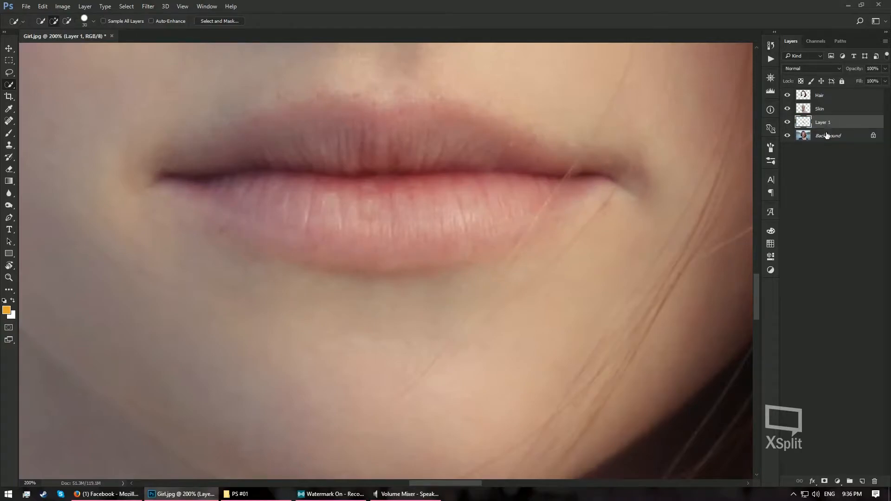
pyautogui.doubleClick(823, 123)
pyautogui.press('Return')
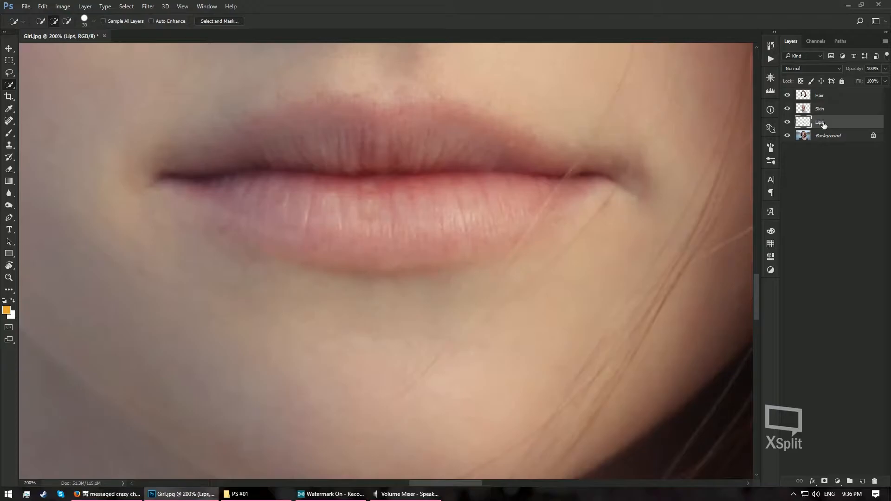
# Hide the Background, Skin and Hair layers to check the isolated lips, and show all the layers again.
pyautogui.click(787, 135)
pyautogui.click(787, 109)
pyautogui.click(787, 95)
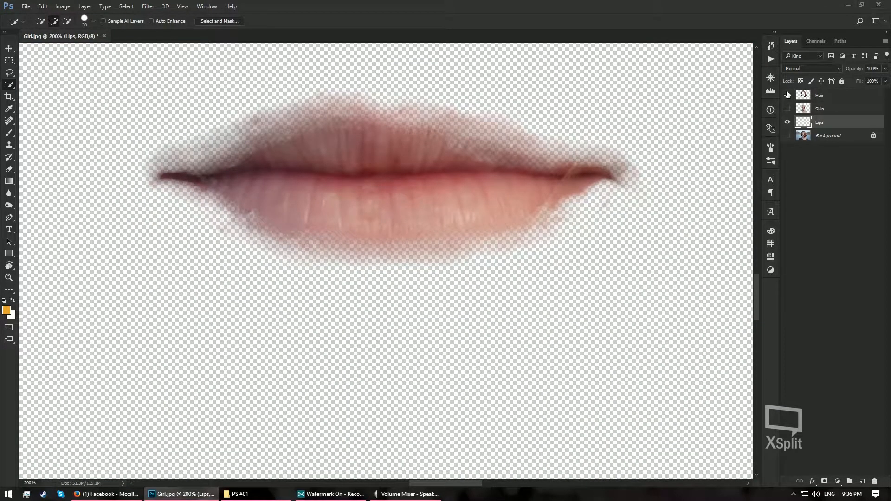
pyautogui.moveTo(787, 95); pyautogui.dragTo(788, 144)
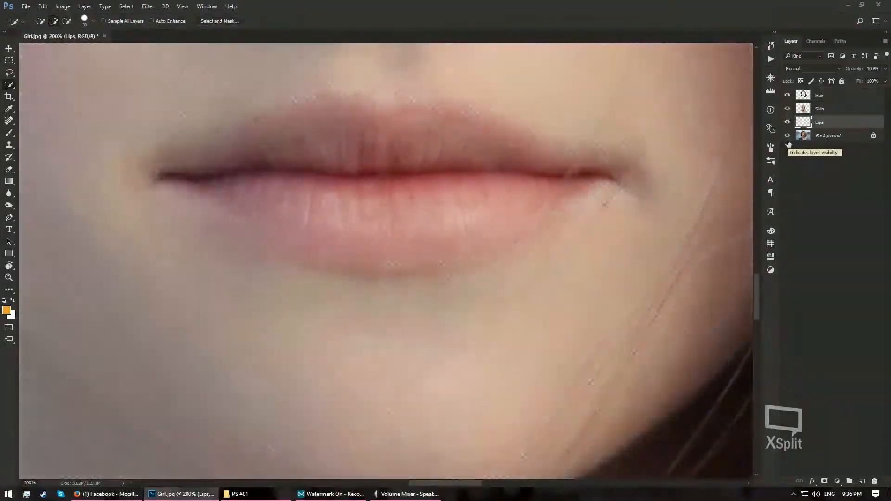
# Outline the visible eyeball of the eye farther from the loose hair on the Background layer with the Polygonal Lasso tool.
pyautogui.click(826, 137)
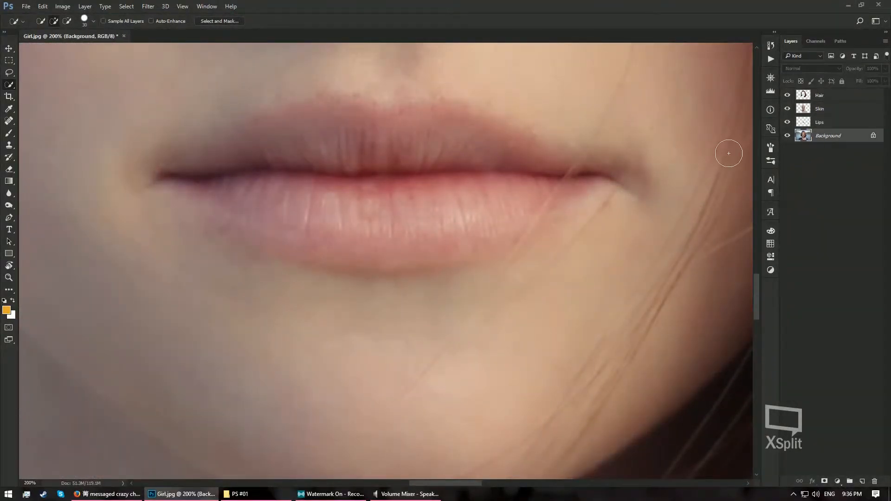
pyautogui.scroll(5, 356, 105)
pyautogui.scroll(5, 352, 146)
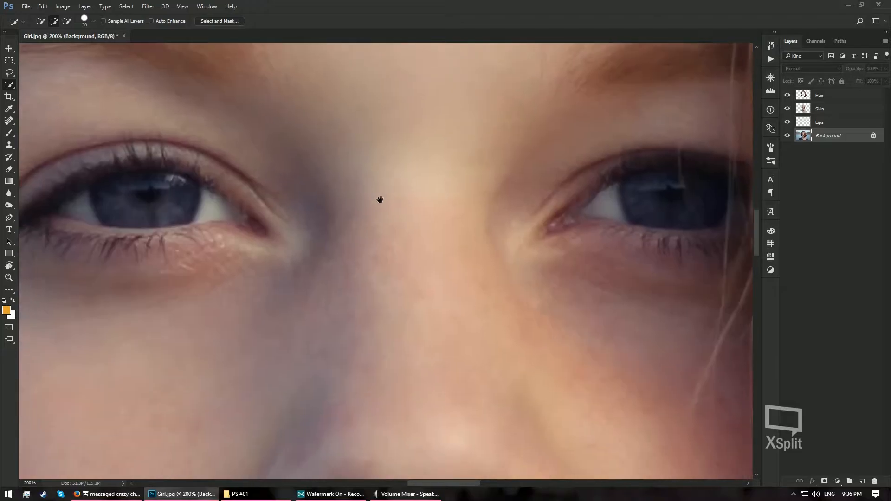
pyautogui.hscroll(-4, 448, 180)
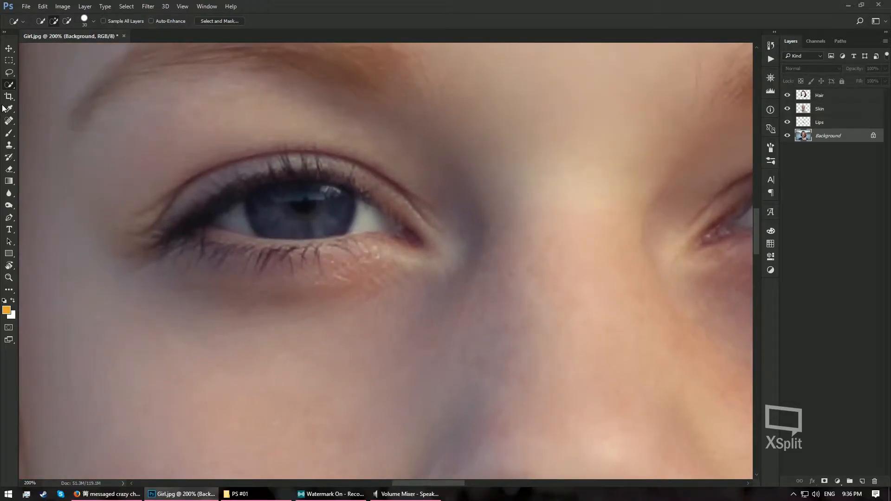
pyautogui.click(10, 74)
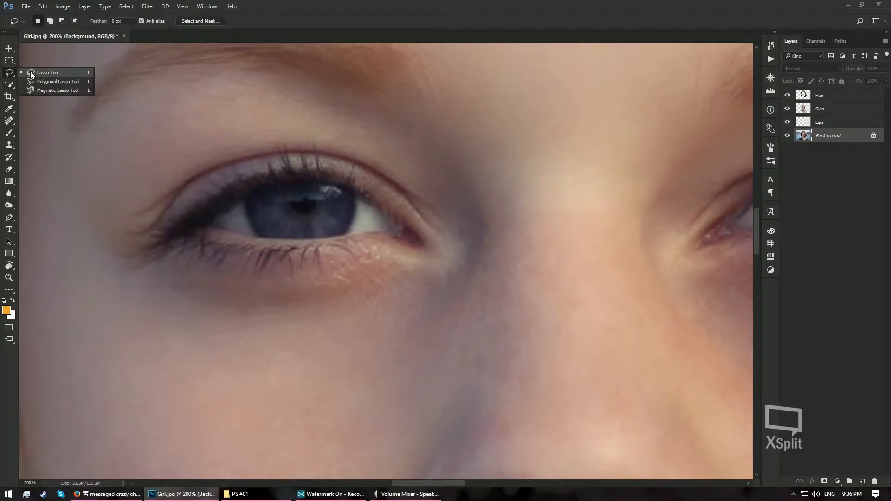
pyautogui.click(56, 83)
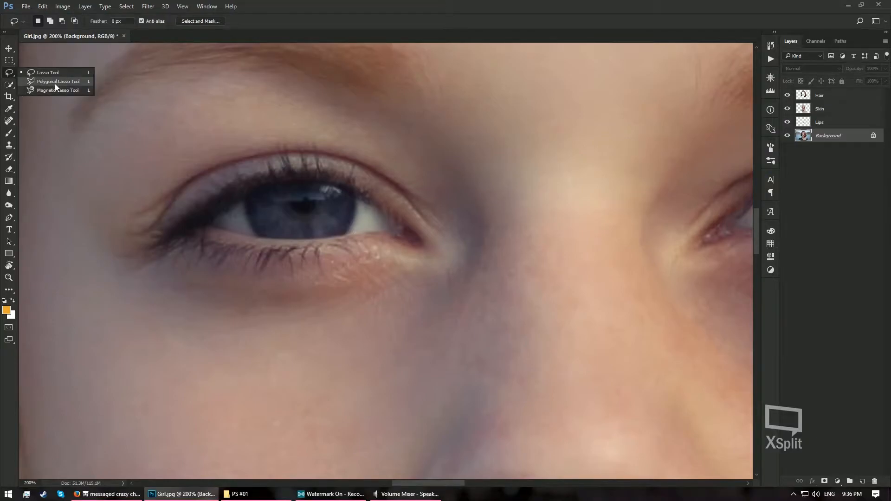
pyautogui.click(200, 226)
pyautogui.click(224, 230)
pyautogui.click(260, 236)
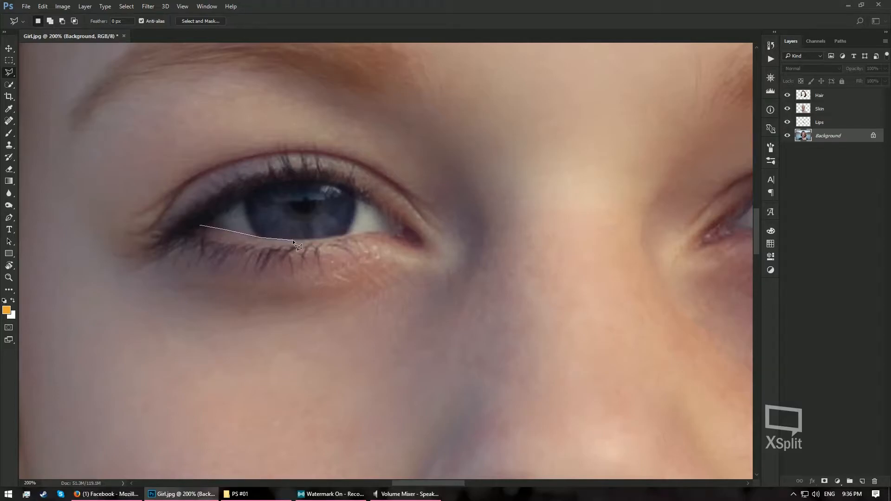
pyautogui.click(325, 238)
pyautogui.click(353, 234)
pyautogui.click(394, 231)
pyautogui.click(394, 224)
pyautogui.click(336, 184)
pyautogui.click(278, 183)
pyautogui.click(235, 200)
pyautogui.click(200, 226)
# Add the visible eyeball of the eye beside the loose hair to the existing eye selection with the Polygonal Lasso tool.
pyautogui.moveTo(585, 277); pyautogui.dragTo(296, 281)
pyautogui.moveTo(407, 246); pyautogui.dragTo(300, 257)
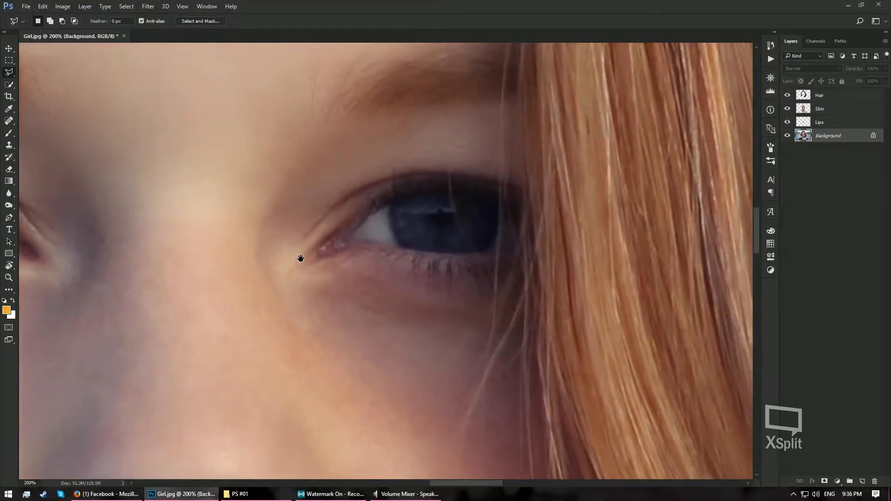
pyautogui.moveTo(224, 254); pyautogui.dragTo(374, 248)
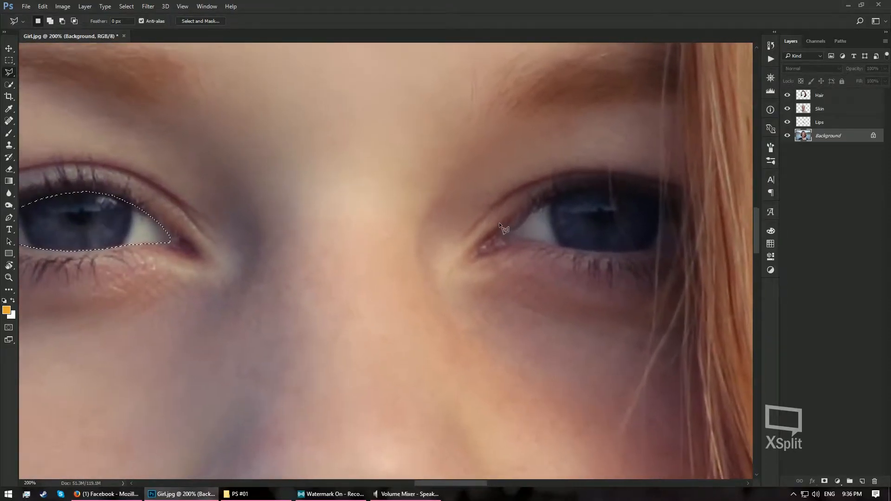
pyautogui.moveTo(569, 249); pyautogui.dragTo(487, 276)
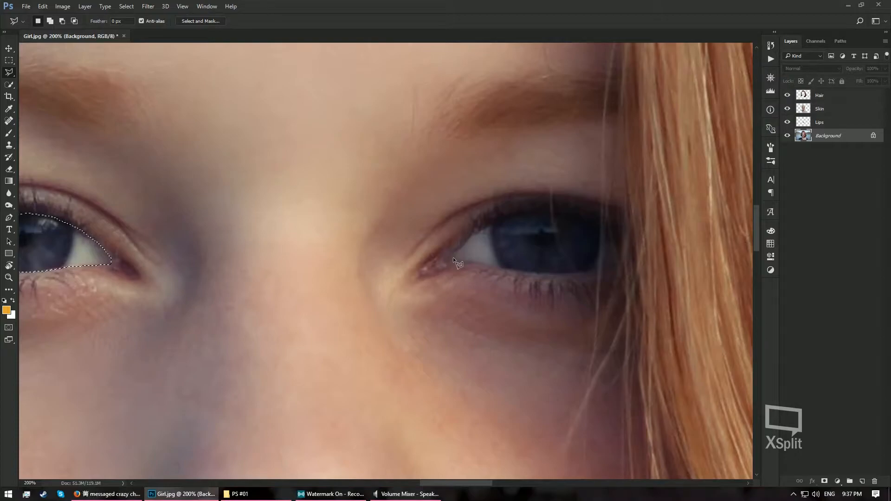
pyautogui.press('shift')
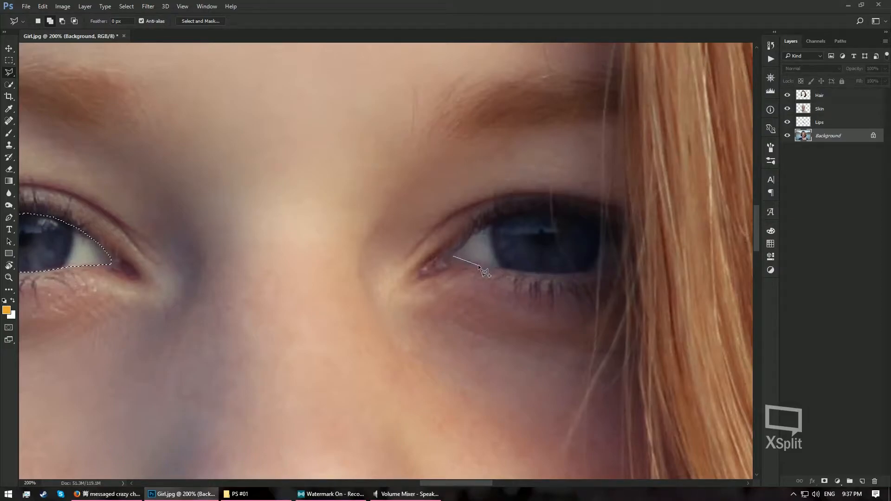
pyautogui.click(513, 270)
pyautogui.click(540, 274)
pyautogui.click(578, 273)
pyautogui.click(616, 266)
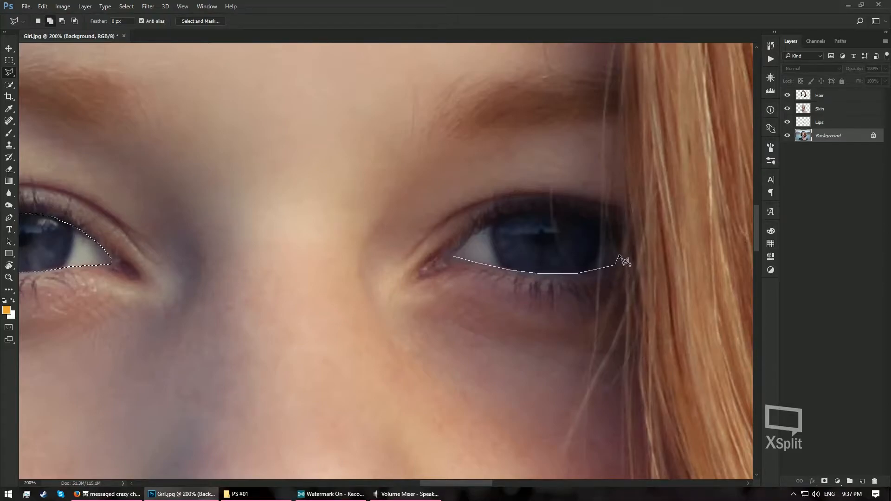
pyautogui.click(621, 230)
pyautogui.click(607, 222)
pyautogui.click(574, 213)
pyautogui.click(529, 210)
pyautogui.click(504, 216)
pyautogui.click(466, 242)
pyautogui.click(455, 256)
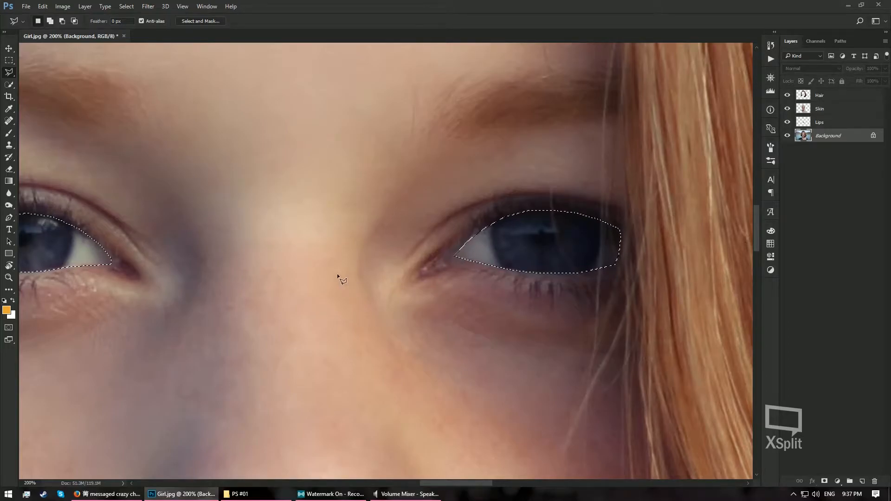
# Feather the selection of both eyes by 1 pixel and copy the selected eyes to a new layer.
pyautogui.moveTo(190, 261)
pyautogui.mouseDown()
pyautogui.moveTo(340, 229)
pyautogui.moveTo(297, 251)
pyautogui.moveTo(332, 240)
pyautogui.moveTo(333, 231)
pyautogui.moveTo(311, 243)
pyautogui.mouseUp()
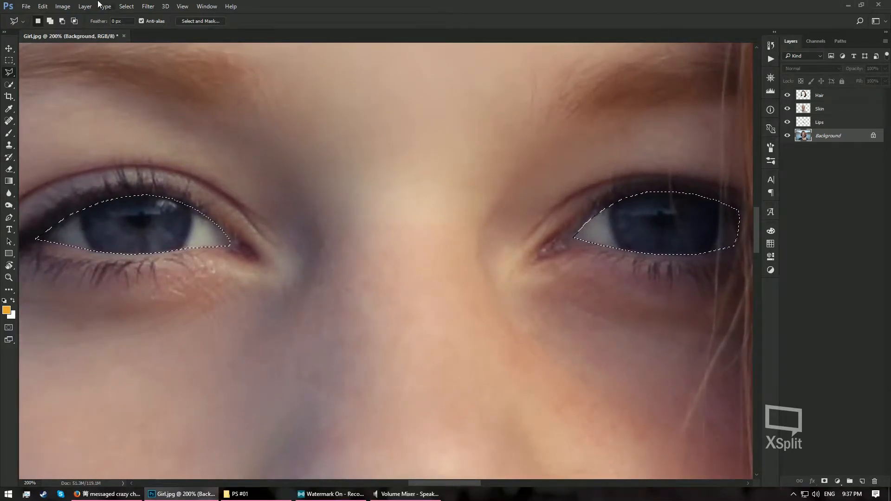
pyautogui.click(127, 6)
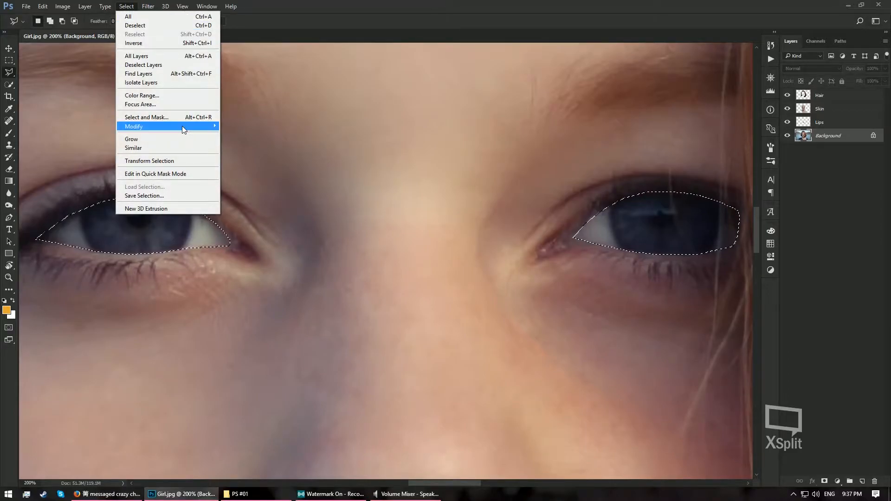
pyautogui.moveTo(182, 127)
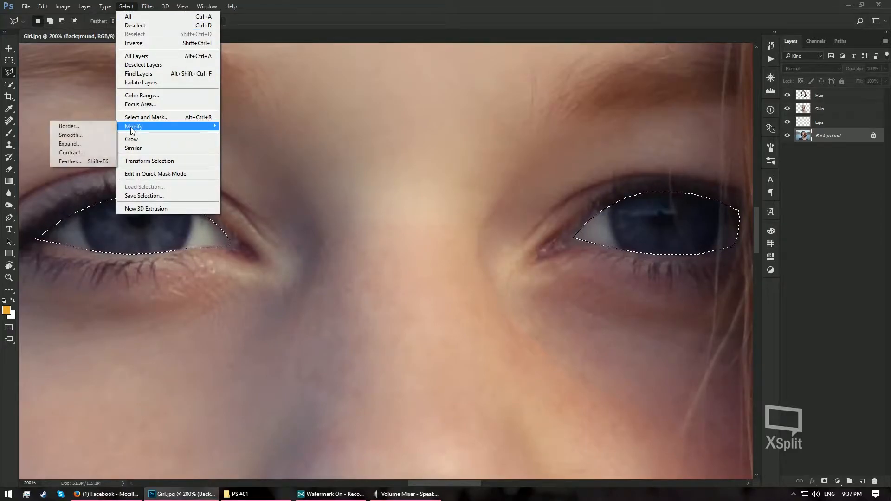
pyautogui.click(69, 161)
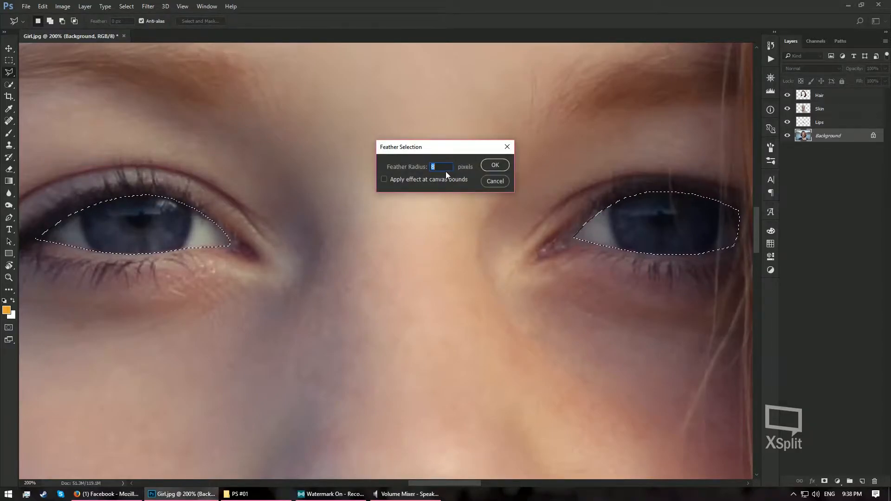
pyautogui.write('1')
pyautogui.click(495, 167)
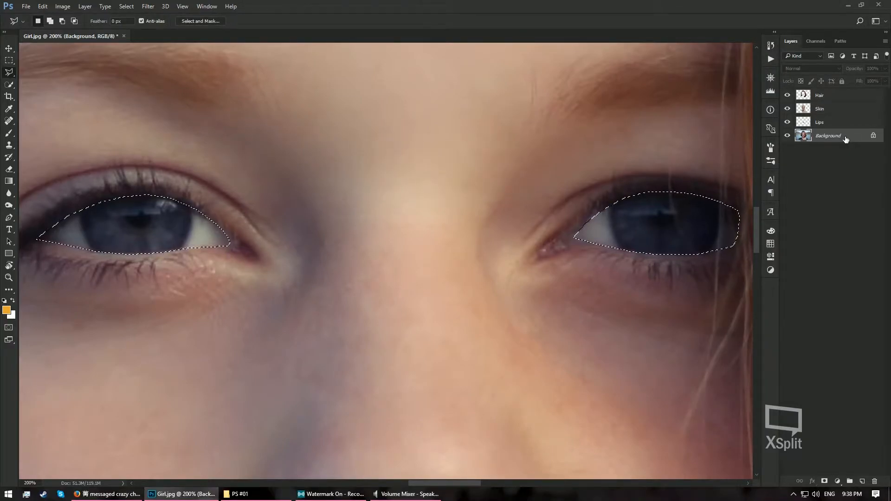
pyautogui.hotkey('ctrl', 'j')
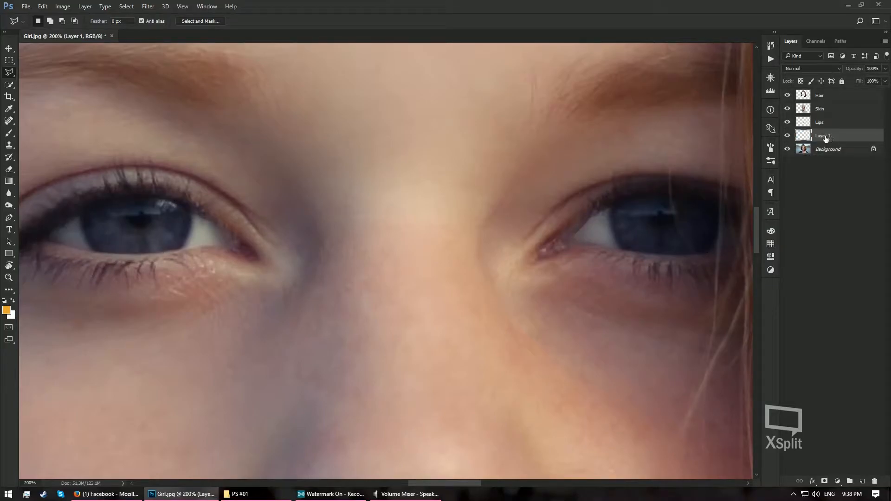
# Hide the Background, Lips, Skin and Hair layers to check the isolated eyes, and show all the layers again.
pyautogui.click(788, 150)
pyautogui.click(788, 122)
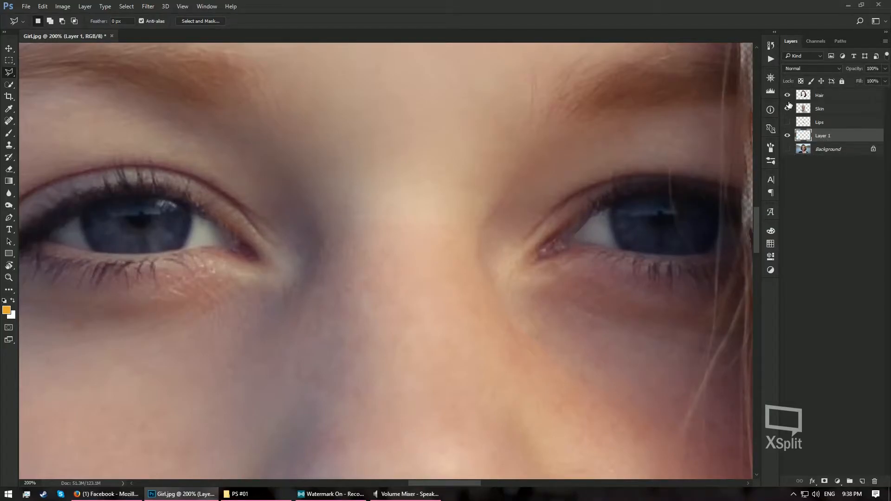
pyautogui.click(787, 109)
pyautogui.click(787, 95)
pyautogui.click(787, 95)
pyautogui.click(787, 109)
pyautogui.click(788, 149)
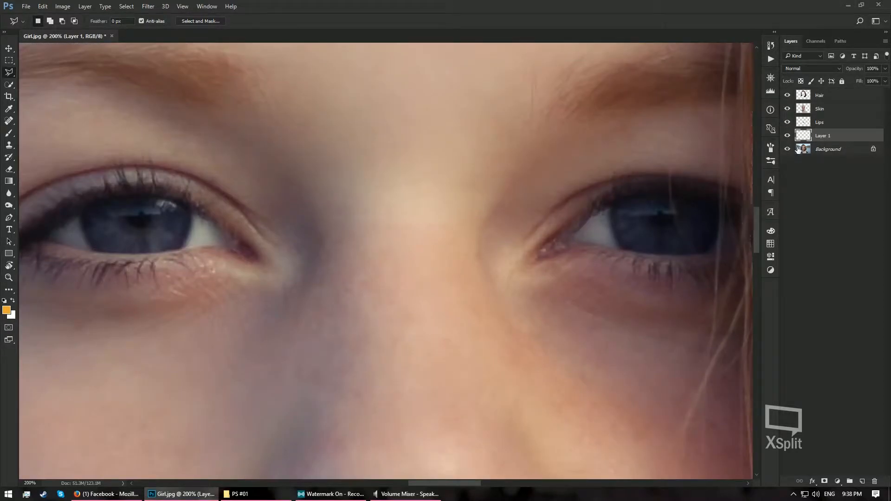
# Rename the new layer holding the copied eyes as Eyes.
pyautogui.doubleClick(827, 136)
pyautogui.write('Eyes')
pyautogui.press('Return')
# Reorder the layers above the Background so that, from top to bottom, they run Hair, Eyes, Lips, Skin.
pyautogui.click(848, 97)
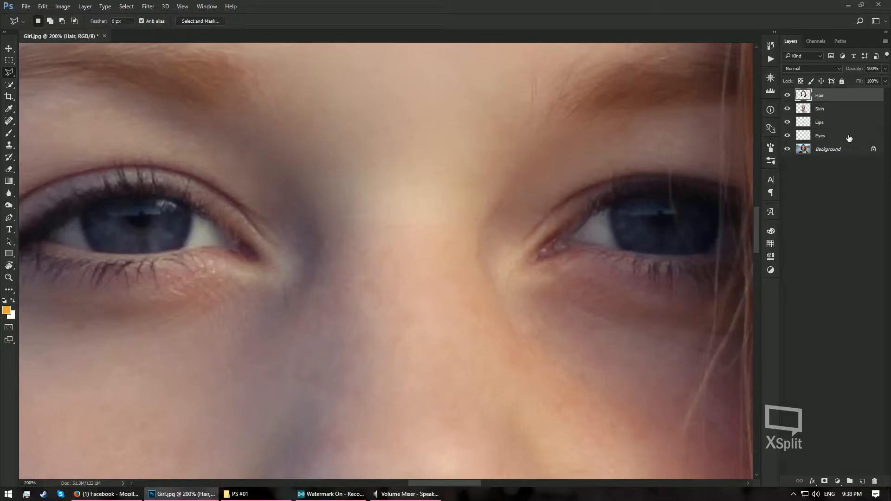
pyautogui.click(850, 139)
pyautogui.click(844, 110)
pyautogui.click(845, 138)
pyautogui.moveTo(843, 109); pyautogui.dragTo(843, 106)
pyautogui.moveTo(844, 139); pyautogui.dragTo(851, 116)
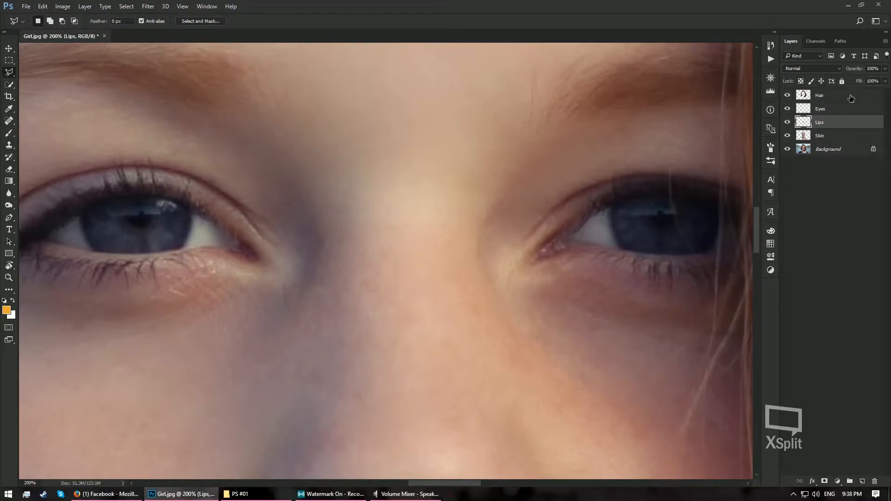
pyautogui.click(851, 97)
pyautogui.click(850, 111)
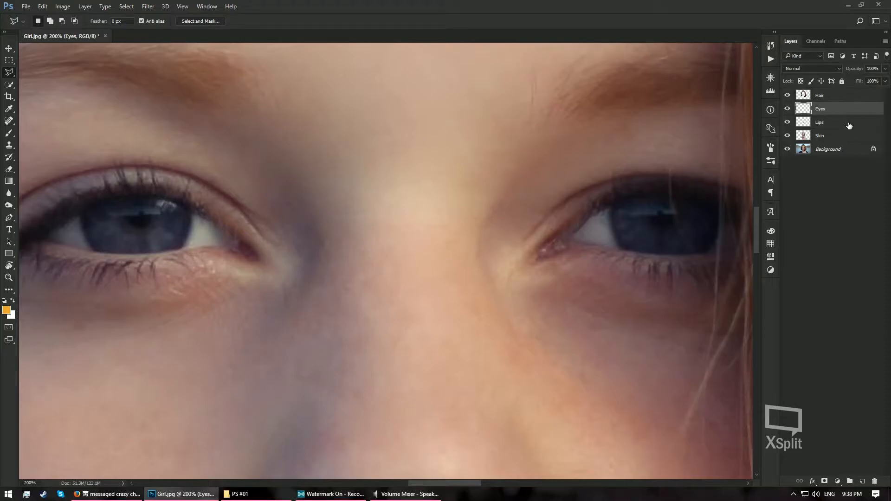
pyautogui.click(849, 124)
pyautogui.click(842, 138)
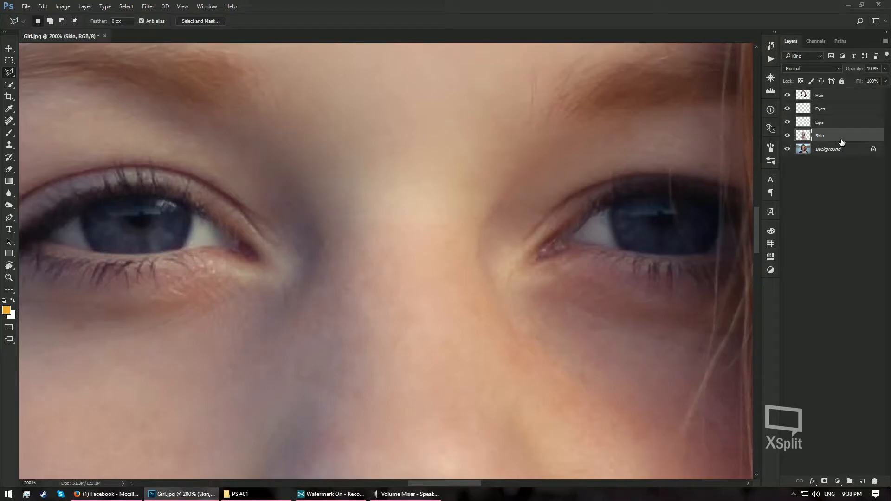
# Add a Curves adjustment layer directly above the Hair layer and delete its layer mask.
pyautogui.hotkey('ctrl', '-')
pyautogui.hotkey('ctrl', '-')
pyautogui.hotkey('ctrl', '-')
pyautogui.hotkey('ctrl', '-')
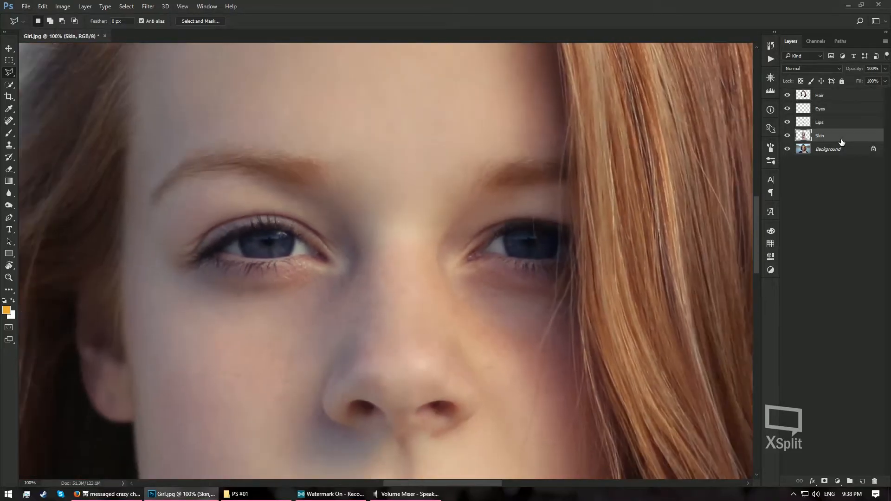
pyautogui.hotkey('ctrl', '-')
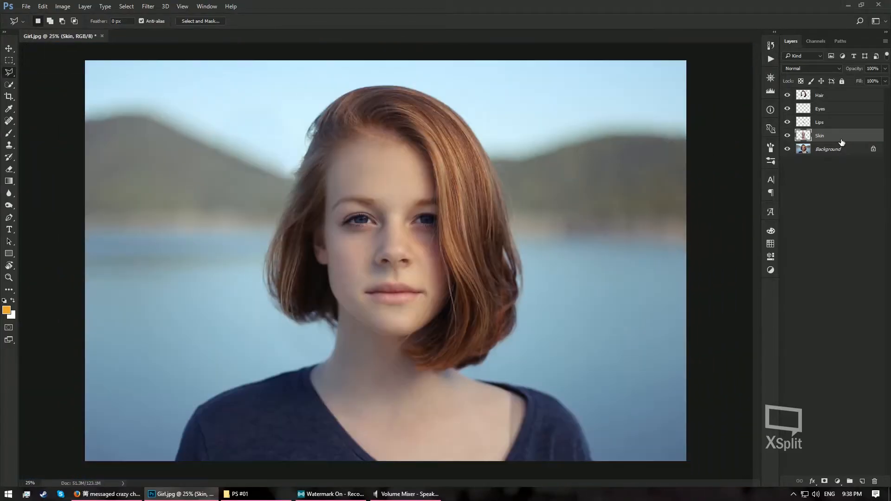
pyautogui.click(837, 96)
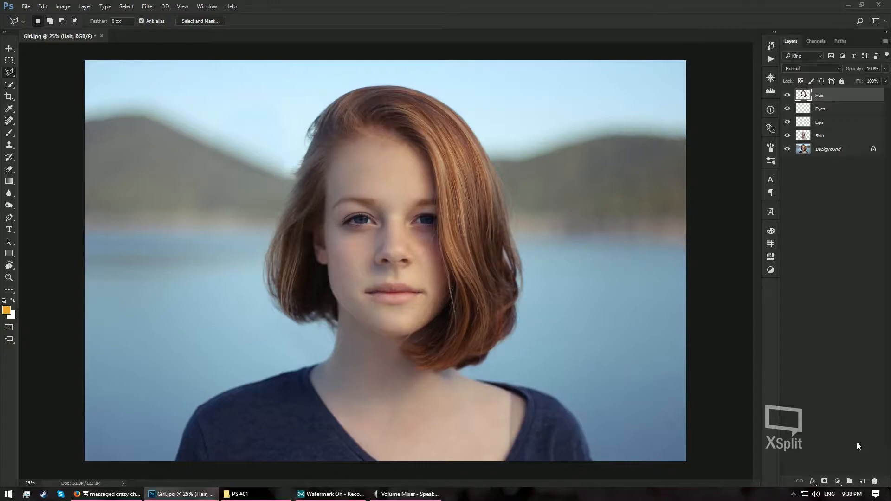
pyautogui.click(838, 482)
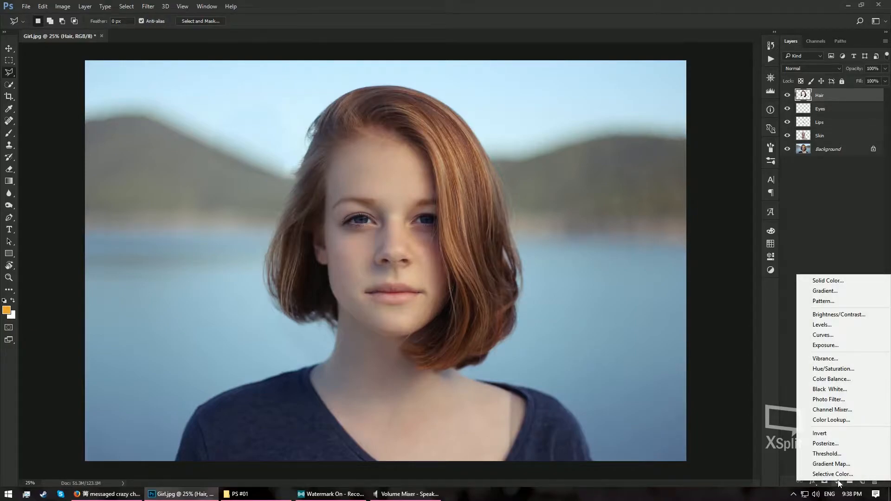
pyautogui.click(831, 335)
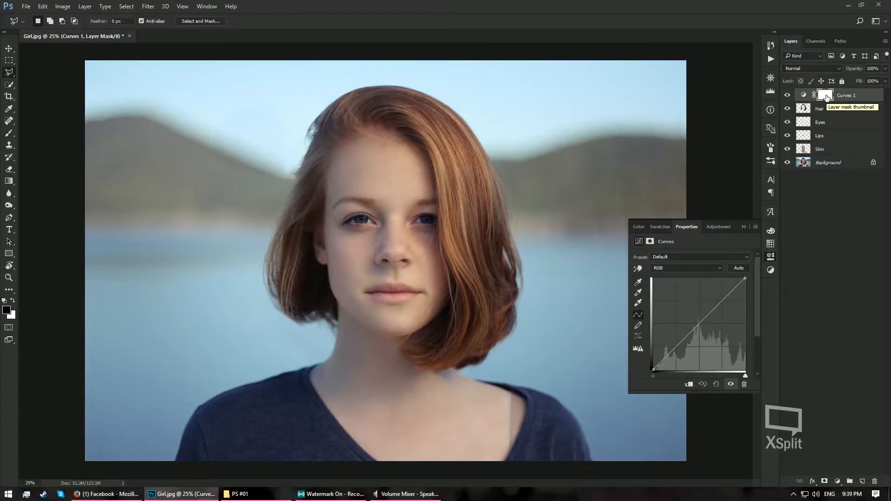
pyautogui.rightClick(826, 97)
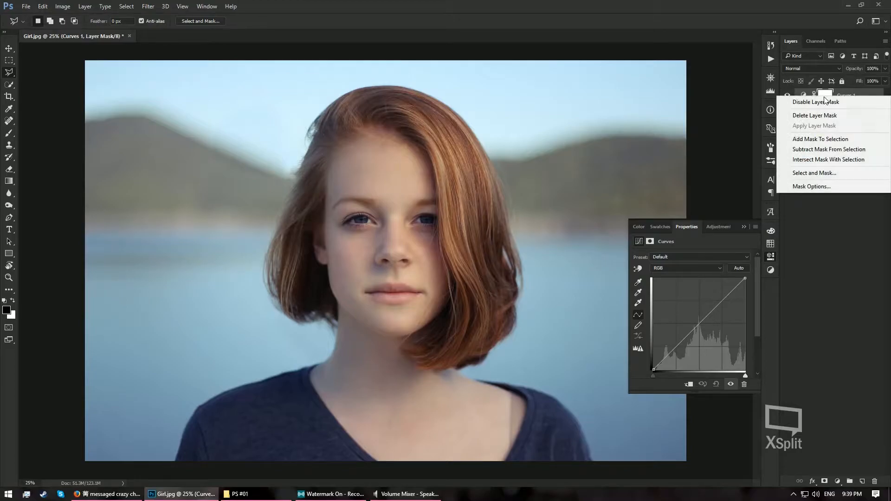
pyautogui.click(812, 117)
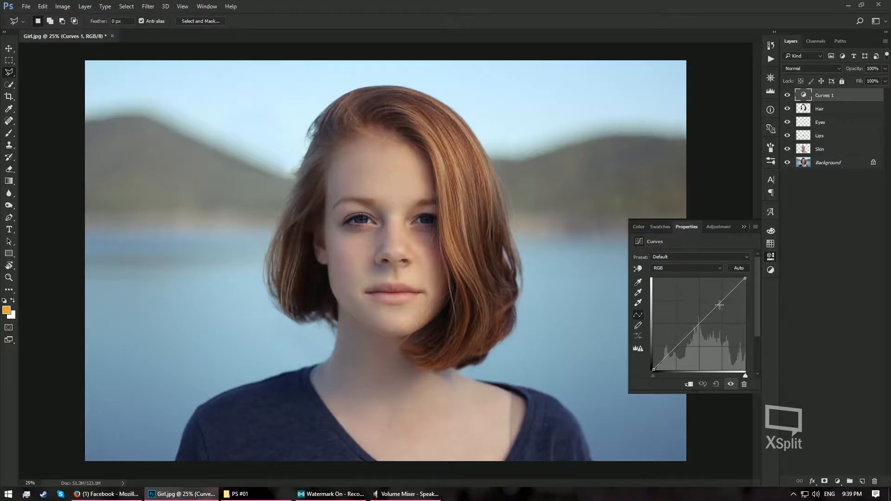
# Shape the RGB curve into an S by raising the highlights and lowering the shadows, and clip the adjustment to the Hair layer.
pyautogui.moveTo(717, 303); pyautogui.dragTo(710, 298)
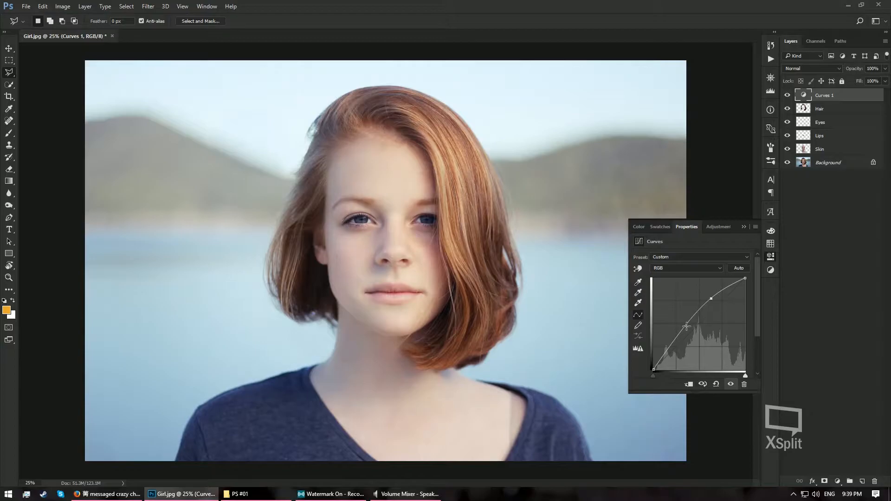
pyautogui.moveTo(680, 331); pyautogui.dragTo(687, 341)
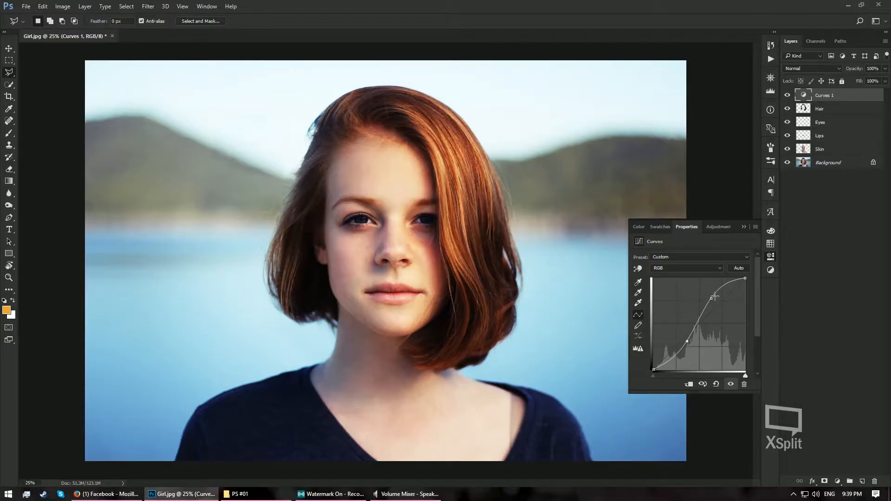
pyautogui.click(689, 385)
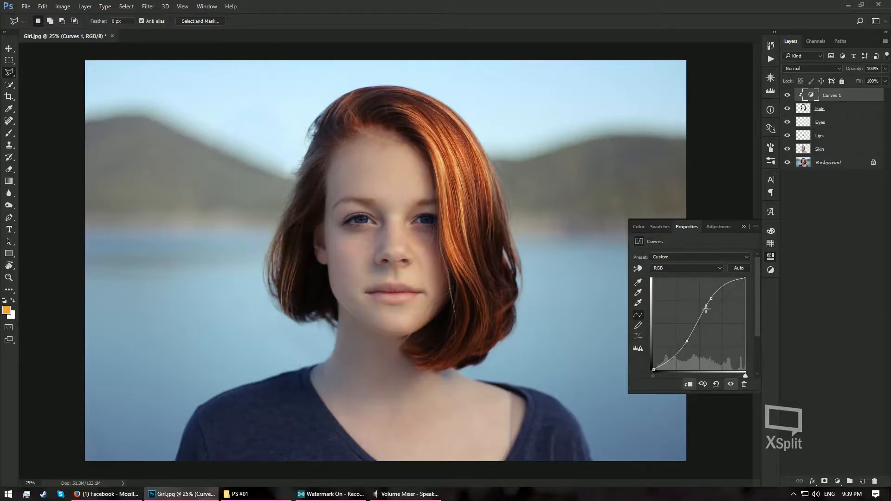
# Fine-tune the hair curve with a lower shadow point and toggle the adjustment's visibility to compare before and after.
pyautogui.moveTo(711, 298); pyautogui.dragTo(709, 299)
pyautogui.moveTo(712, 298); pyautogui.dragTo(710, 298)
pyautogui.moveTo(686, 345); pyautogui.dragTo(680, 353)
pyautogui.click(787, 96)
pyautogui.click(787, 96)
pyautogui.click(787, 96)
pyautogui.click(788, 95)
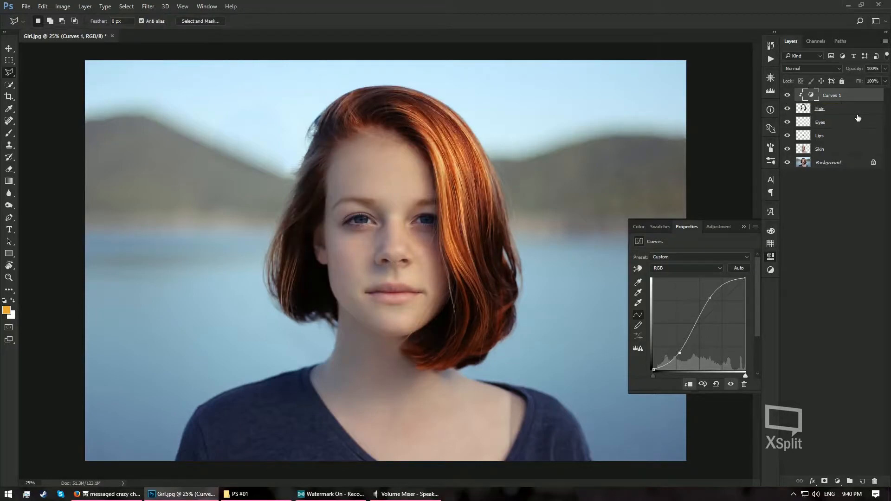
# Add a Color Overlay style to the Skin layer with Normal blend mode and 100% opacity.
pyautogui.click(848, 153)
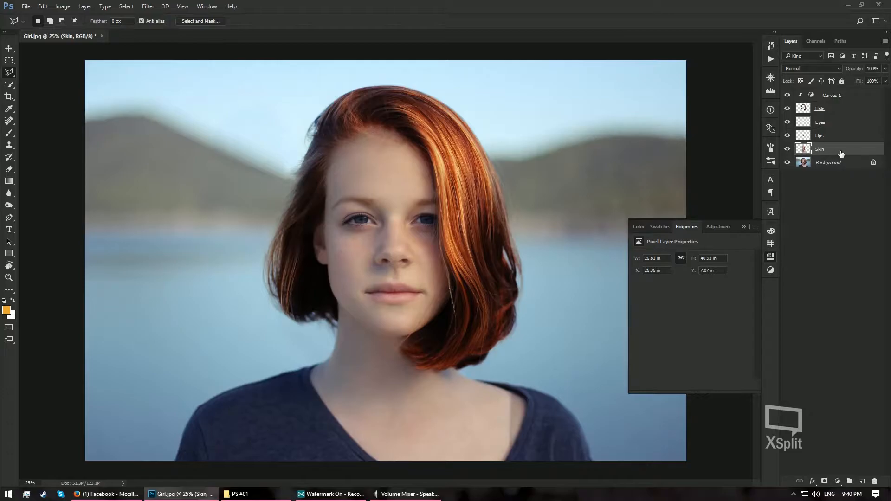
pyautogui.rightClick(841, 151)
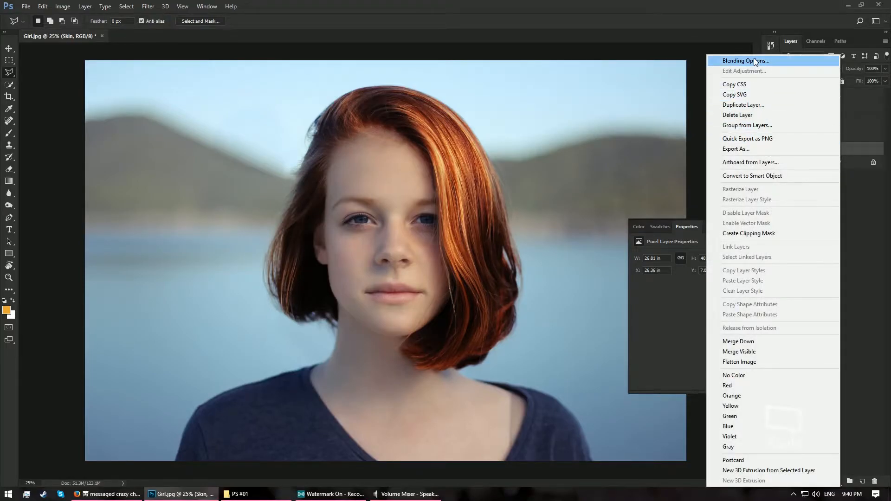
pyautogui.click(752, 59)
pyautogui.moveTo(348, 231); pyautogui.dragTo(673, 72)
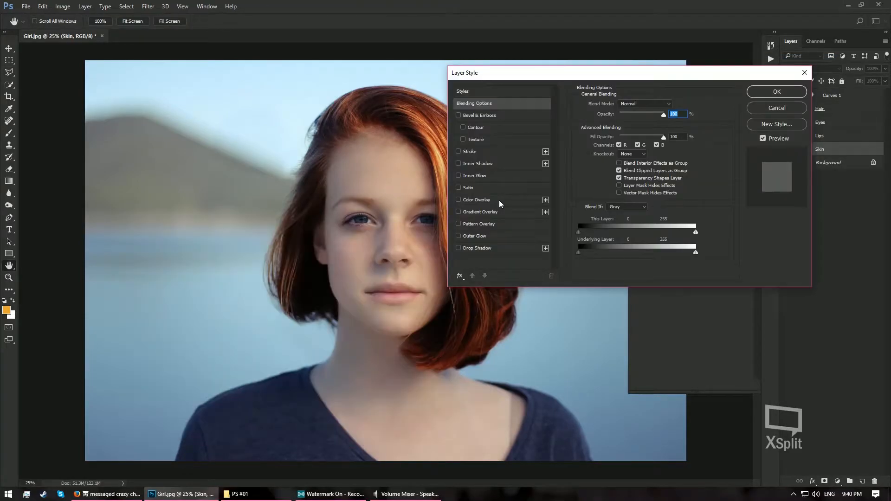
pyautogui.click(500, 199)
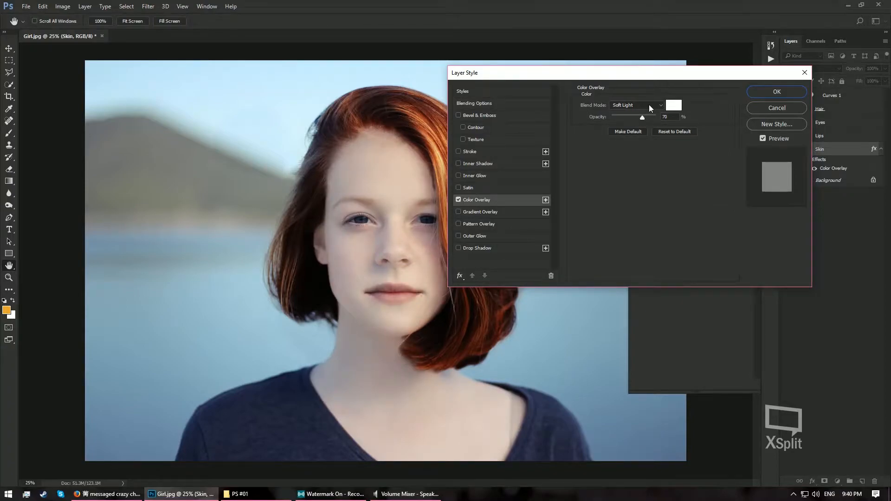
pyautogui.click(634, 105)
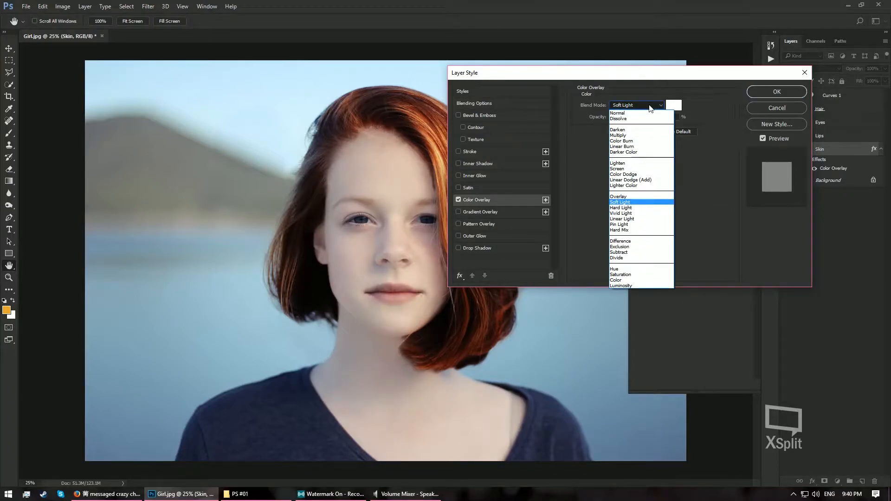
pyautogui.click(618, 112)
pyautogui.moveTo(643, 118); pyautogui.dragTo(659, 117)
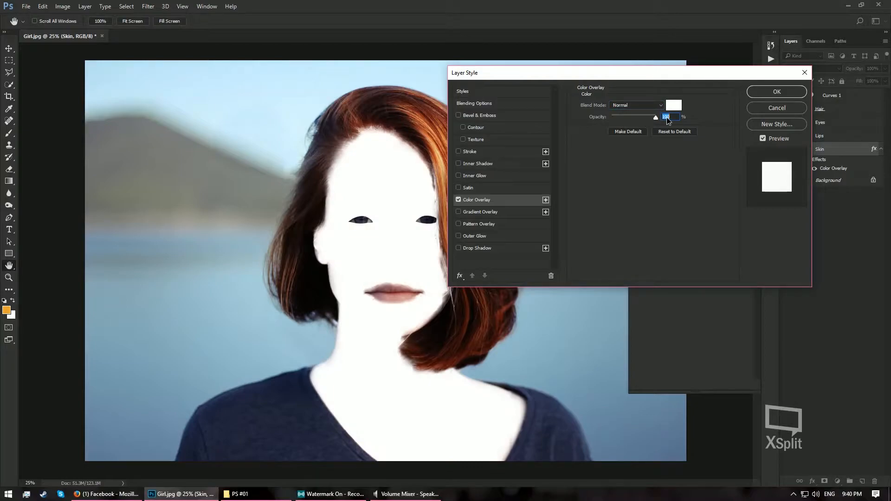
# Set the Skin layer's overlay colour to f8e5d6 and compare the image with the style preview off and on before applying it.
pyautogui.click(672, 105)
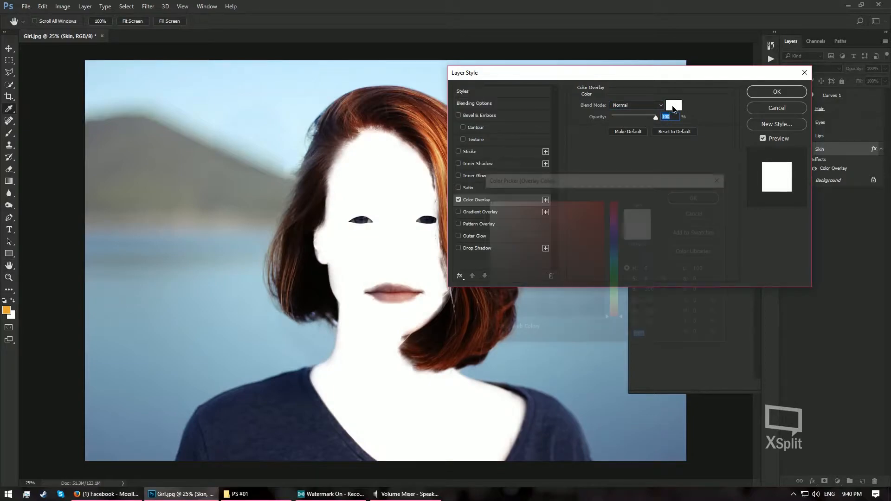
pyautogui.moveTo(615, 310); pyautogui.dragTo(614, 303)
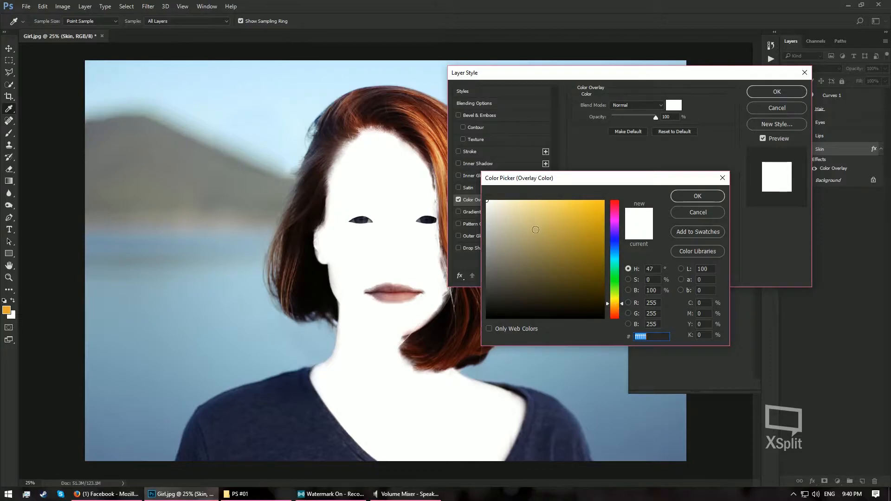
pyautogui.write('f8e5d6')
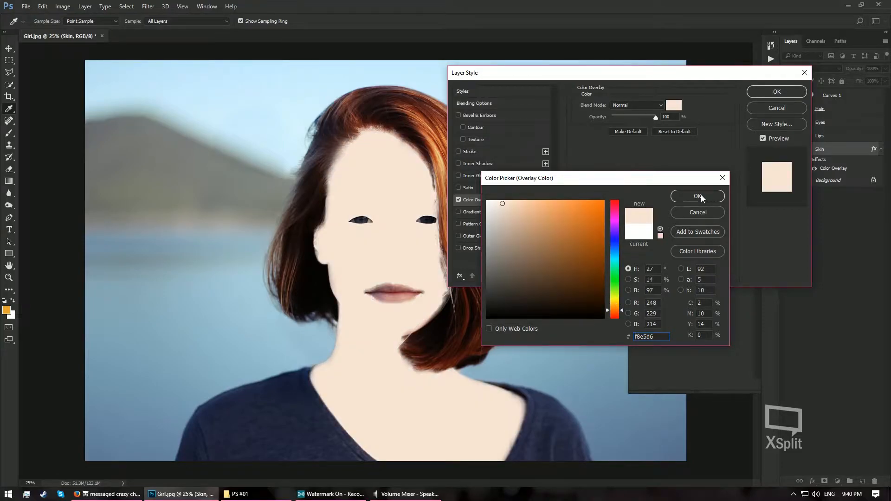
pyautogui.click(698, 197)
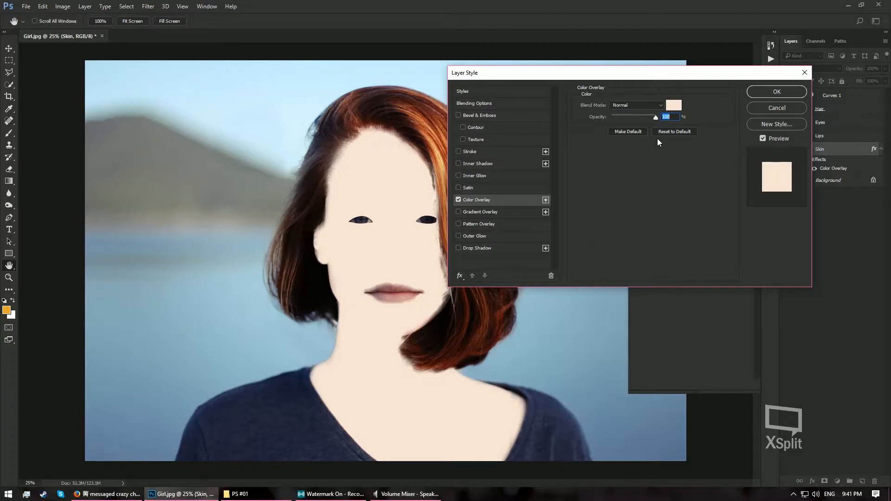
pyautogui.click(763, 138)
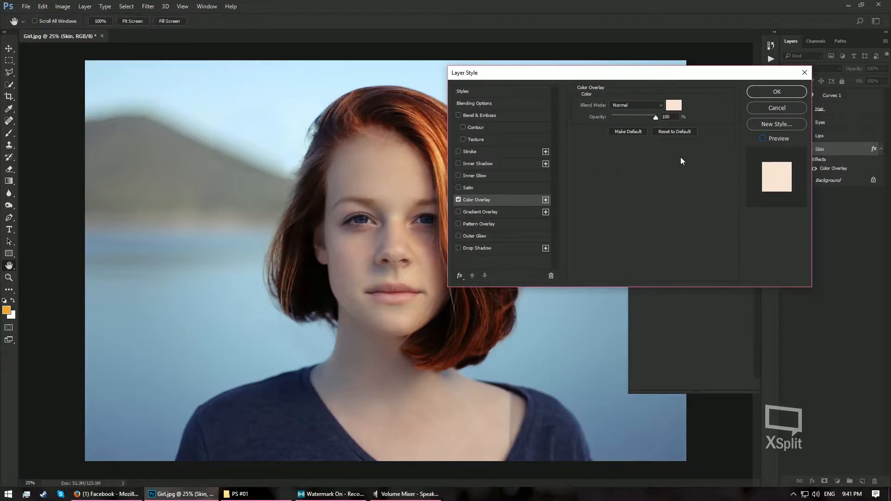
pyautogui.click(762, 139)
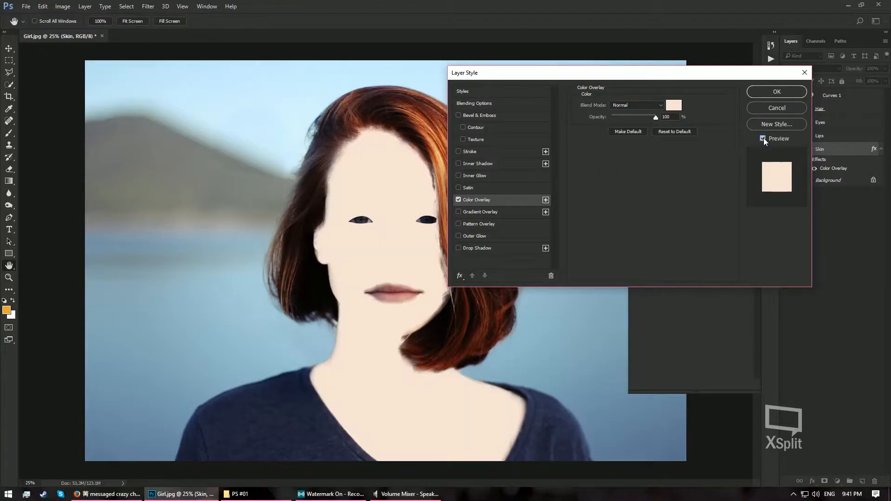
pyautogui.click(777, 92)
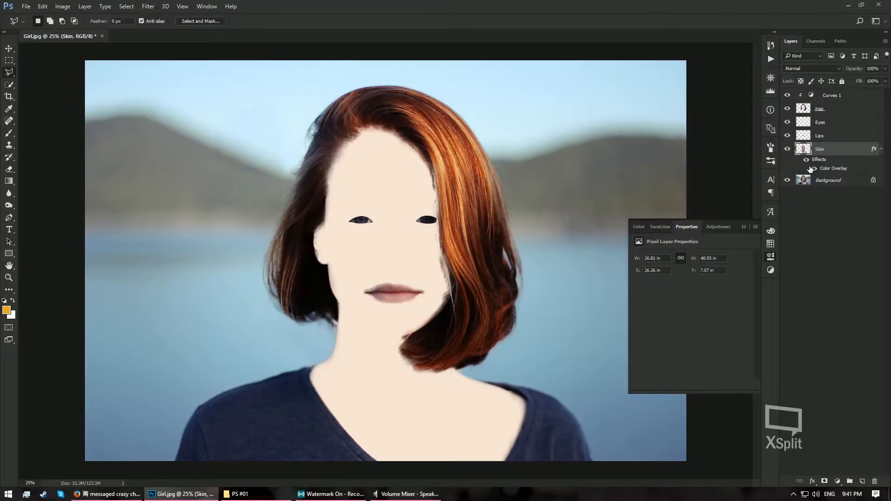
# Rasterize the Skin layer's style and change the layer's blend mode to Multiply.
pyautogui.rightClick(837, 152)
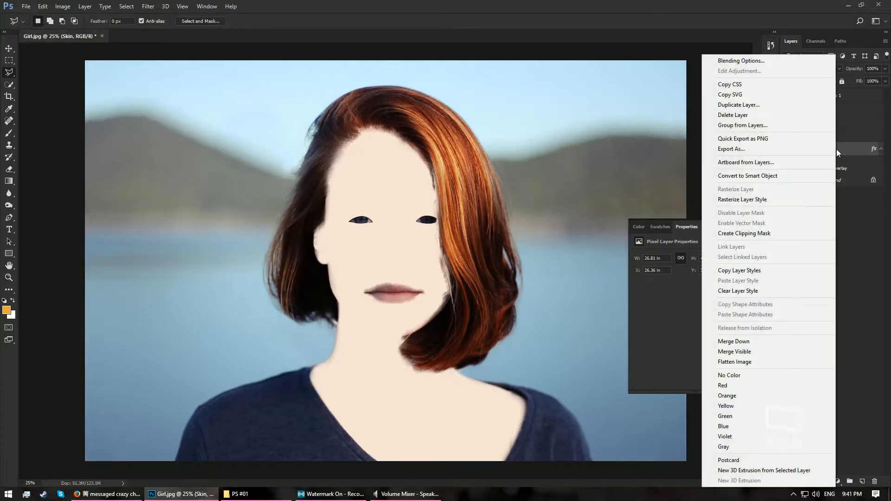
pyautogui.click(770, 199)
pyautogui.click(820, 68)
pyautogui.click(820, 68)
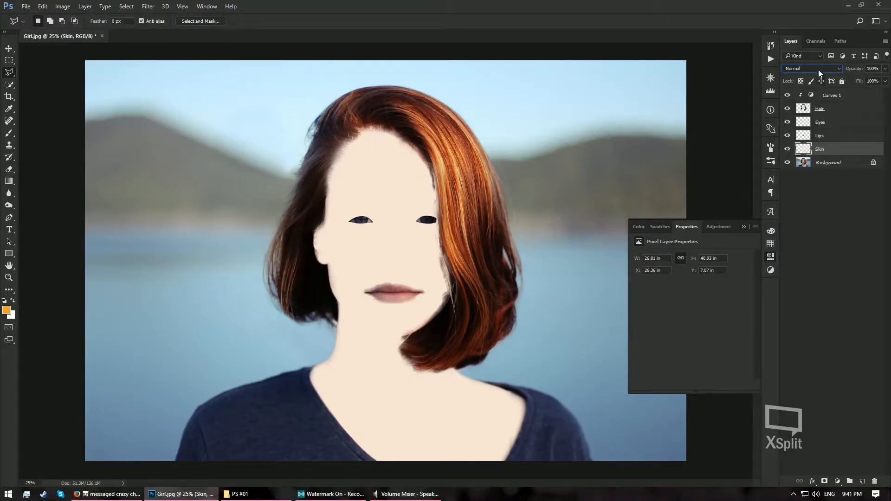
pyautogui.click(820, 69)
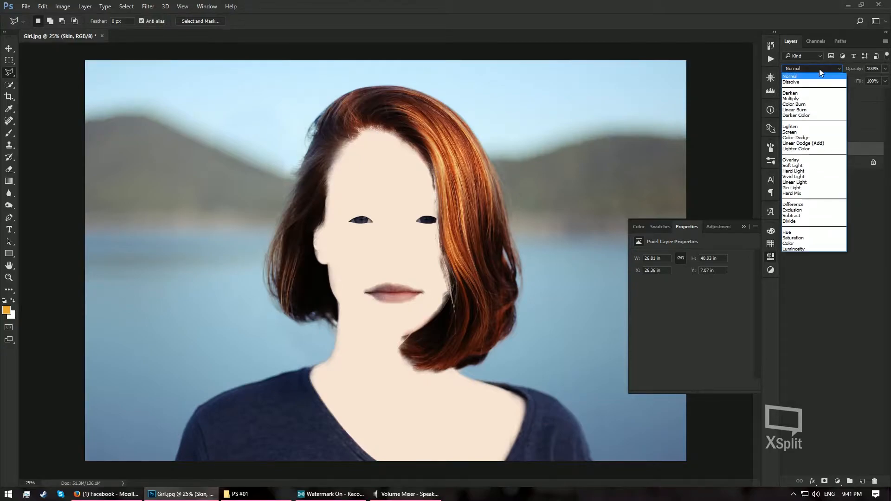
pyautogui.click(811, 103)
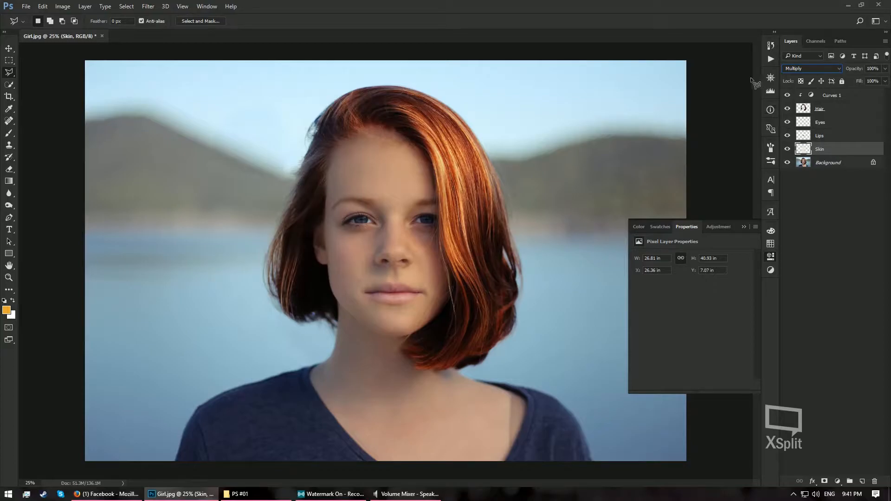
# Step back in the history to the last Modify Curves Layer state, undoing the Skin layer's overlay, rasterizing and blend change.
pyautogui.click(772, 45)
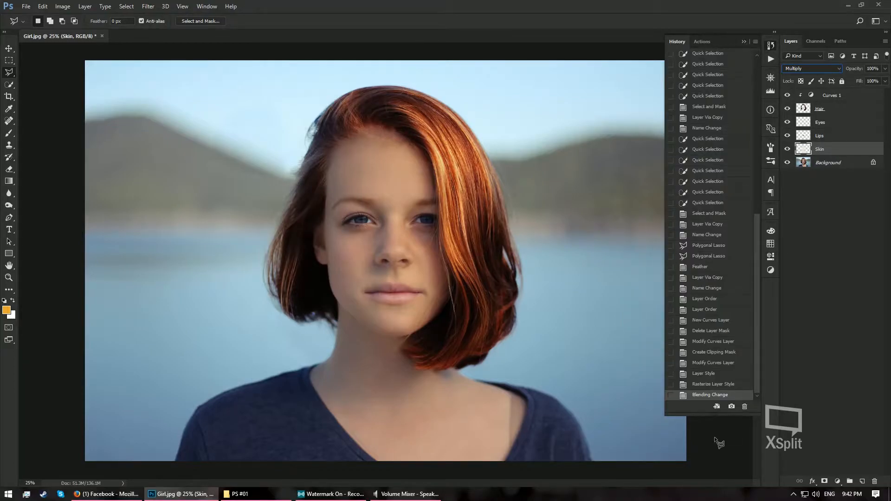
pyautogui.click(723, 382)
pyautogui.click(724, 374)
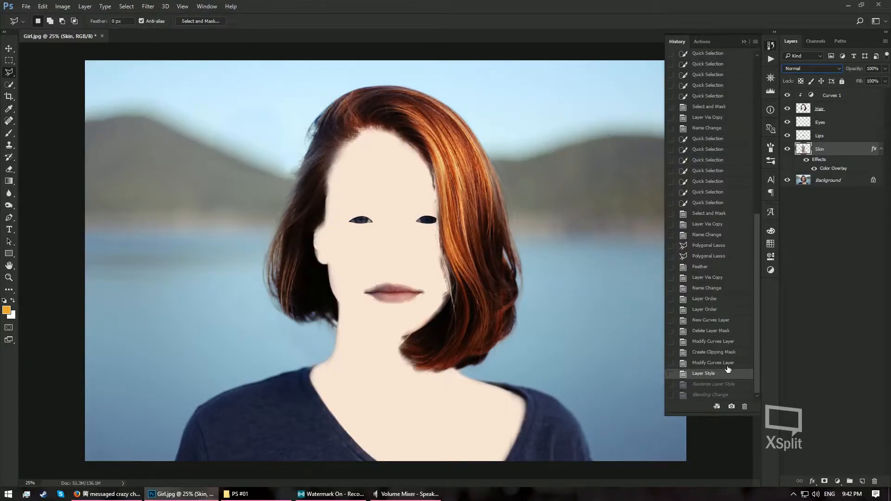
pyautogui.click(727, 363)
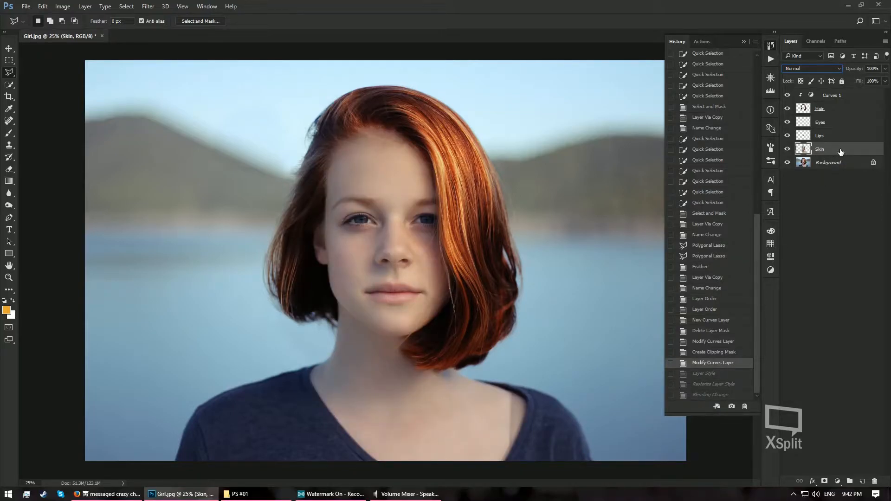
# Duplicate the Skin layer and give the copy a Color Overlay of f8e5d6 in Normal mode at 100% opacity.
pyautogui.hotkey('ctrl', 'j')
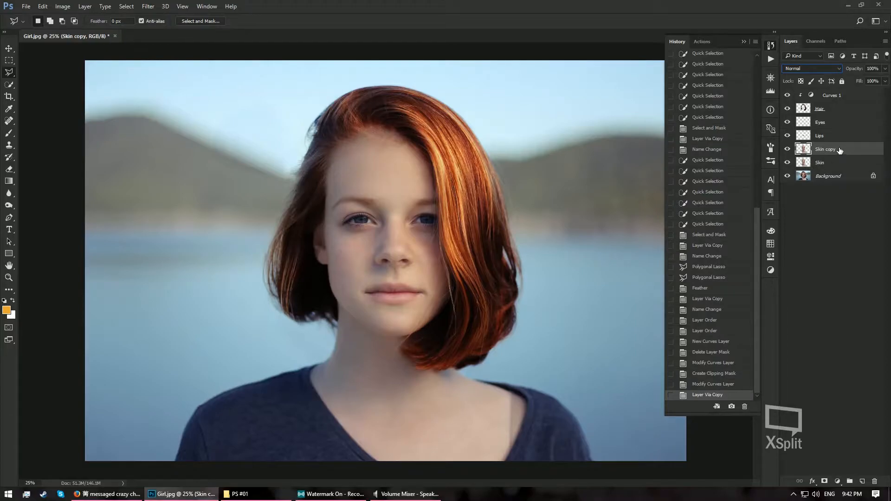
pyautogui.rightClick(852, 149)
pyautogui.click(754, 60)
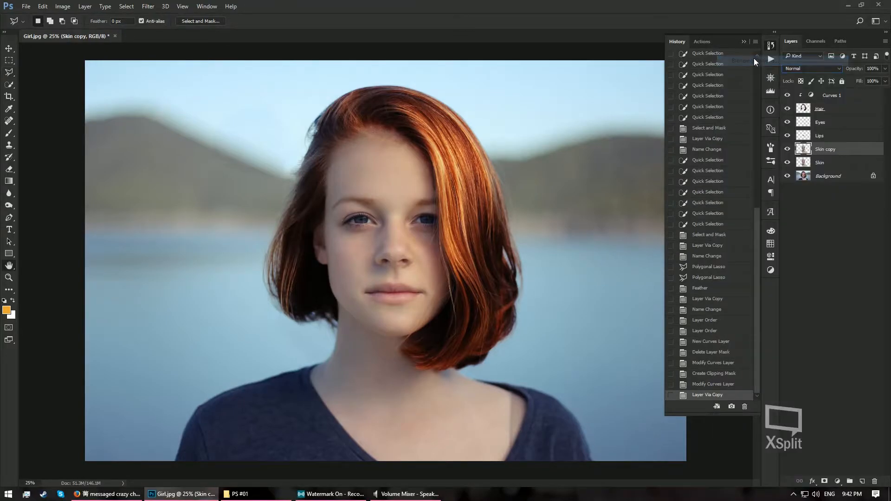
pyautogui.click(488, 200)
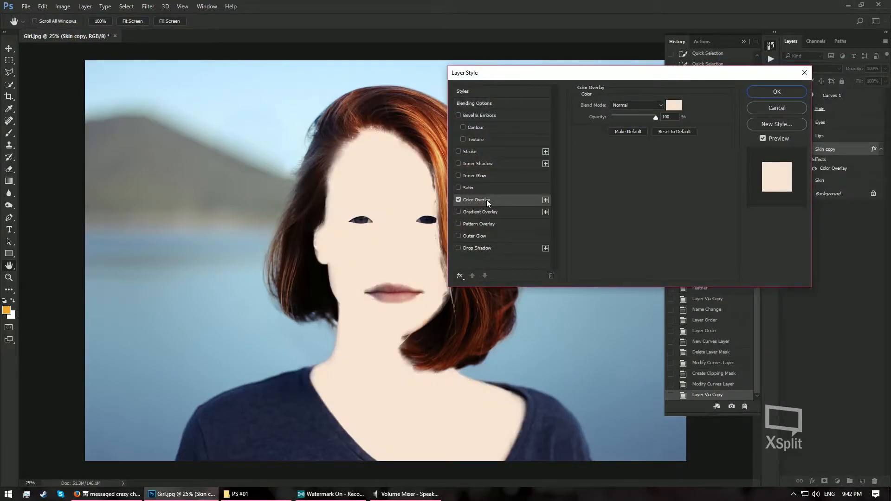
pyautogui.click(674, 105)
pyautogui.click(663, 337)
pyautogui.moveTo(662, 337); pyautogui.dragTo(613, 340)
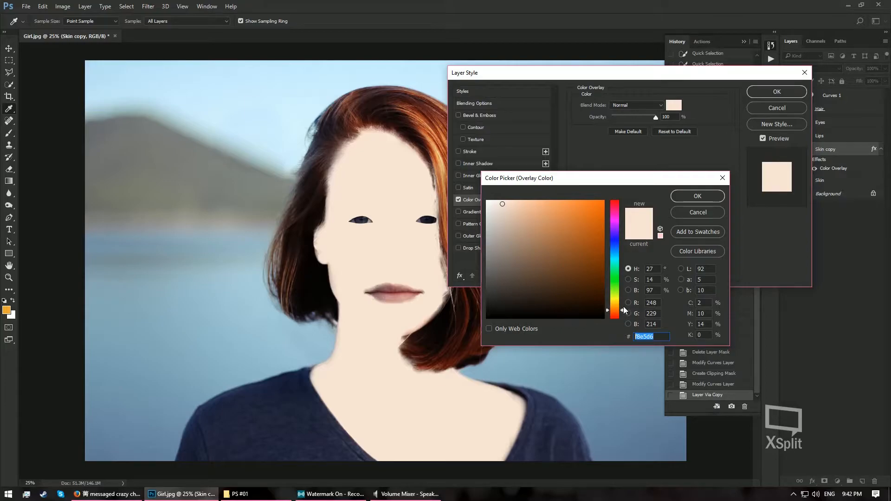
pyautogui.click(706, 196)
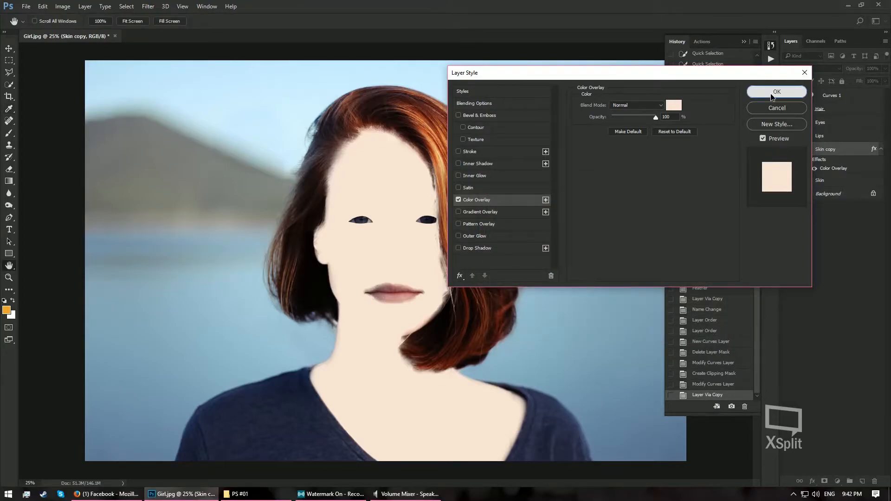
pyautogui.click(776, 93)
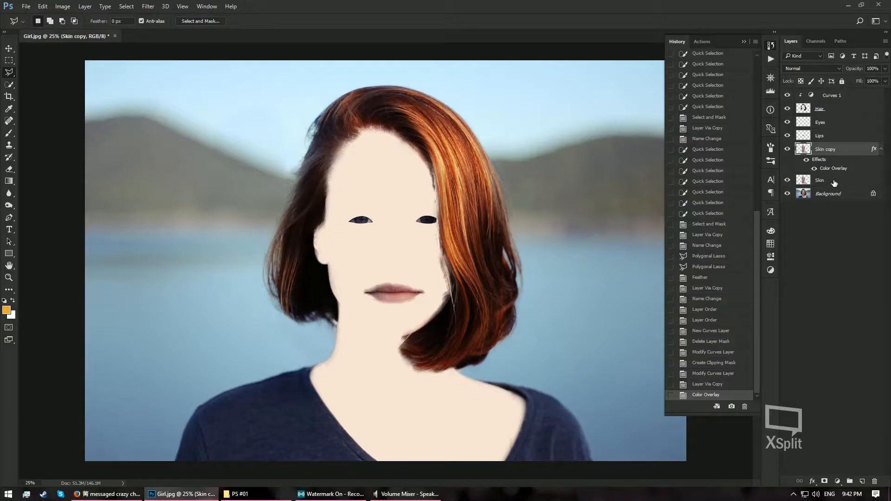
# Rasterize the layer style of the Skin copy and set that layer's blend mode to Soft Light.
pyautogui.rightClick(852, 150)
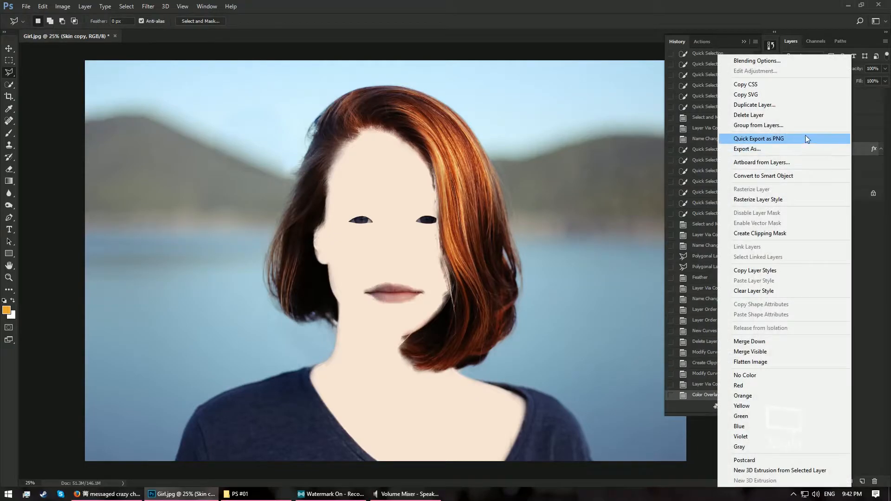
pyautogui.click(797, 200)
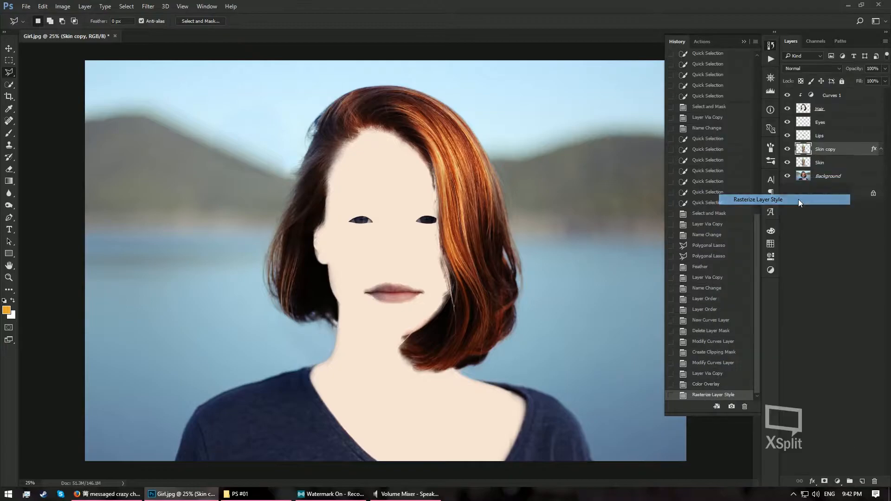
pyautogui.click(823, 69)
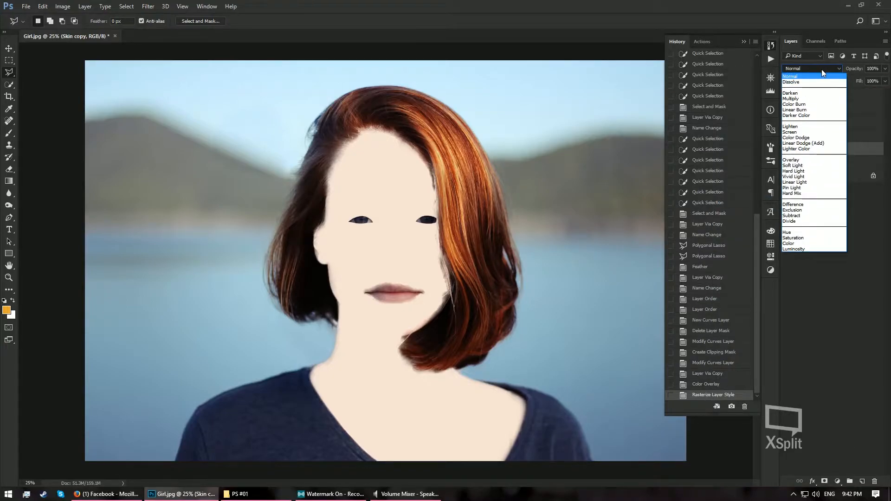
pyautogui.click(806, 166)
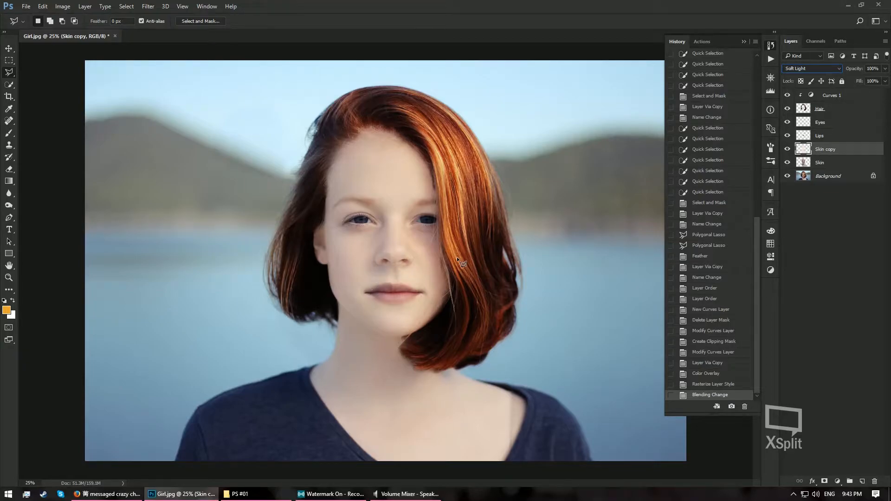
# Group the Skin copy and Skin layers together and name the group Skin.
pyautogui.keyDown('shift'); pyautogui.click(845, 164); pyautogui.keyUp('shift')
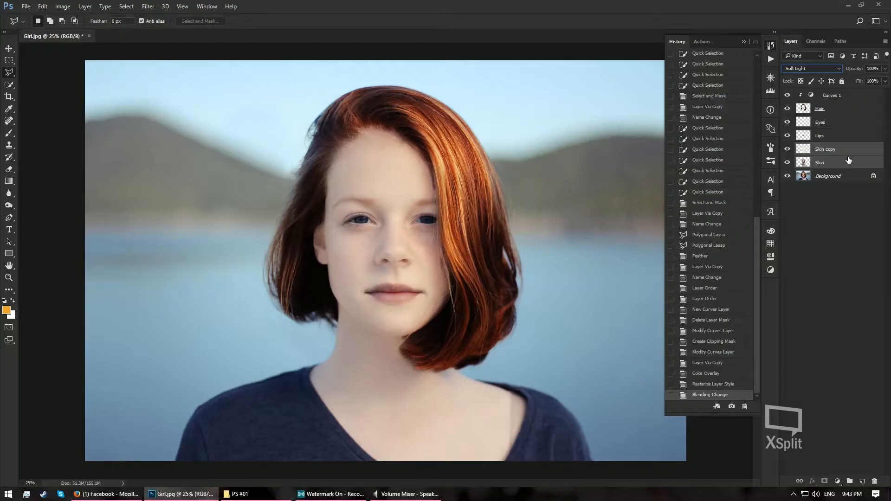
pyautogui.hotkey('ctrl', 'g')
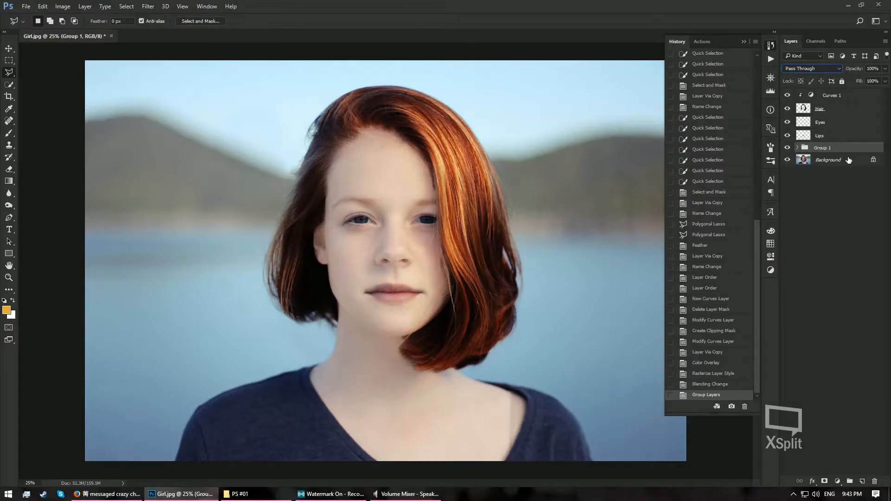
pyautogui.doubleClick(823, 149)
pyautogui.write('Skin')
pyautogui.press('Return')
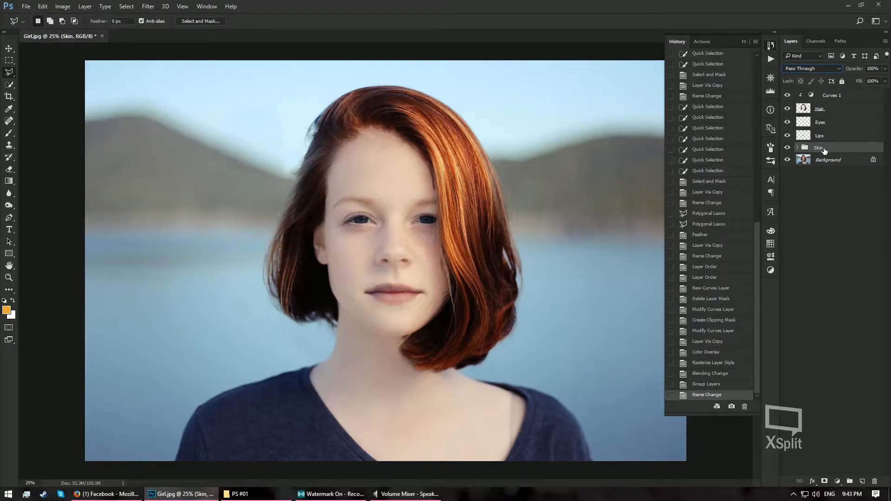
# Add a Curves adjustment layer directly above the Skin group and delete its layer mask.
pyautogui.click(838, 482)
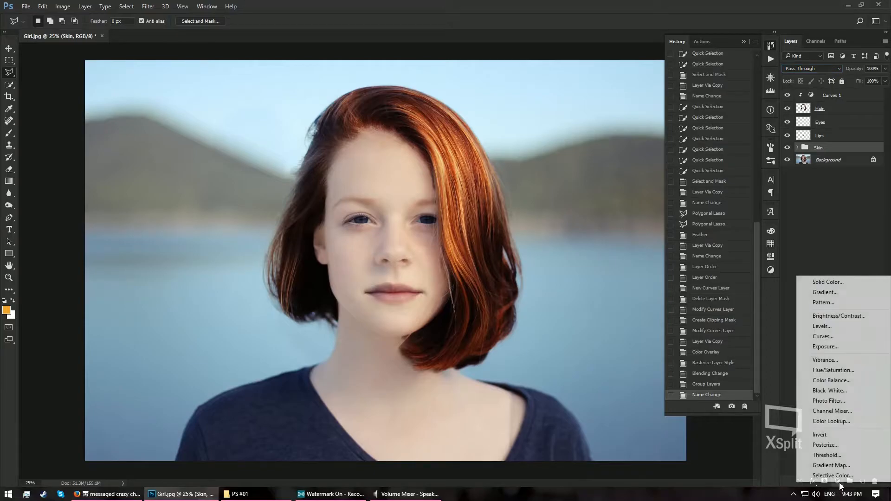
pyautogui.click(839, 337)
pyautogui.rightClick(826, 149)
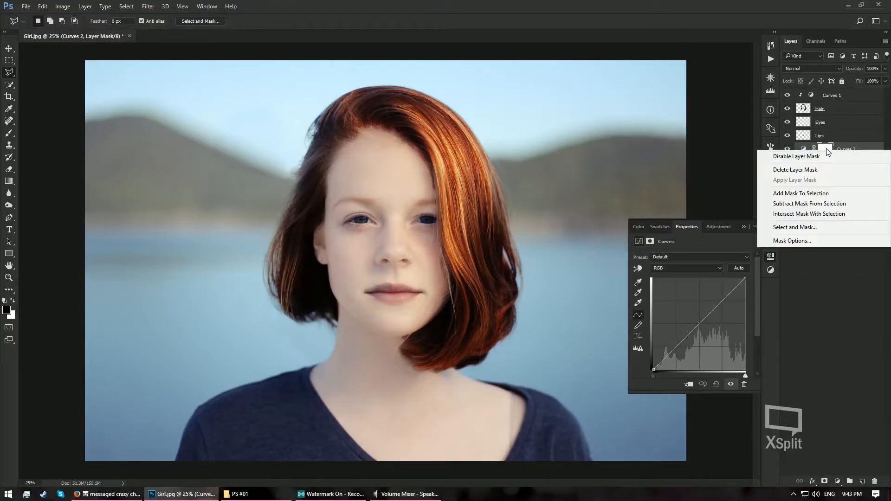
pyautogui.click(818, 171)
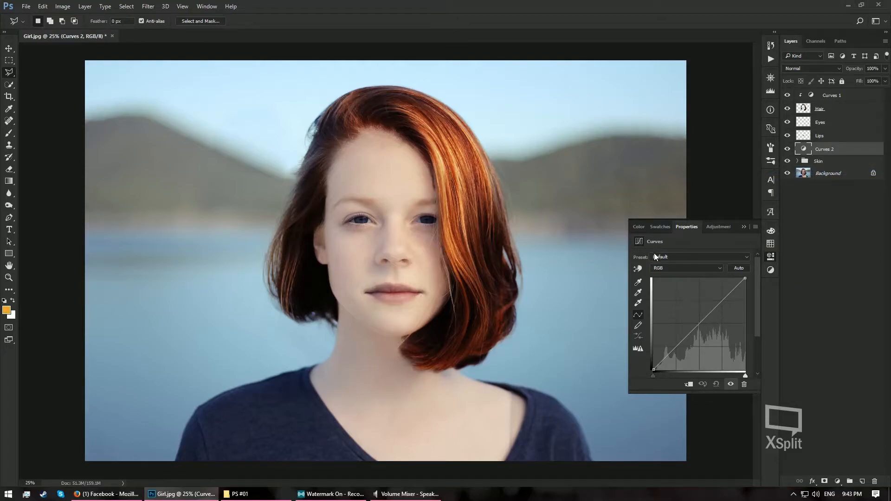
# Bend the new curve into an S shape with brighter highlights and darker shadows, and clip the adjustment to the Skin group.
pyautogui.moveTo(719, 302); pyautogui.dragTo(711, 300)
pyautogui.moveTo(677, 333); pyautogui.dragTo(682, 343)
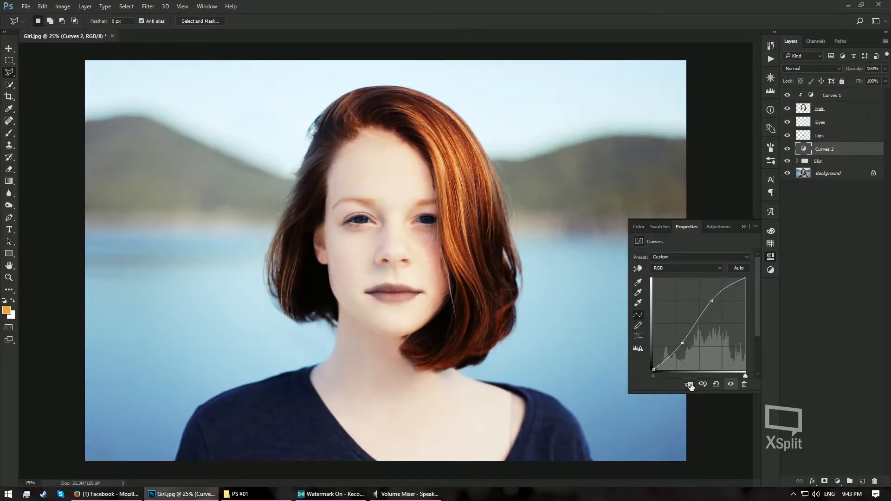
pyautogui.click(689, 384)
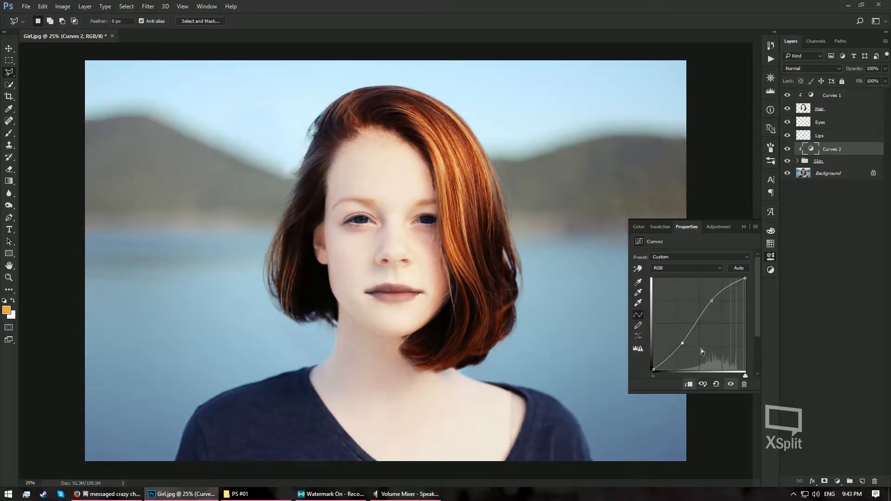
# Refine the Skin group's clipped curve by easing the highlight point down and pulling the shadow point lower.
pyautogui.moveTo(711, 302); pyautogui.dragTo(711, 299)
pyautogui.moveTo(683, 346)
pyautogui.mouseDown()
pyautogui.moveTo(690, 354)
pyautogui.moveTo(680, 347)
pyautogui.mouseUp()
pyautogui.moveTo(712, 300); pyautogui.dragTo(716, 306)
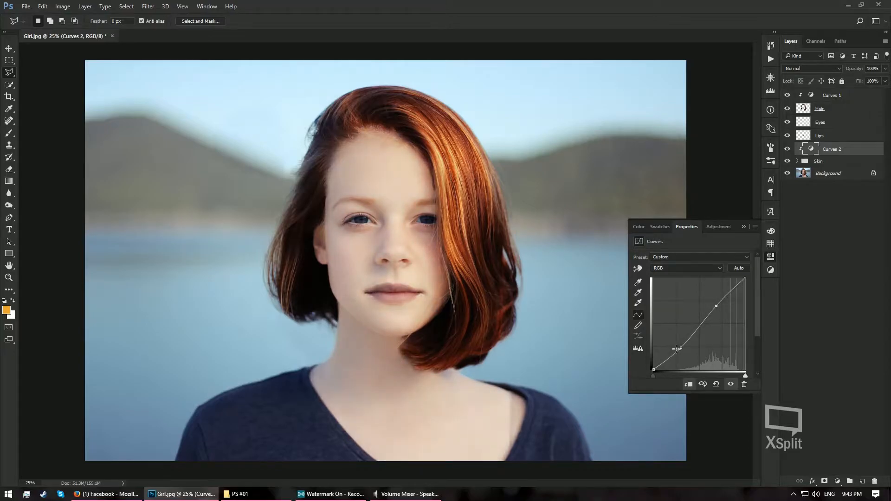
pyautogui.moveTo(682, 349); pyautogui.dragTo(685, 353)
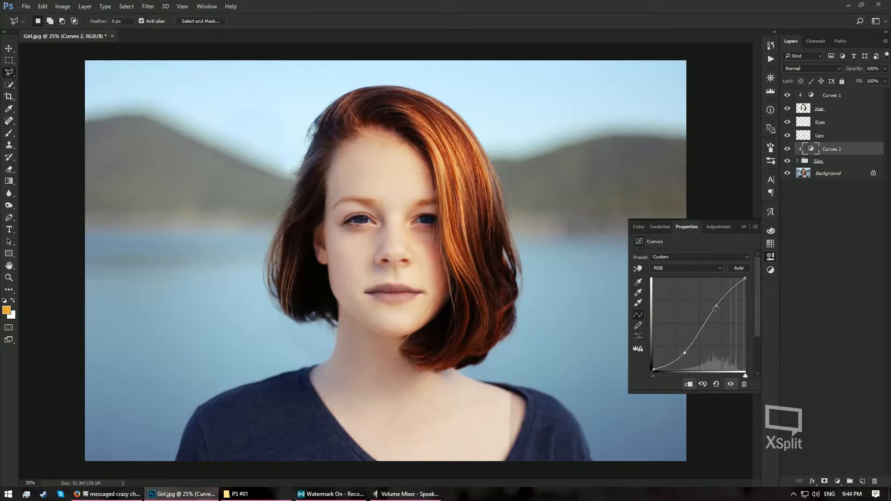
pyautogui.moveTo(716, 306); pyautogui.dragTo(716, 306)
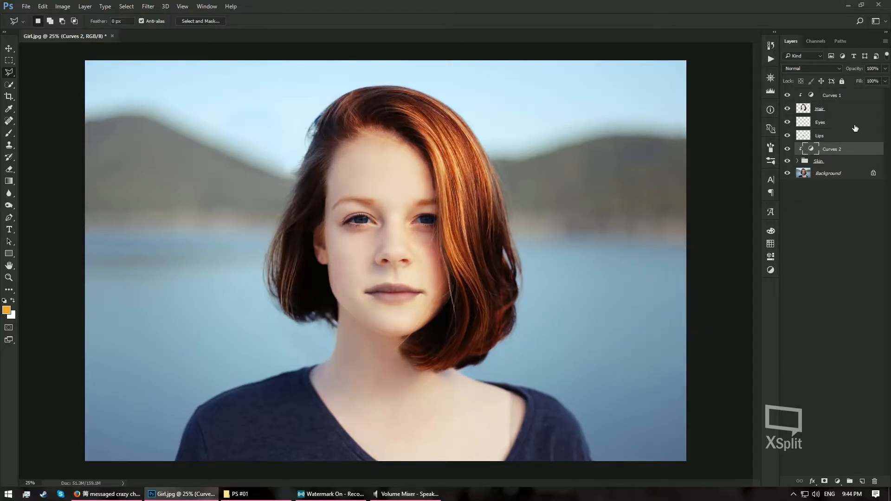
# Add a Color Overlay to the Lips layer and set the overlay's blend mode to Color.
pyautogui.click(841, 137)
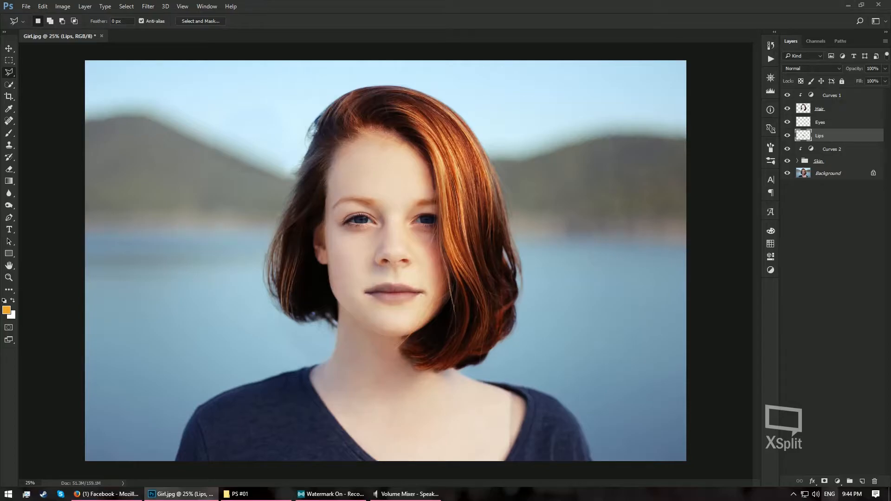
pyautogui.rightClick(849, 138)
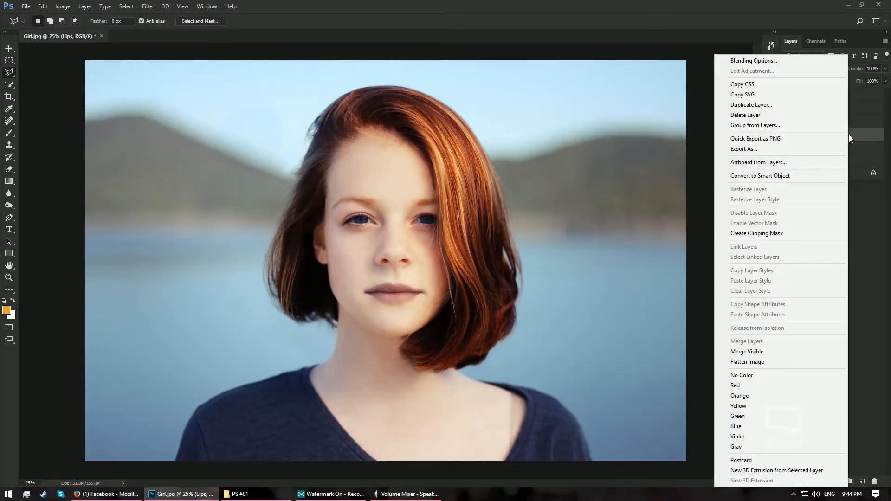
pyautogui.click(753, 61)
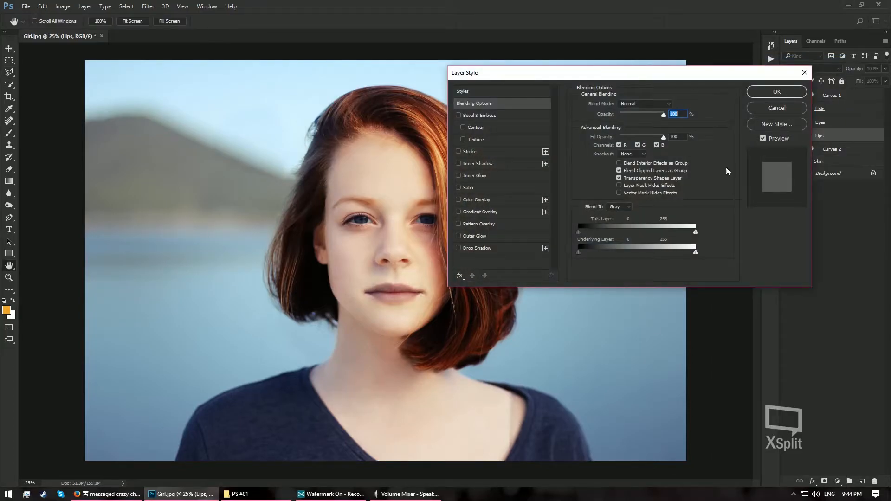
pyautogui.click(484, 200)
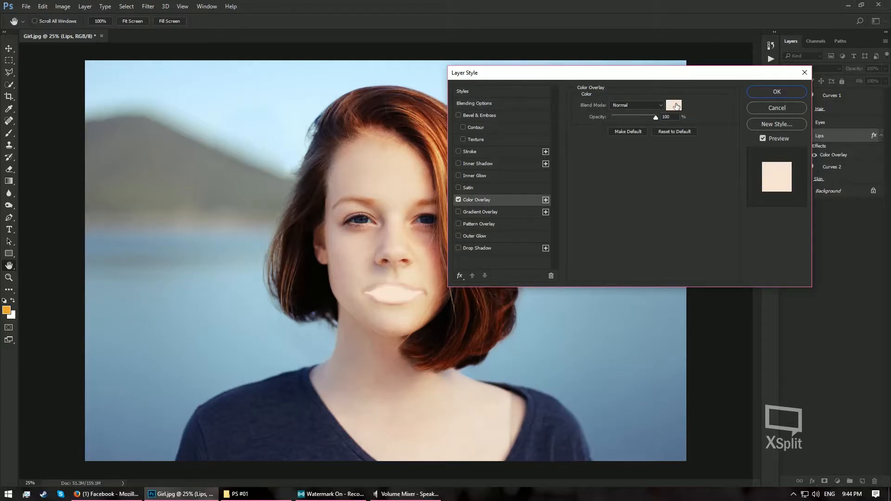
pyautogui.click(652, 106)
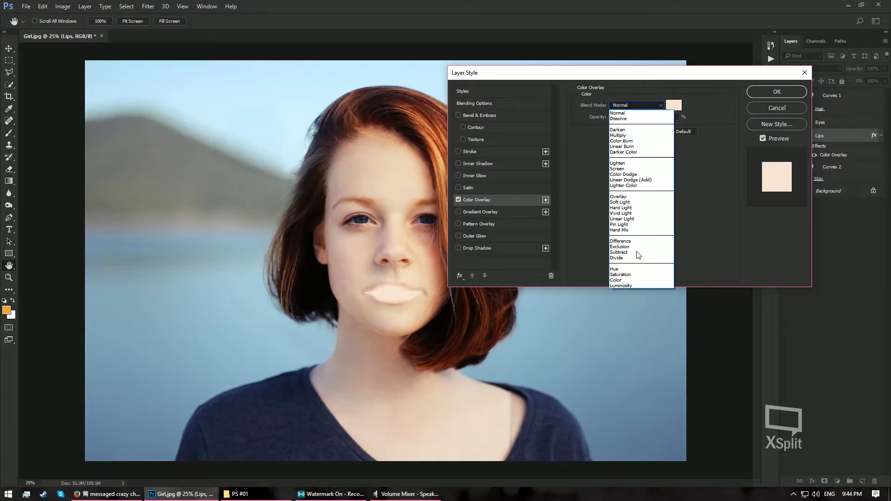
pyautogui.click(627, 280)
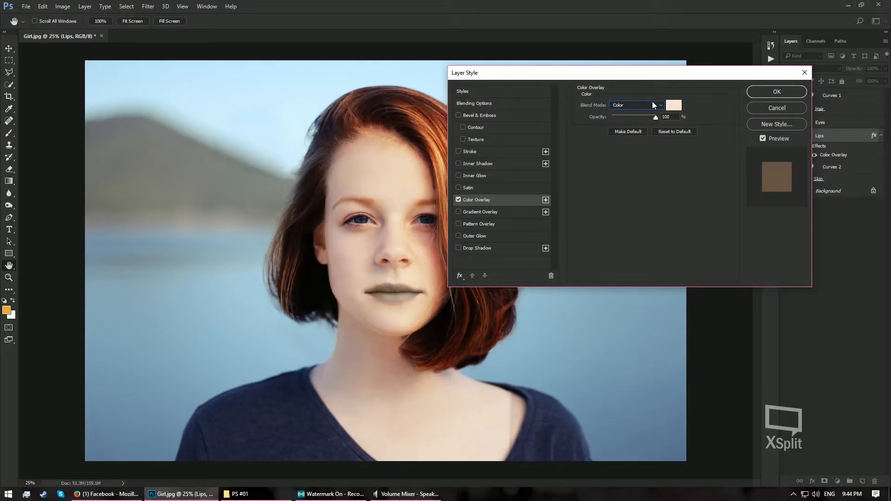
# Set the Lips overlay color to pink e96d9c and apply the layer style.
pyautogui.click(677, 106)
pyautogui.click(611, 221)
pyautogui.moveTo(578, 218); pyautogui.dragTo(549, 211)
pyautogui.click(615, 209)
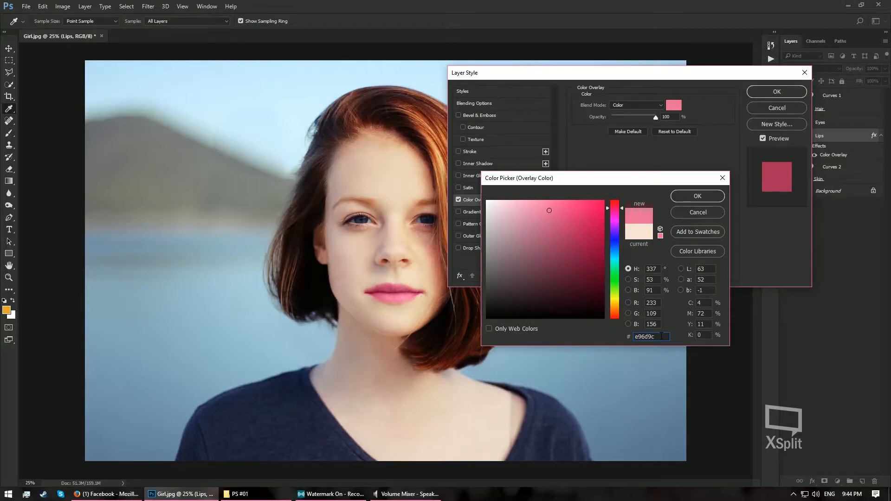
pyautogui.click(700, 196)
pyautogui.click(776, 93)
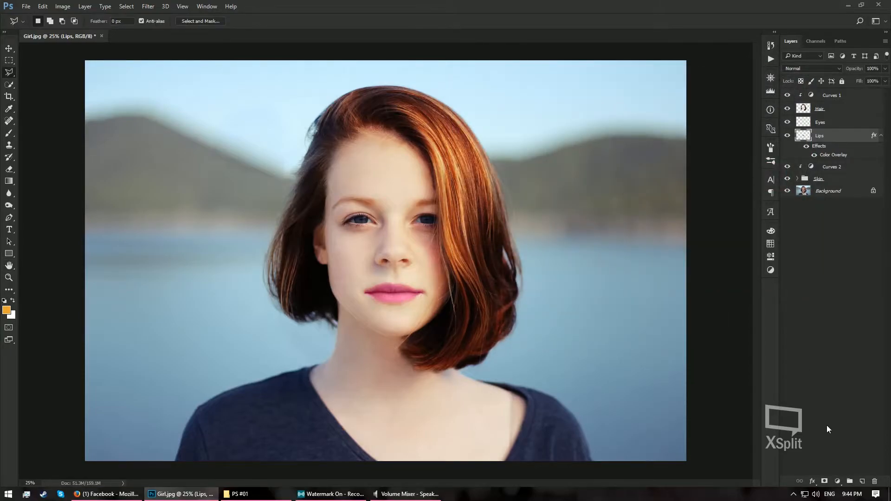
# Add a Curves adjustment layer above the Lips layer, delete its mask and clip it to Lips.
pyautogui.click(837, 482)
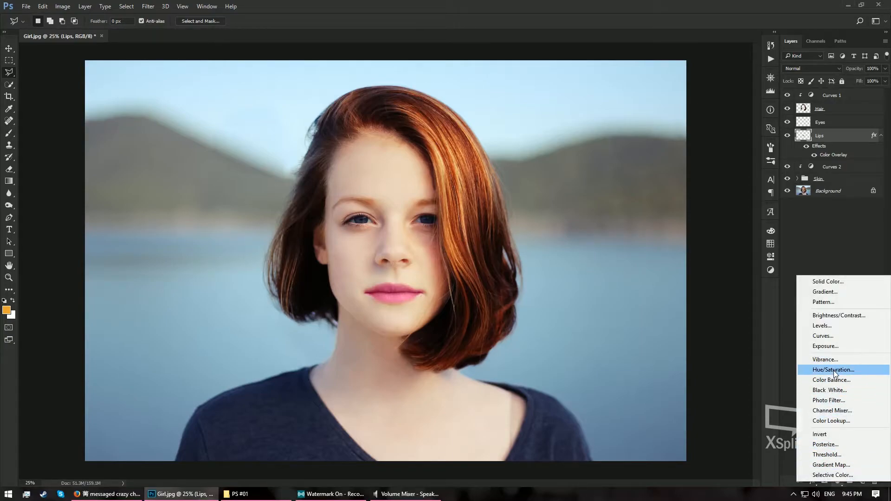
pyautogui.click(834, 336)
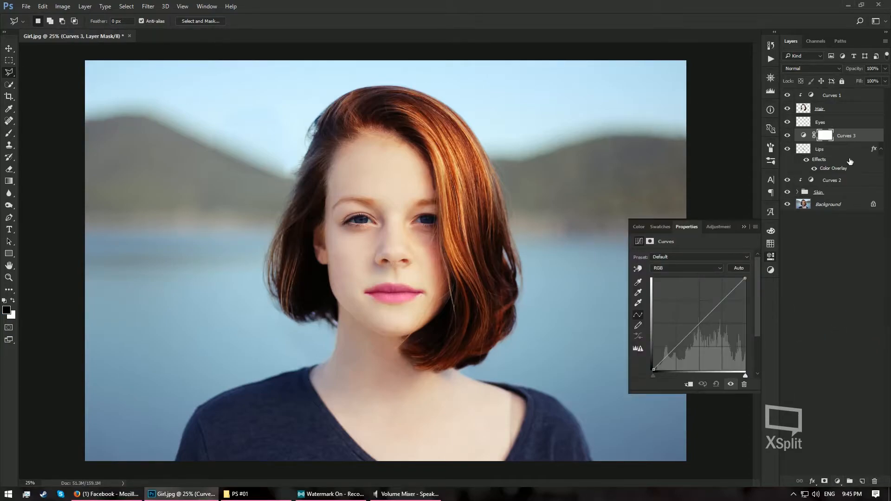
pyautogui.rightClick(826, 135)
pyautogui.click(810, 150)
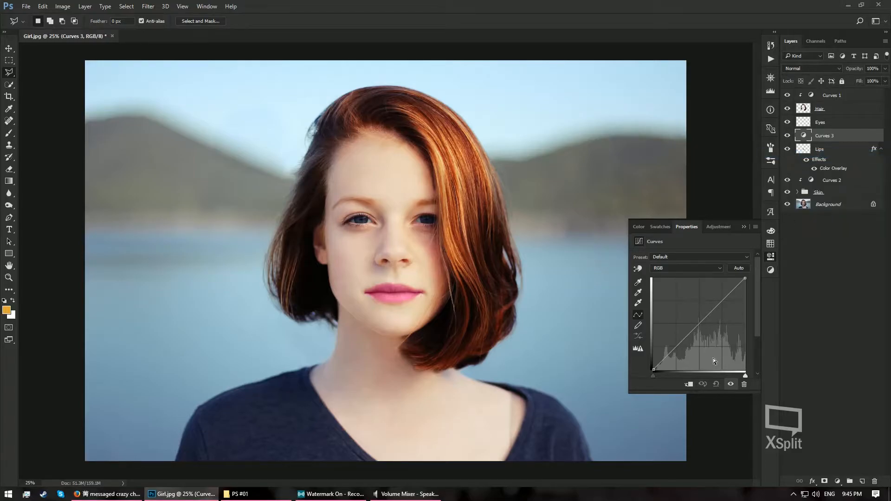
pyautogui.click(689, 385)
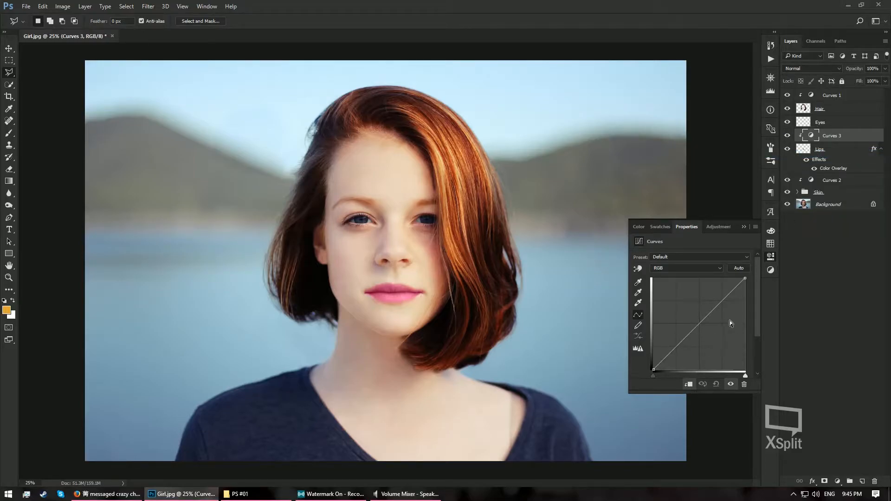
# Shape the Lips curve into an S, raising the highlights and lowering the shadows for more contrast.
pyautogui.moveTo(719, 305); pyautogui.dragTo(713, 295)
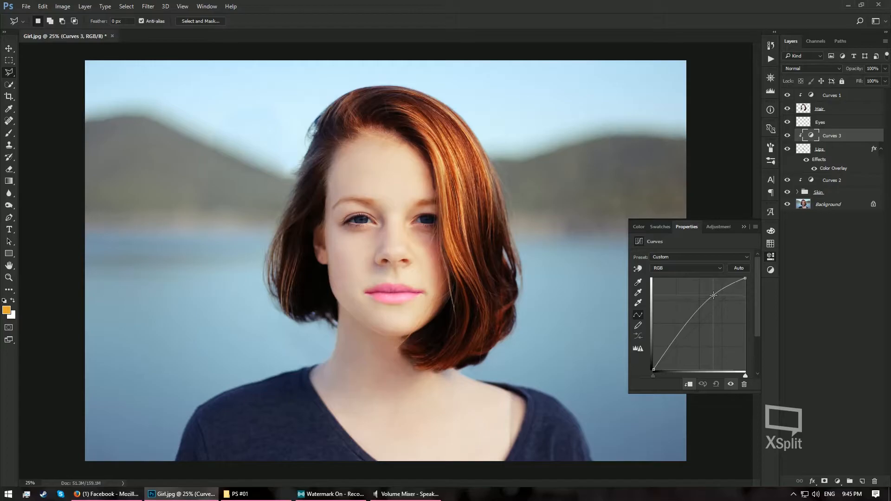
pyautogui.moveTo(682, 335); pyautogui.dragTo(681, 344)
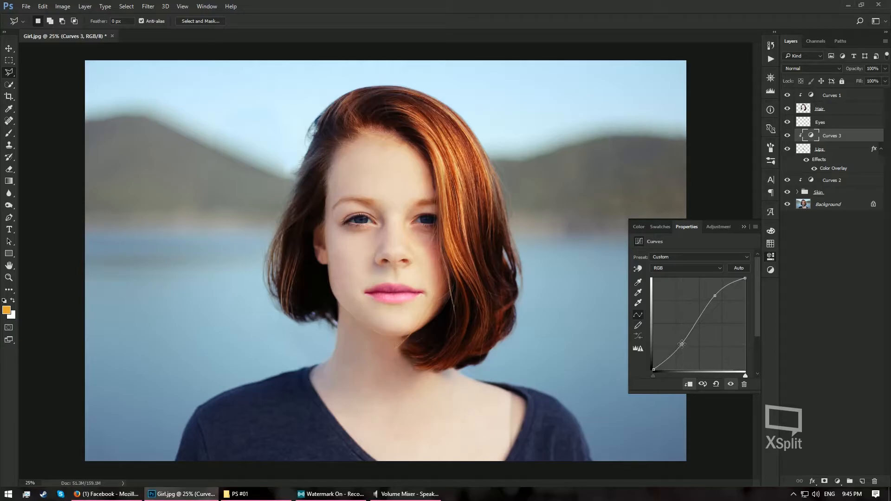
pyautogui.click(745, 227)
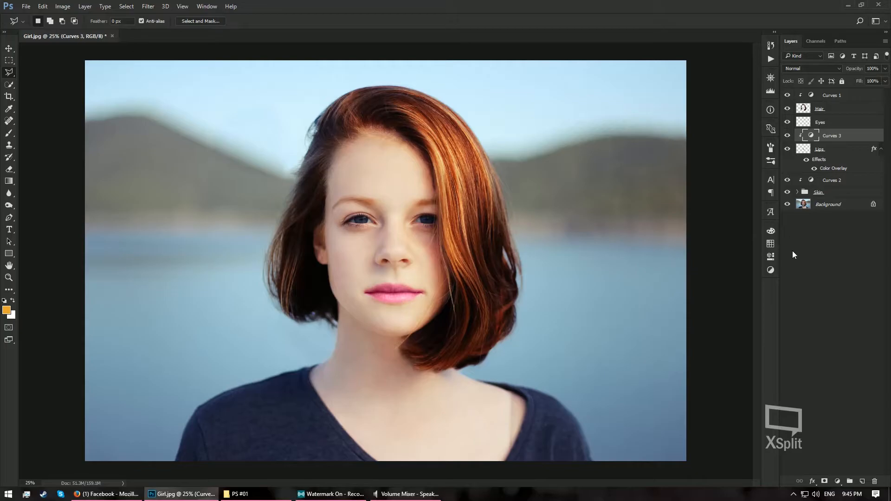
# Add a Curves adjustment without a mask, clipped to the Eyes layer, and raise its curve to brighten the eyes.
pyautogui.click(853, 123)
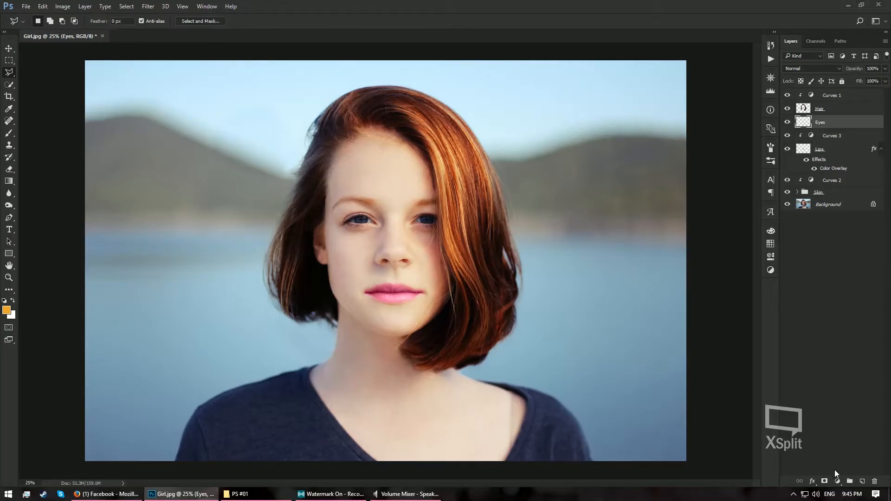
pyautogui.click(837, 481)
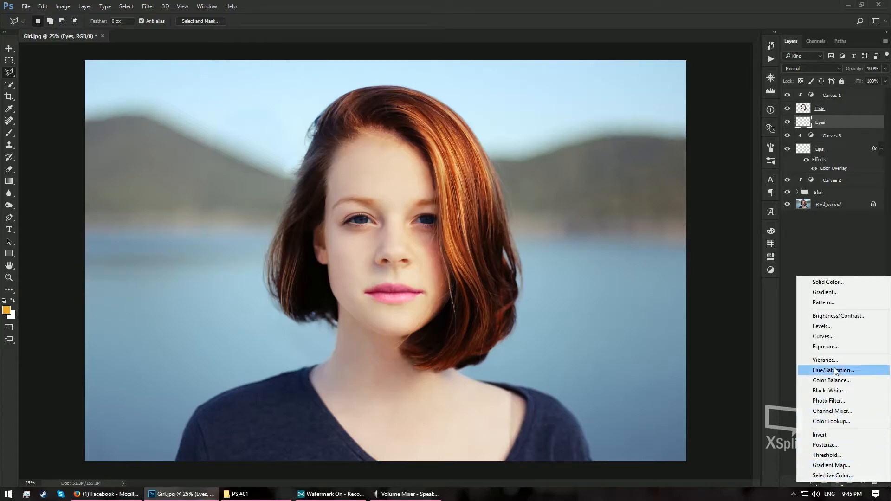
pyautogui.click(824, 336)
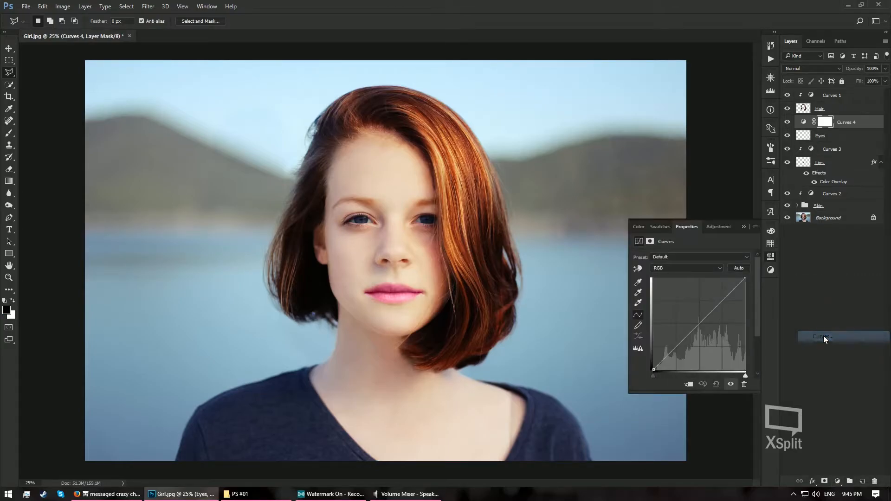
pyautogui.rightClick(831, 123)
pyautogui.click(817, 140)
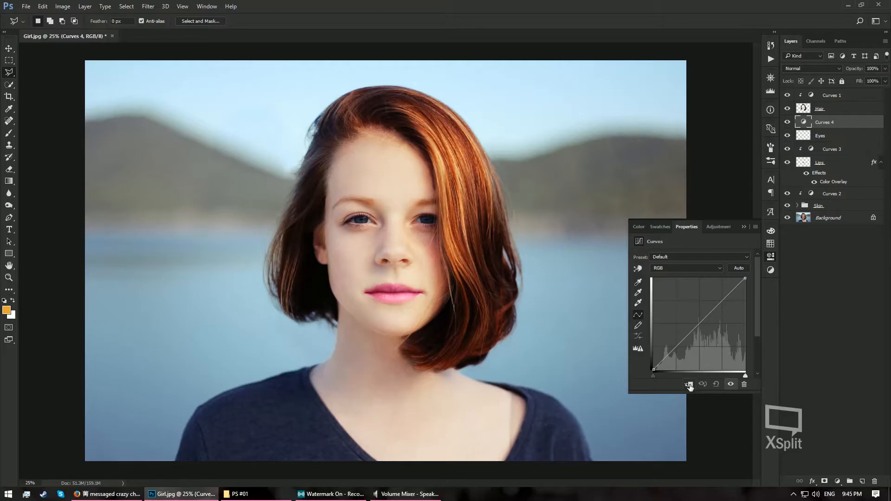
pyautogui.click(689, 385)
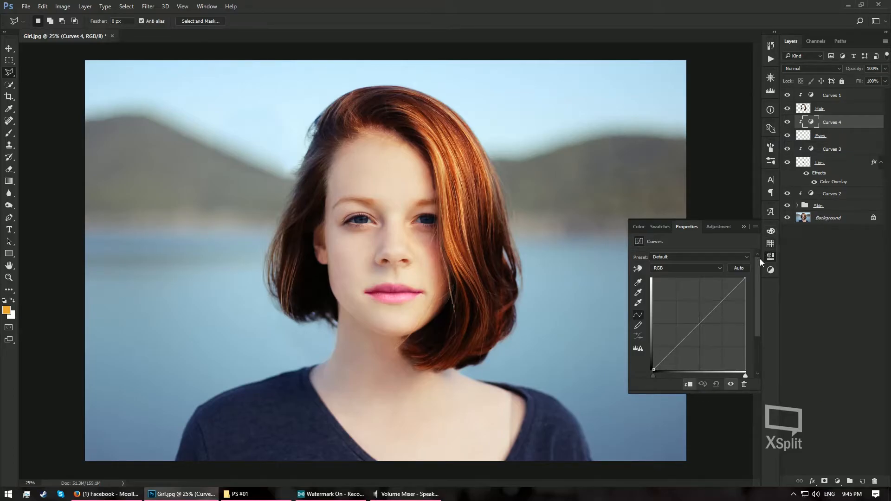
pyautogui.moveTo(718, 305); pyautogui.dragTo(708, 295)
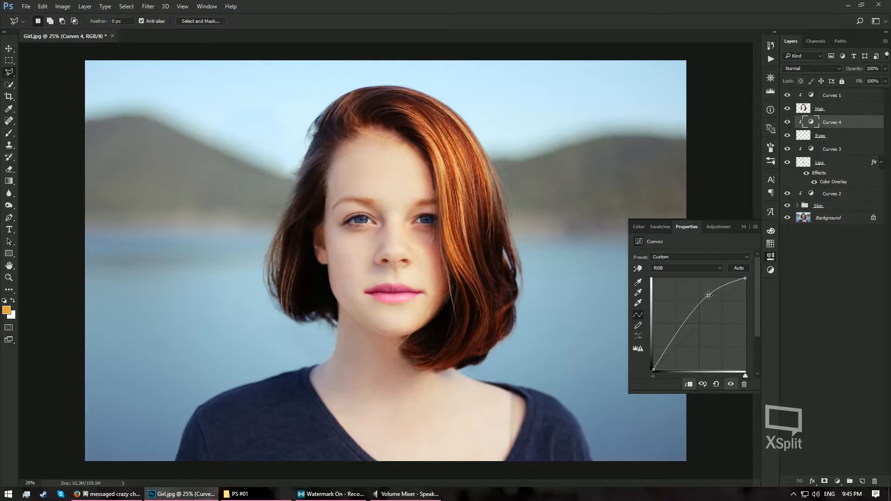
pyautogui.click(626, 257)
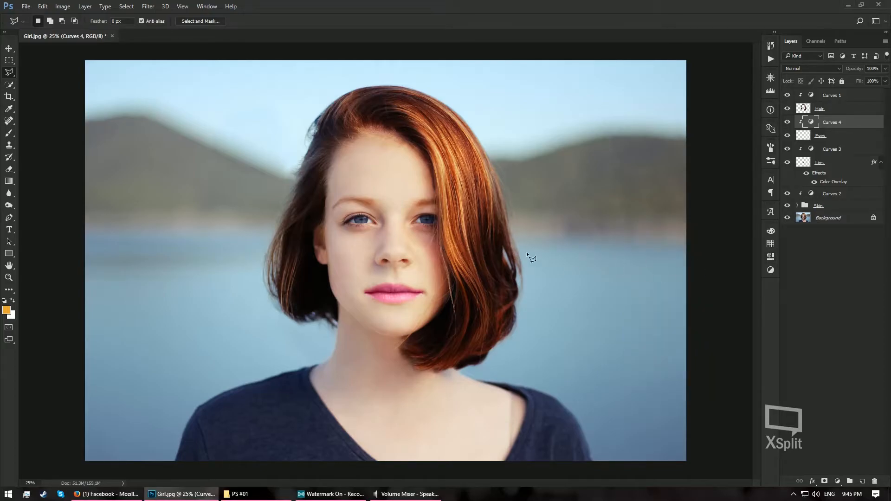
# Select the Eyes layer and activate the Dodge tool for close-up work on the eyes.
pyautogui.hotkey('ctrl', '+')
pyautogui.hotkey('ctrl', '+')
pyautogui.hotkey('ctrl', '+')
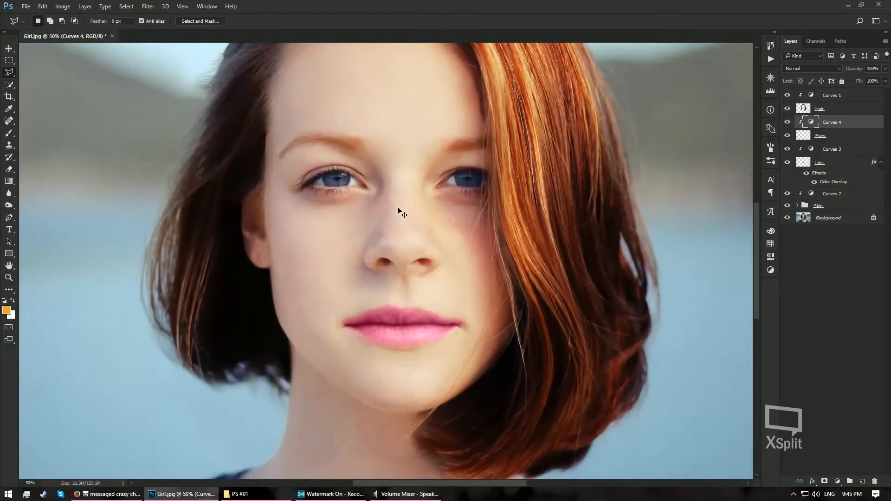
pyautogui.scroll(2, 397, 211)
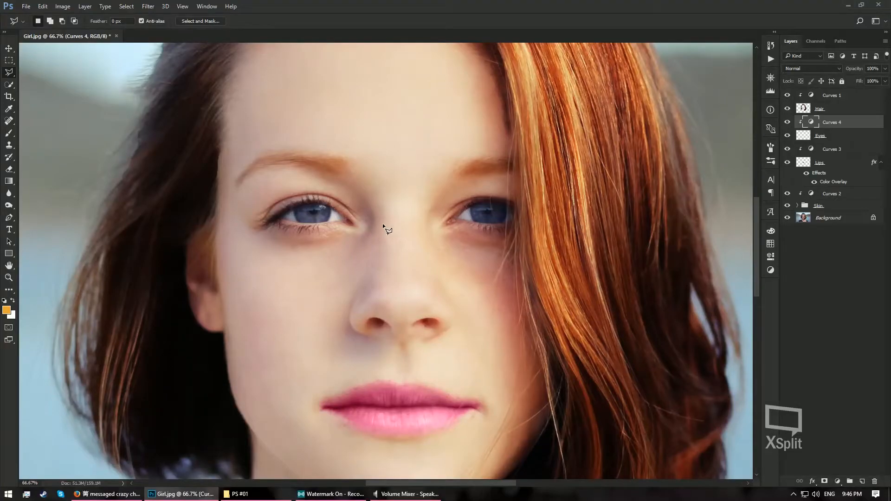
pyautogui.scroll(1, 392, 218)
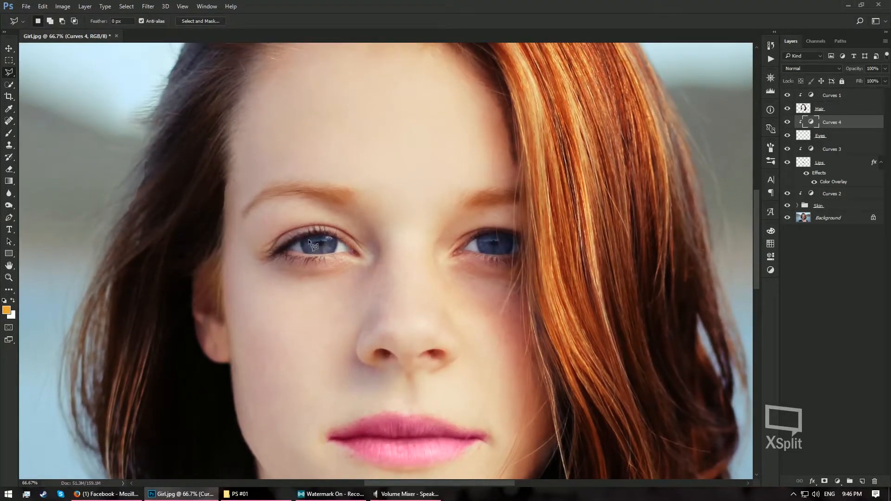
pyautogui.click(844, 139)
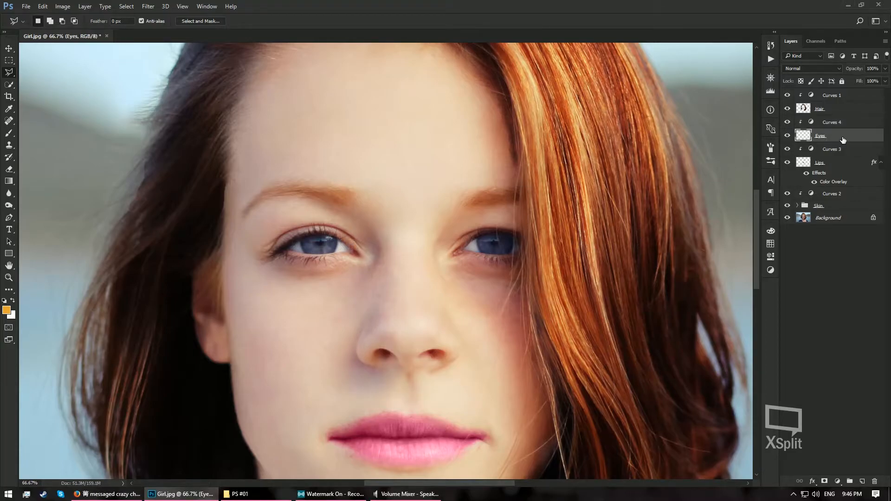
pyautogui.click(8, 206)
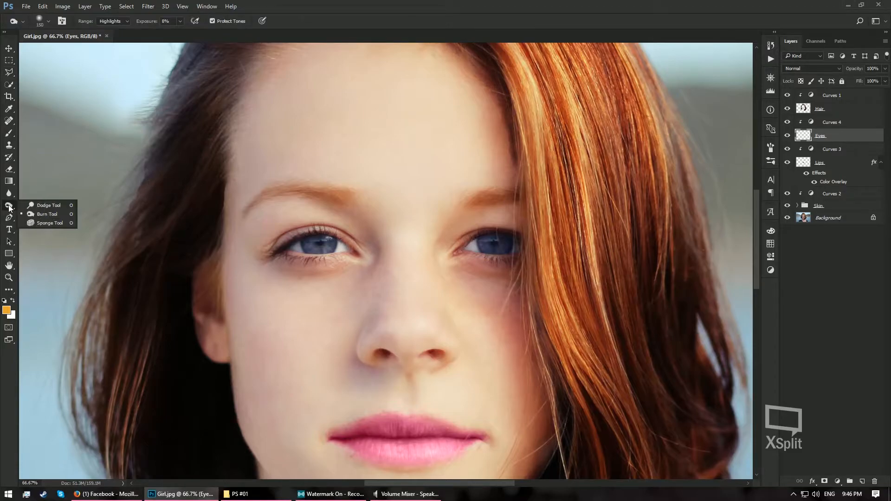
pyautogui.click(47, 205)
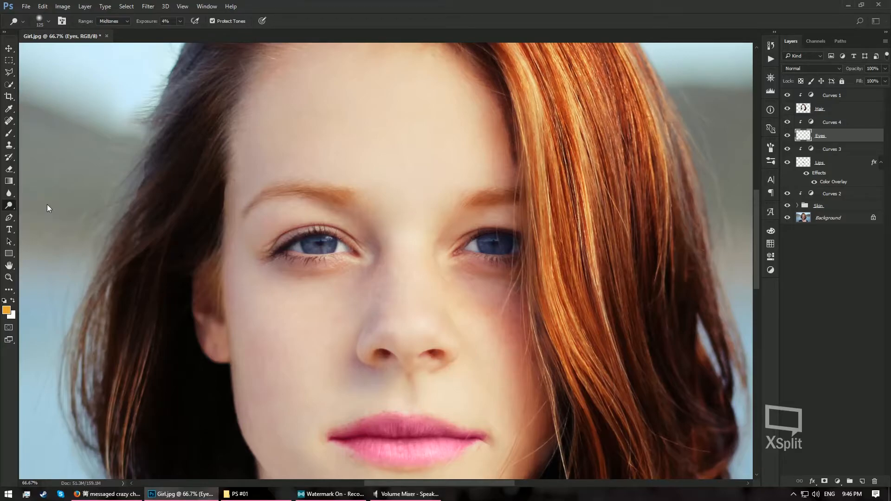
# Set the Dodge brush to 17 px with 50% hardness, Midtones range and 15% exposure.
pyautogui.click(49, 22)
pyautogui.moveTo(84, 51)
pyautogui.mouseDown()
pyautogui.moveTo(57, 51)
pyautogui.moveTo(77, 72)
pyautogui.mouseUp()
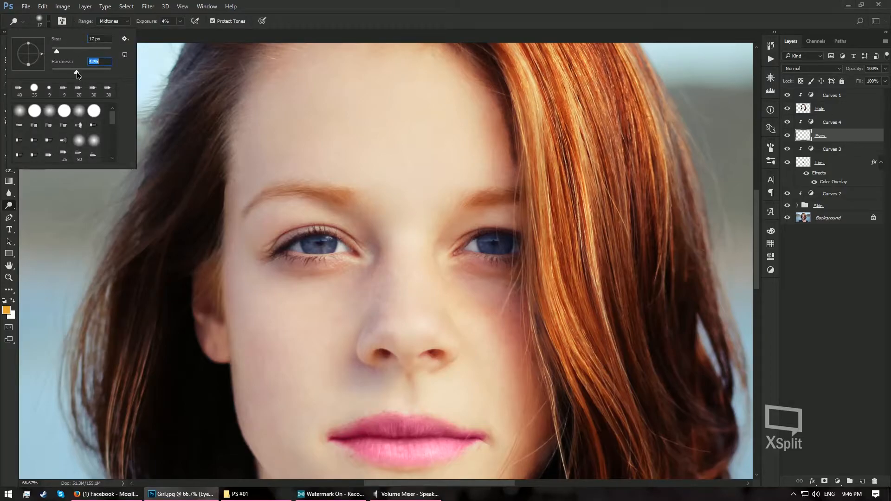
pyautogui.write('50')
pyautogui.click(116, 21)
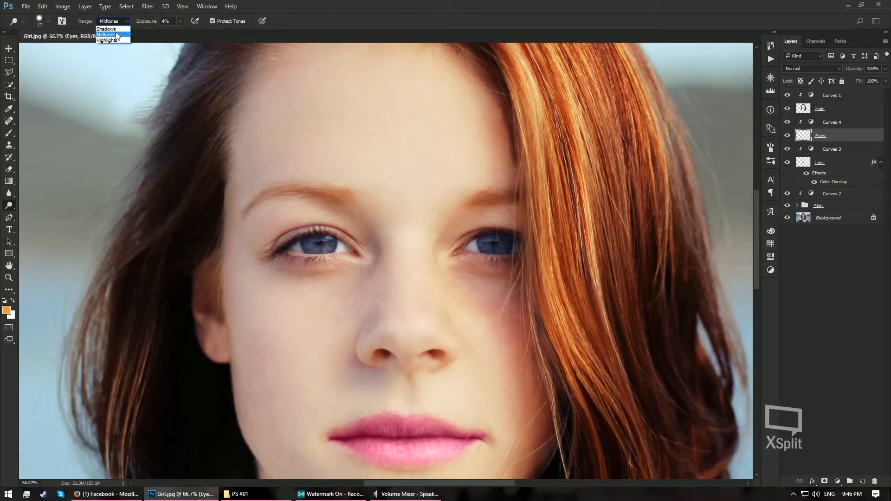
pyautogui.click(117, 35)
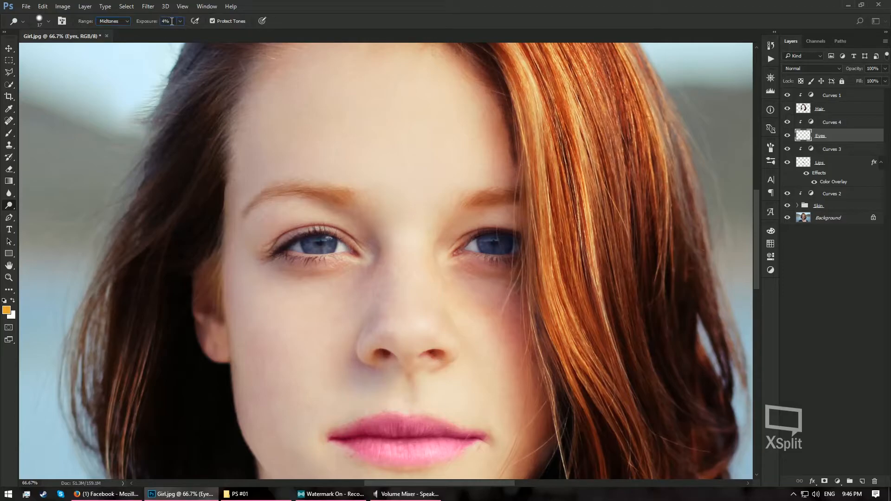
pyautogui.write('15')
pyautogui.press('Return')
# Turn off the Transfer option in the Dodge brush's settings.
pyautogui.click(205, 7)
pyautogui.click(271, 86)
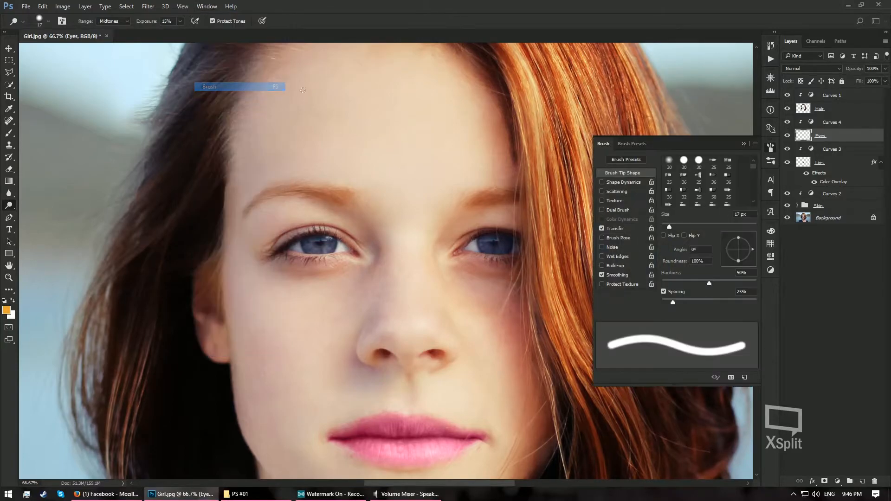
pyautogui.click(601, 228)
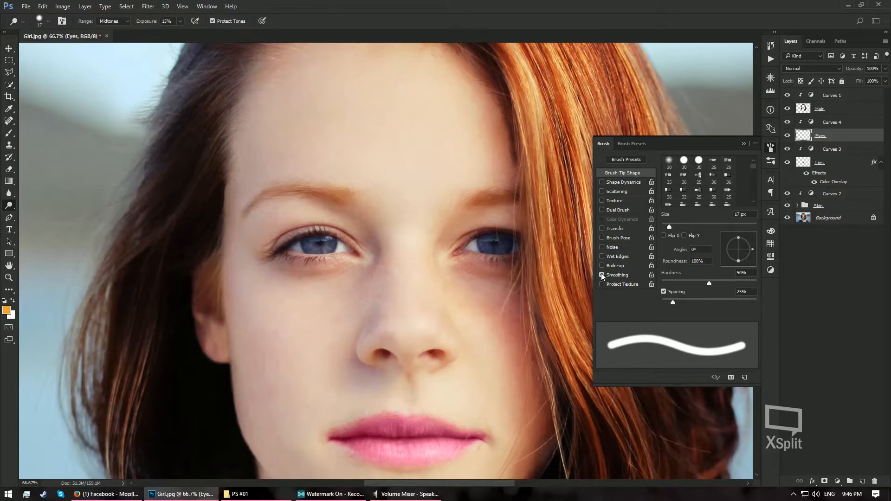
pyautogui.click(743, 144)
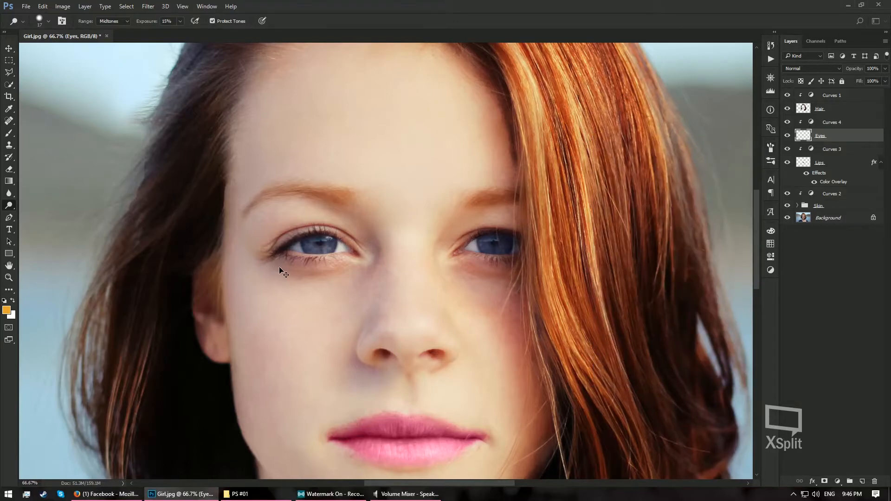
# Dodge the iris of the fully visible eye around the pupil to brighten its blue.
pyautogui.scroll(4, 280, 267)
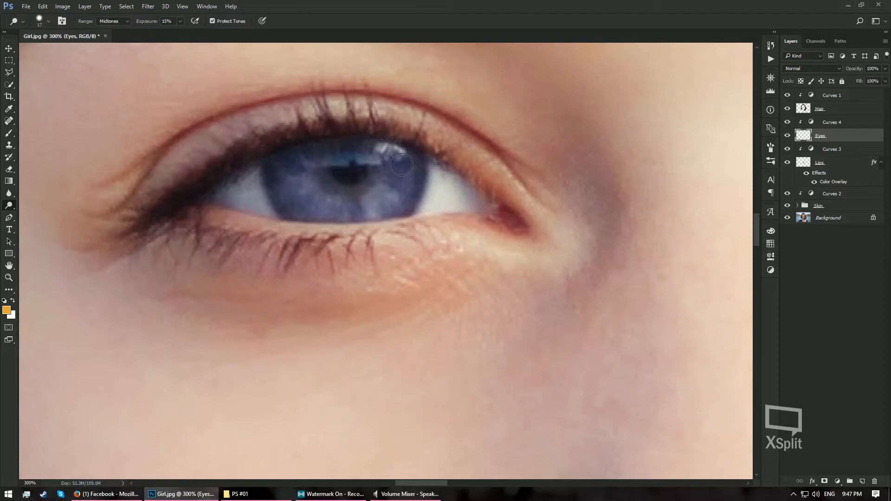
pyautogui.moveTo(402, 165)
pyautogui.mouseDown()
pyautogui.moveTo(294, 155)
pyautogui.moveTo(304, 190)
pyautogui.moveTo(320, 204)
pyautogui.moveTo(405, 175)
pyautogui.mouseUp()
pyautogui.moveTo(393, 206)
pyautogui.mouseDown()
pyautogui.moveTo(356, 218)
pyautogui.moveTo(314, 208)
pyautogui.moveTo(292, 170)
pyautogui.mouseUp()
pyautogui.moveTo(326, 209)
pyautogui.mouseDown()
pyautogui.moveTo(371, 203)
pyautogui.moveTo(397, 159)
pyautogui.moveTo(378, 210)
pyautogui.moveTo(326, 208)
pyautogui.moveTo(295, 186)
pyautogui.moveTo(294, 160)
pyautogui.moveTo(299, 189)
pyautogui.moveTo(329, 211)
pyautogui.moveTo(303, 211)
pyautogui.moveTo(288, 166)
pyautogui.moveTo(408, 162)
pyautogui.moveTo(387, 199)
pyautogui.moveTo(337, 210)
pyautogui.moveTo(309, 164)
pyautogui.moveTo(305, 184)
pyautogui.moveTo(295, 172)
pyautogui.moveTo(324, 207)
pyautogui.moveTo(365, 214)
pyautogui.moveTo(387, 200)
pyautogui.mouseUp()
pyautogui.hotkey('ctrl', '-')
pyautogui.hotkey('ctrl', '-')
pyautogui.hotkey('ctrl', '-')
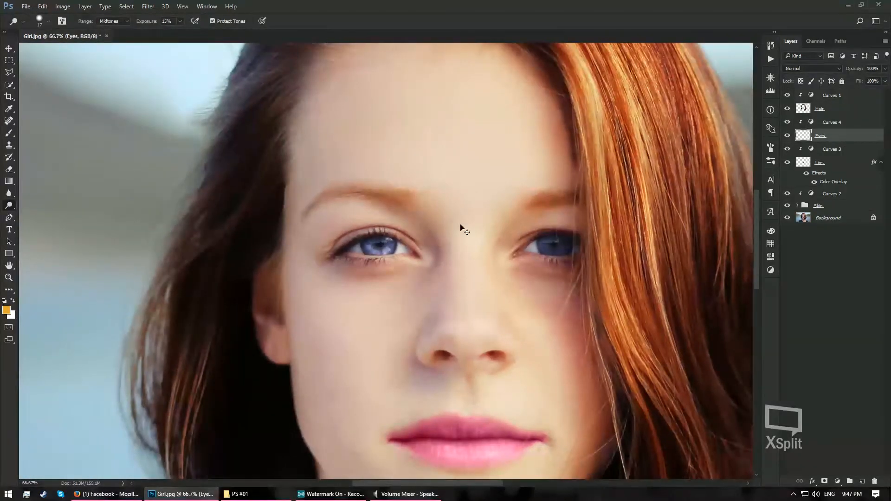
# Switch the Dodge range to Shadows and brighten the iris of the eye partly covered by hair.
pyautogui.moveTo(530, 250); pyautogui.dragTo(392, 229)
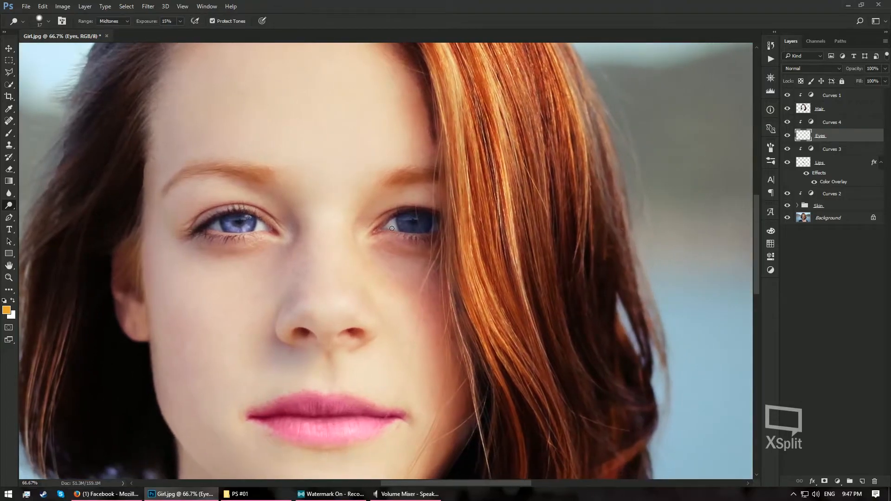
pyautogui.hotkey('ctrl', '+')
pyautogui.hotkey('ctrl', '+')
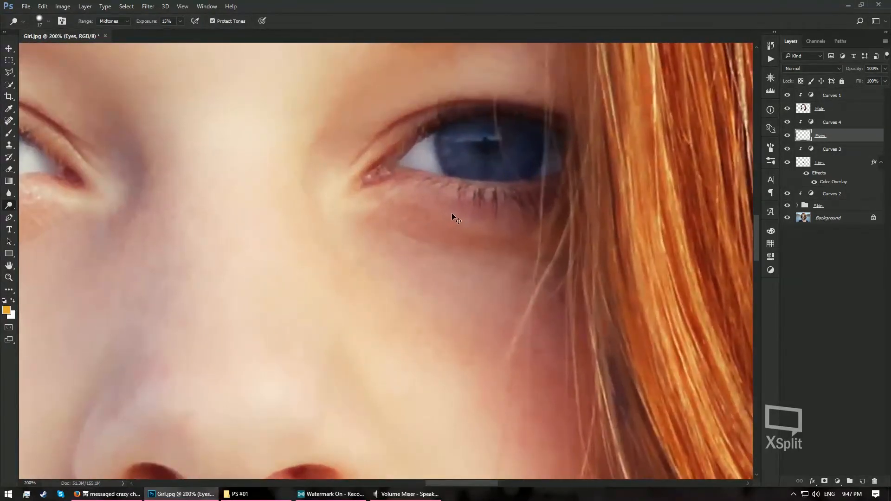
pyautogui.moveTo(453, 188); pyautogui.dragTo(395, 228)
pyautogui.hotkey('ctrl', '+')
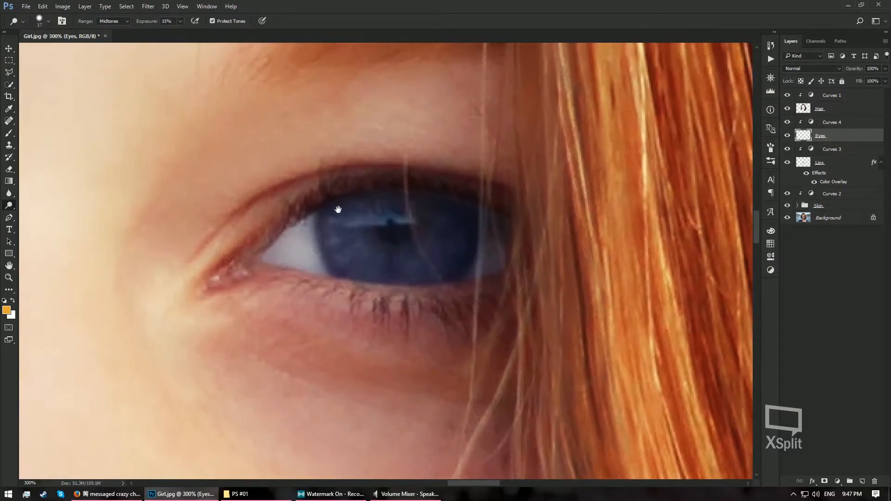
pyautogui.click(124, 21)
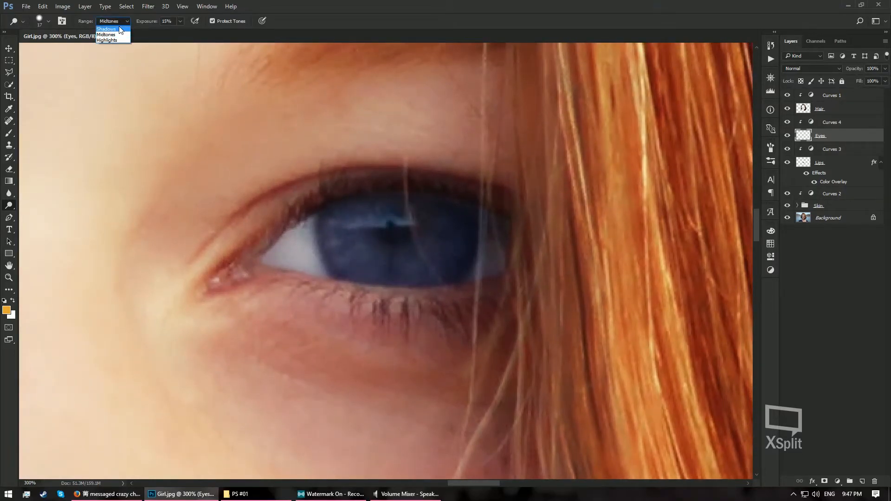
pyautogui.click(119, 29)
pyautogui.moveTo(346, 223)
pyautogui.mouseDown()
pyautogui.moveTo(359, 255)
pyautogui.moveTo(382, 267)
pyautogui.moveTo(423, 267)
pyautogui.moveTo(459, 221)
pyautogui.moveTo(441, 261)
pyautogui.moveTo(396, 265)
pyautogui.moveTo(357, 242)
pyautogui.moveTo(350, 216)
pyautogui.moveTo(349, 241)
pyautogui.moveTo(383, 265)
pyautogui.moveTo(431, 259)
pyautogui.moveTo(453, 225)
pyautogui.moveTo(453, 241)
pyautogui.moveTo(424, 271)
pyautogui.moveTo(366, 256)
pyautogui.moveTo(345, 211)
pyautogui.moveTo(375, 266)
pyautogui.moveTo(421, 265)
pyautogui.moveTo(459, 222)
pyautogui.moveTo(447, 258)
pyautogui.moveTo(402, 268)
pyautogui.moveTo(351, 245)
pyautogui.moveTo(336, 217)
pyautogui.moveTo(363, 272)
pyautogui.moveTo(340, 219)
pyautogui.moveTo(350, 263)
pyautogui.moveTo(416, 280)
pyautogui.moveTo(453, 246)
pyautogui.moveTo(459, 222)
pyautogui.moveTo(440, 271)
pyautogui.moveTo(382, 271)
pyautogui.moveTo(341, 232)
pyautogui.moveTo(346, 213)
pyautogui.moveTo(352, 253)
pyautogui.moveTo(396, 274)
pyautogui.moveTo(432, 255)
pyautogui.moveTo(450, 220)
pyautogui.moveTo(452, 242)
pyautogui.moveTo(421, 269)
pyautogui.moveTo(372, 258)
pyautogui.moveTo(350, 219)
pyautogui.moveTo(356, 259)
pyautogui.moveTo(377, 275)
pyautogui.moveTo(335, 220)
pyautogui.moveTo(343, 217)
pyautogui.moveTo(357, 265)
pyautogui.moveTo(420, 272)
pyautogui.moveTo(456, 221)
pyautogui.moveTo(456, 258)
pyautogui.moveTo(416, 274)
pyautogui.moveTo(350, 244)
pyautogui.mouseUp()
pyautogui.moveTo(439, 264)
pyautogui.mouseDown()
pyautogui.moveTo(453, 220)
pyautogui.moveTo(441, 205)
pyautogui.moveTo(461, 239)
pyautogui.moveTo(444, 263)
pyautogui.mouseUp()
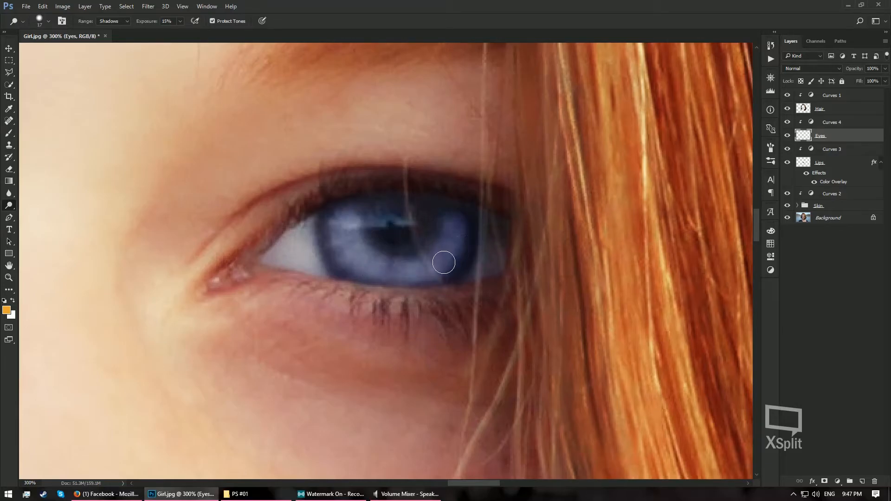
# Examine both retouched eyes close up and in relation to the whole face.
pyautogui.hotkey('ctrl', '-')
pyautogui.hotkey('ctrl', '-')
pyautogui.hotkey('ctrl', '-')
pyautogui.hotkey('ctrl', '-')
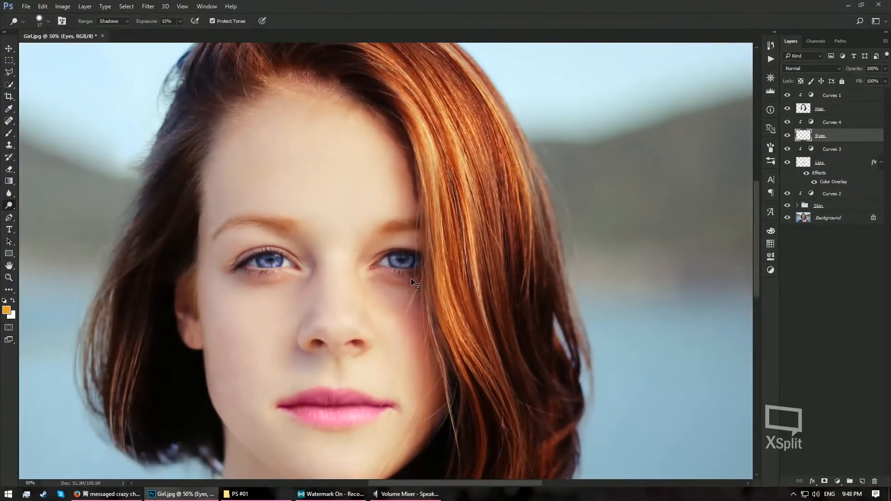
pyautogui.hotkey('ctrl', '-')
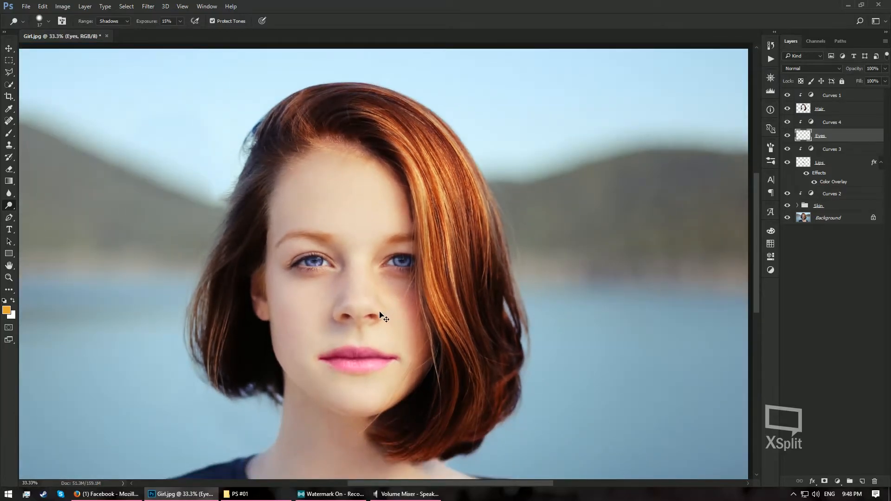
pyautogui.hotkey('ctrl', '+')
pyautogui.hotkey('ctrl', '+')
pyautogui.hotkey('ctrl', '+')
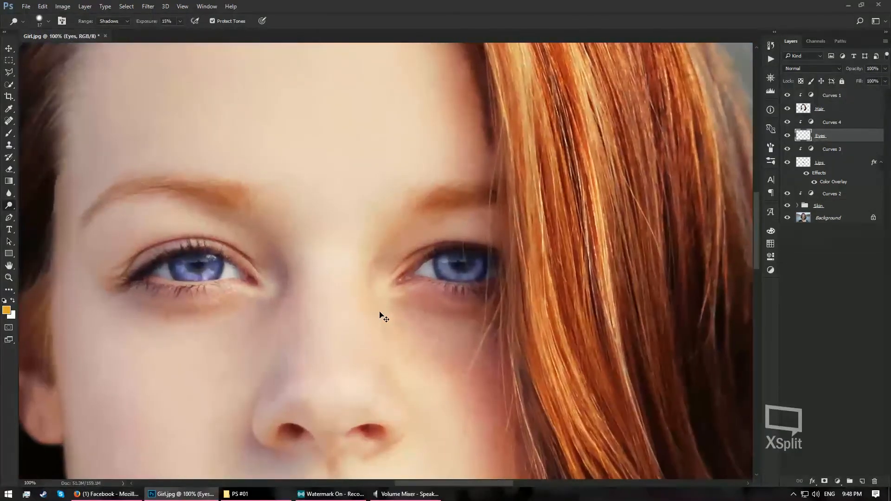
pyautogui.hotkey('ctrl', '-')
pyautogui.hotkey('ctrl', '-')
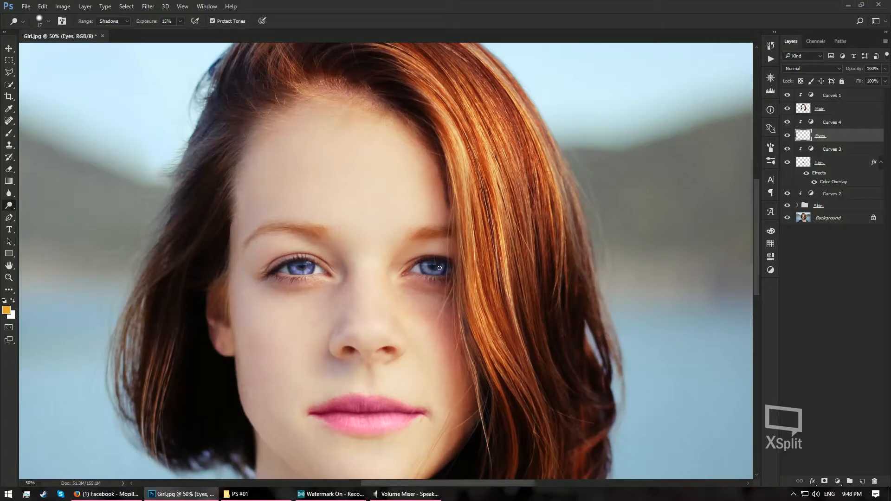
# Expand the Skin group and select the Skin layer inside it.
pyautogui.moveTo(312, 311); pyautogui.dragTo(364, 291)
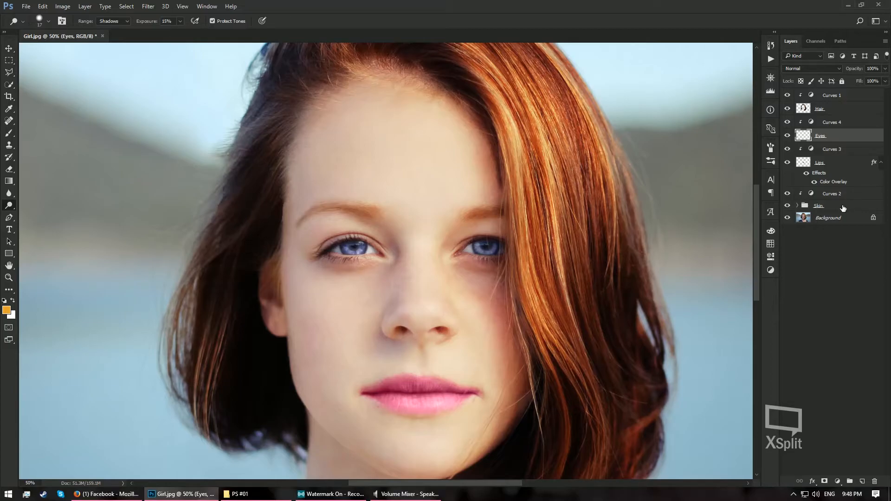
pyautogui.click(811, 208)
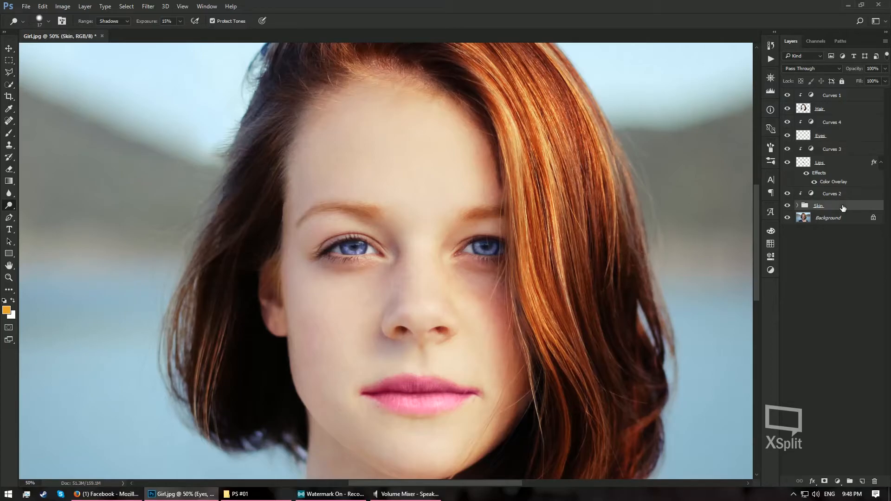
pyautogui.click(799, 206)
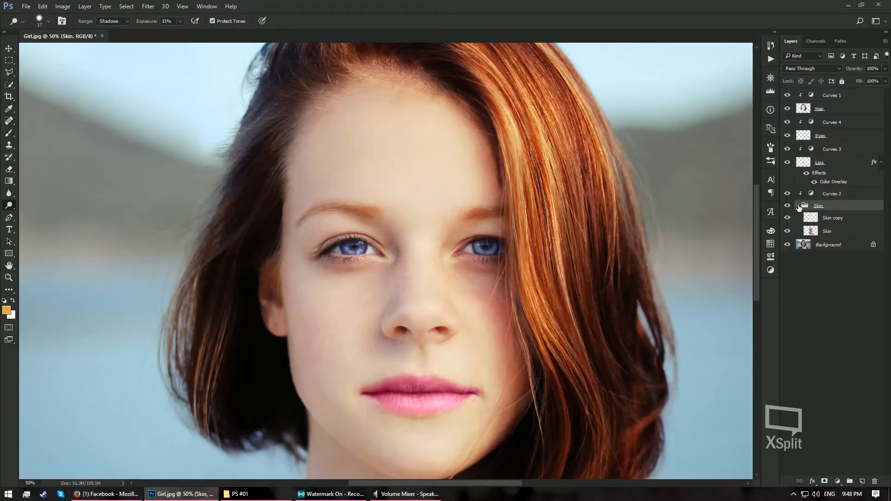
pyautogui.click(842, 232)
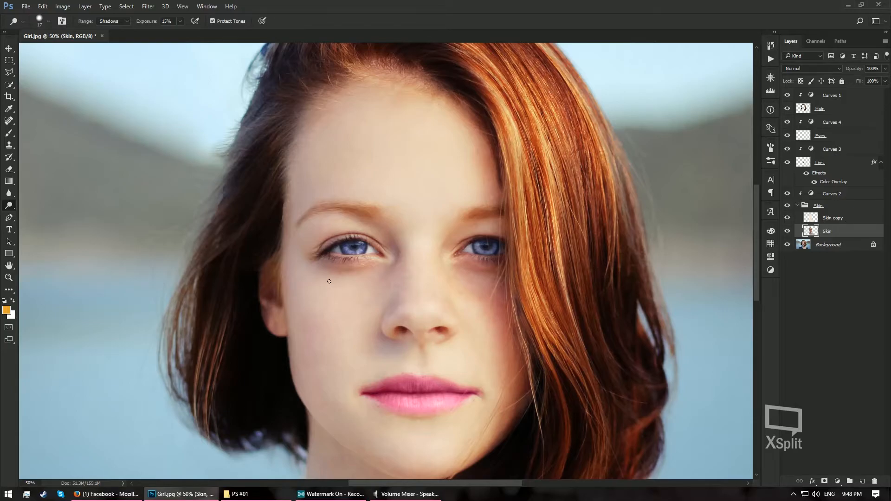
# Set the Dodge tool to Midtones range, 4% exposure and 0% brush hardness for skin retouching.
pyautogui.scroll(3, 339, 275)
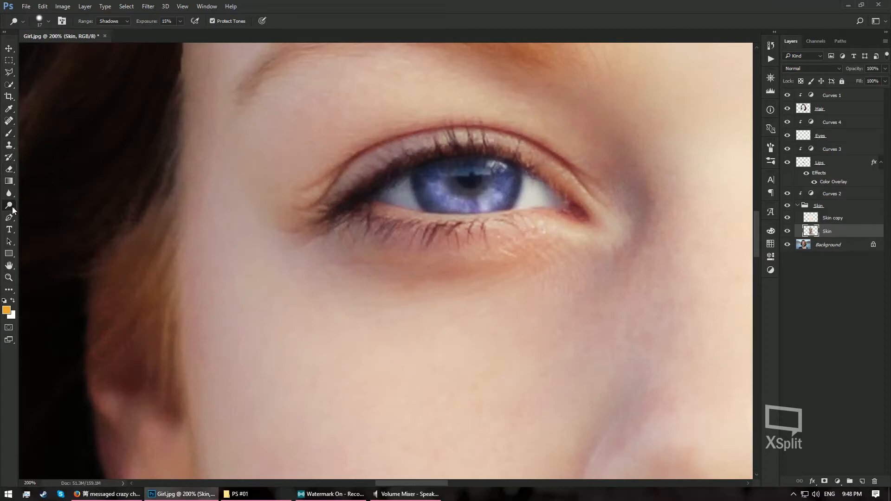
pyautogui.click(128, 21)
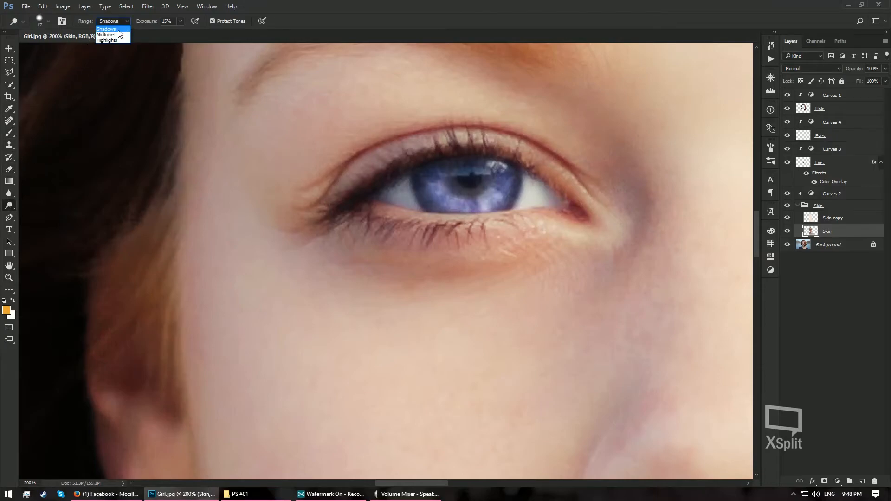
pyautogui.click(115, 36)
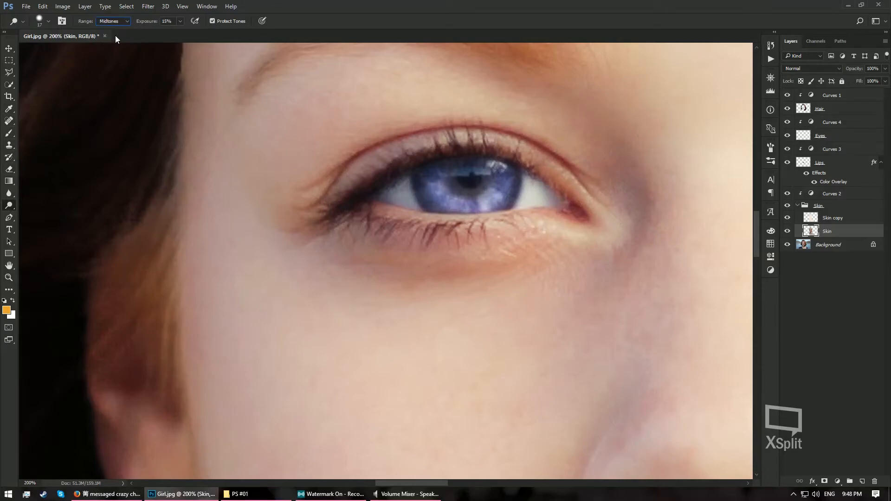
pyautogui.click(172, 21)
pyautogui.click(49, 21)
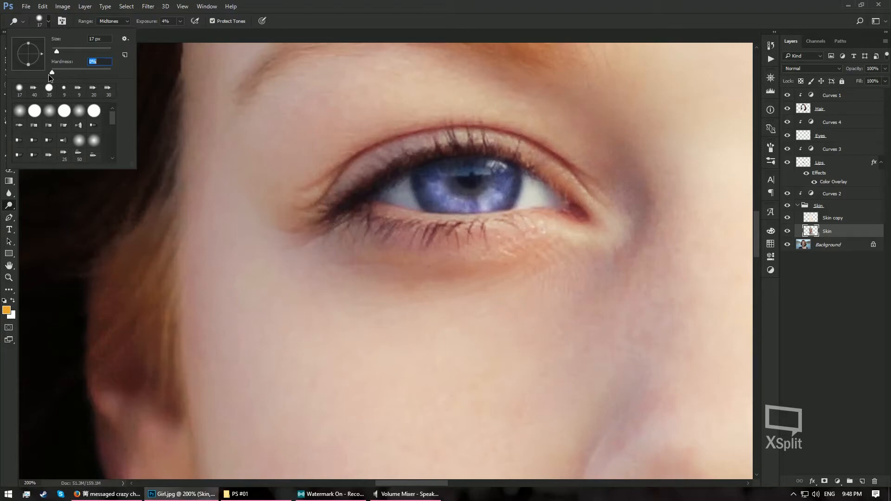
pyautogui.click(305, 19)
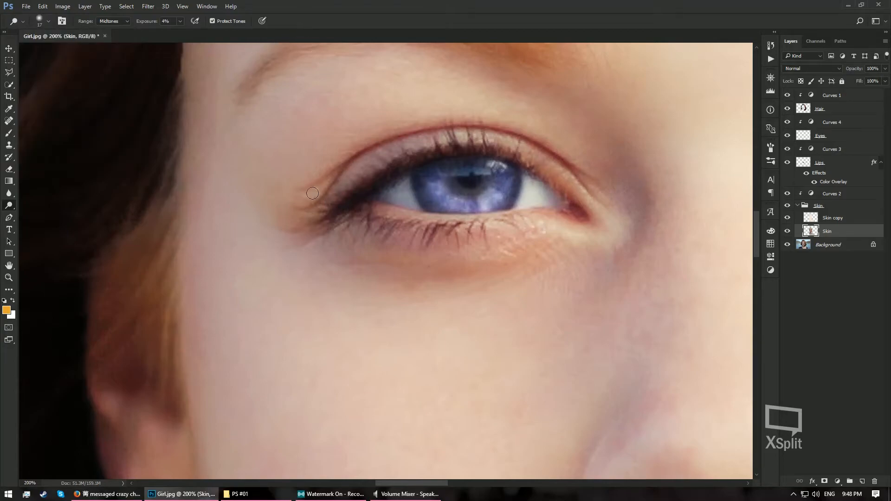
# Enlarge the Dodge brush to 60 px and lighten the dark skin beneath the fully visible eye.
pyautogui.press(']')
pyautogui.press(']')
pyautogui.press(']')
pyautogui.press(']')
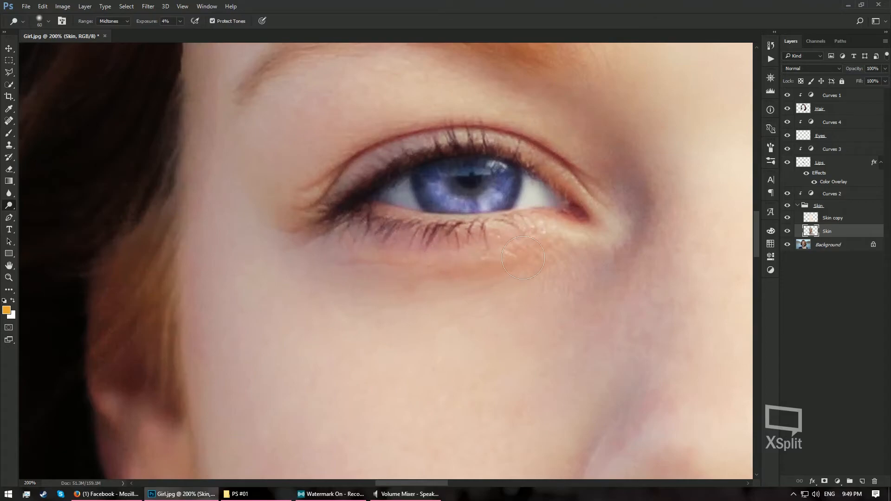
pyautogui.moveTo(607, 305)
pyautogui.mouseDown()
pyautogui.moveTo(442, 307)
pyautogui.moveTo(464, 366)
pyautogui.moveTo(499, 335)
pyautogui.moveTo(491, 299)
pyautogui.moveTo(506, 334)
pyautogui.mouseUp()
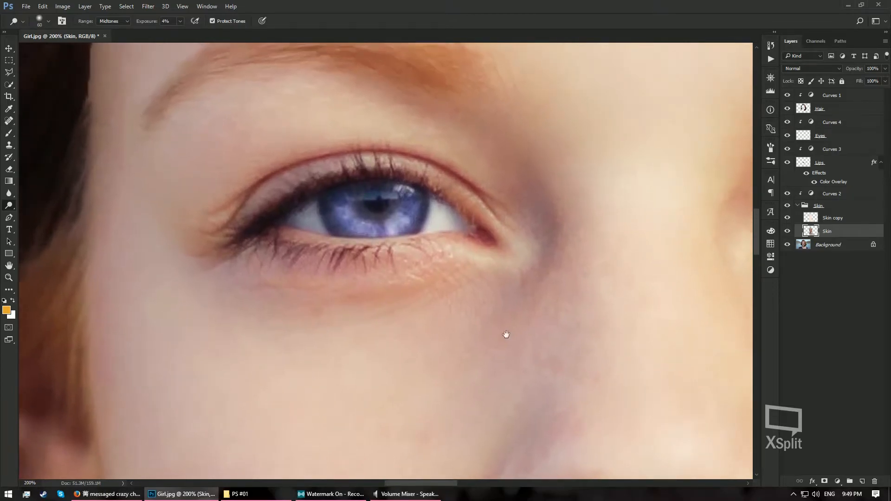
pyautogui.hotkey('ctrl', '-')
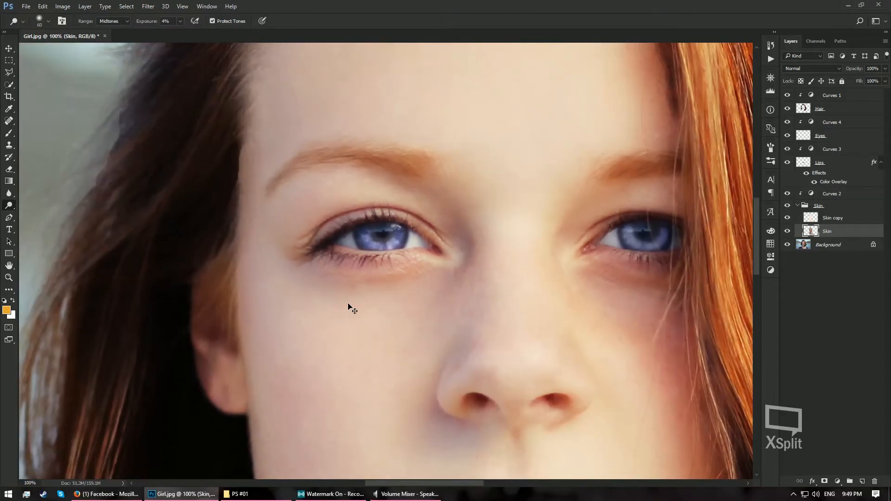
# Set the Dodge tool to Shadows range with 2% exposure and lighten the dark skin beneath the eye beside the hair.
pyautogui.hotkey('ctrl', '-')
pyautogui.hotkey('ctrl', '+')
pyautogui.hotkey('ctrl', '+')
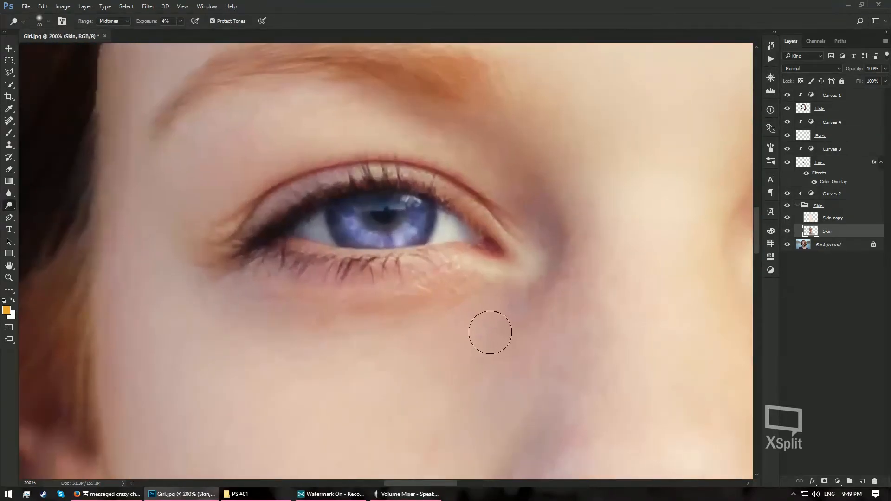
pyautogui.hotkey('ctrl', '-')
pyautogui.hotkey('ctrl', '+')
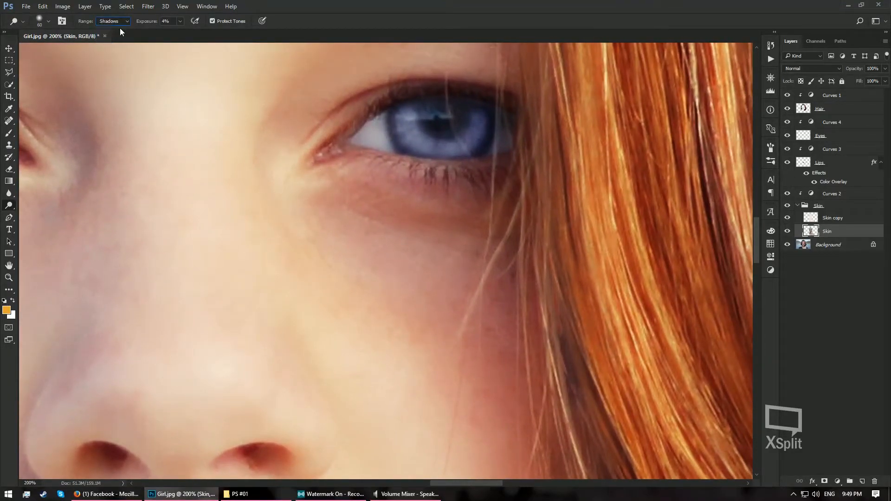
pyautogui.moveTo(358, 159)
pyautogui.mouseDown()
pyautogui.moveTo(381, 184)
pyautogui.moveTo(366, 182)
pyautogui.moveTo(414, 186)
pyautogui.mouseUp()
pyautogui.click(168, 21)
pyautogui.write('2')
pyautogui.press('Return')
pyautogui.moveTo(420, 174)
pyautogui.mouseDown()
pyautogui.moveTo(445, 202)
pyautogui.moveTo(369, 178)
pyautogui.mouseUp()
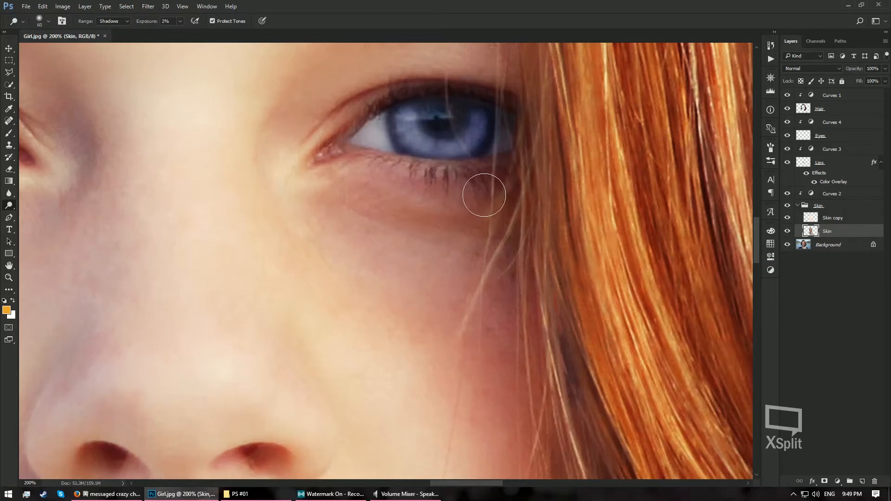
# Compare the under-eye skin with and without the last Dodge stroke using the history states, close up and across the face.
pyautogui.click(771, 46)
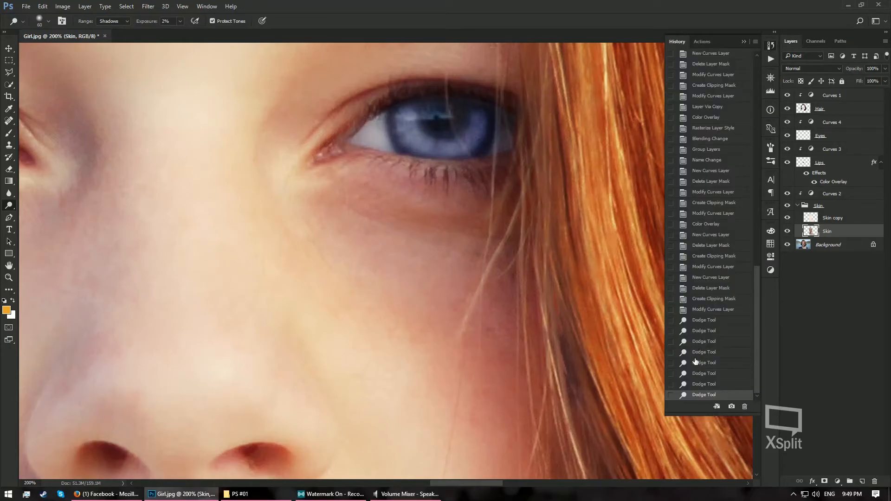
pyautogui.click(704, 385)
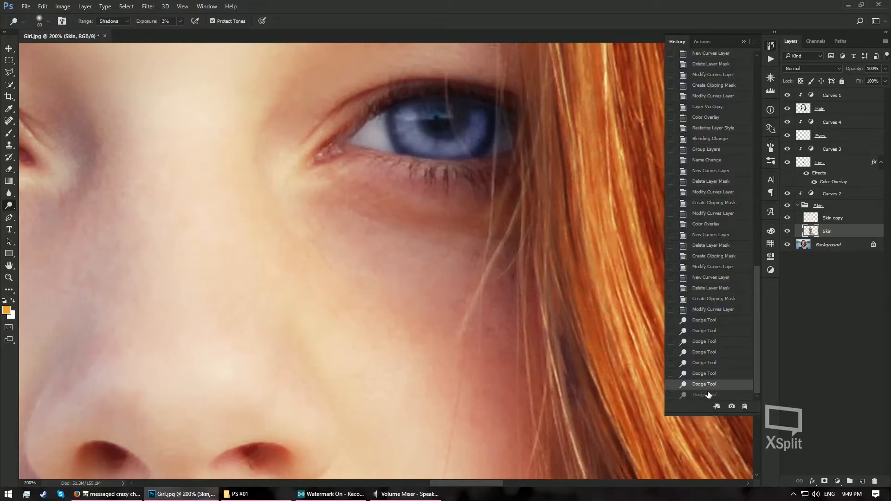
pyautogui.click(708, 394)
pyautogui.click(707, 385)
pyautogui.click(705, 395)
pyautogui.click(704, 384)
pyautogui.click(704, 395)
pyautogui.click(704, 385)
pyautogui.click(703, 395)
pyautogui.click(704, 385)
pyautogui.click(704, 395)
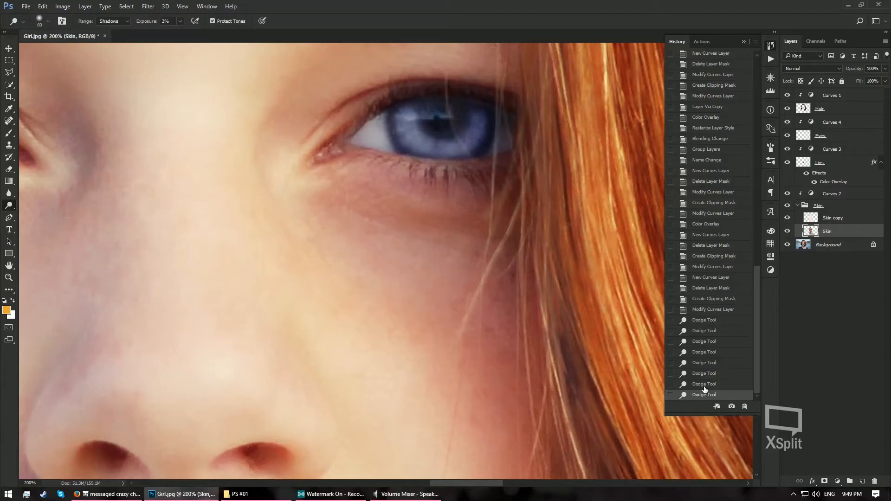
pyautogui.hotkey('ctrl', '-')
pyautogui.hotkey('ctrl', '-')
pyautogui.hotkey('ctrl', '-')
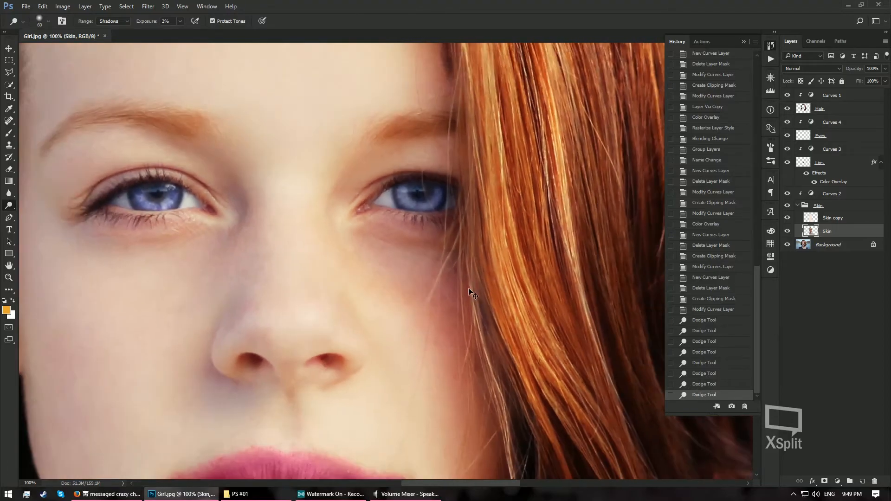
pyautogui.hotkey('ctrl', '+')
pyautogui.hotkey('ctrl', '+')
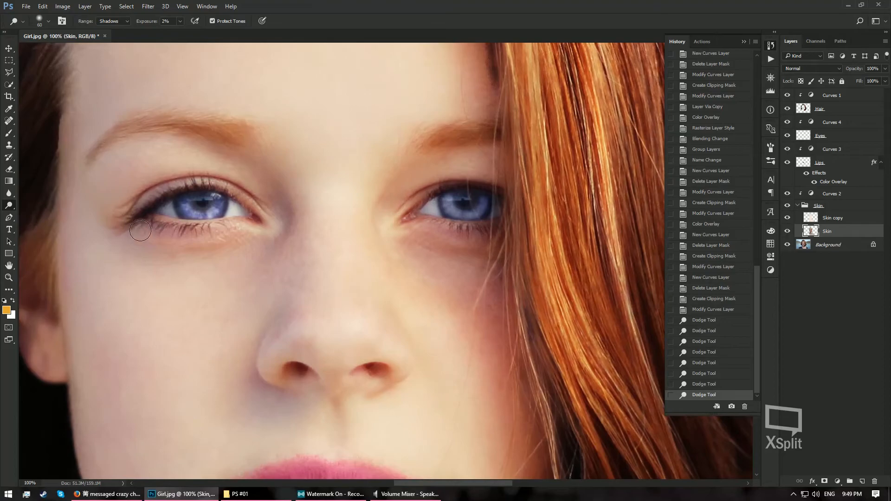
# Switch to the Burn tool and set its exposure to 6% for the Highlights range.
pyautogui.moveTo(140, 230); pyautogui.dragTo(245, 249)
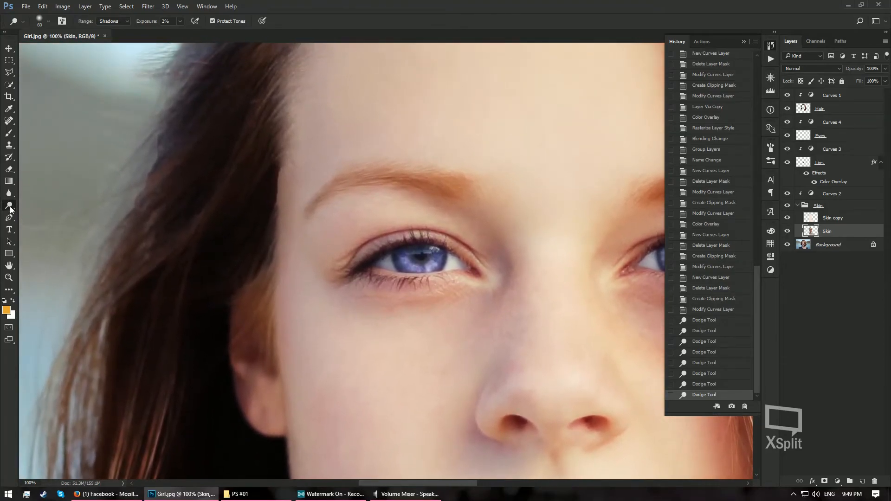
pyautogui.rightClick(11, 209)
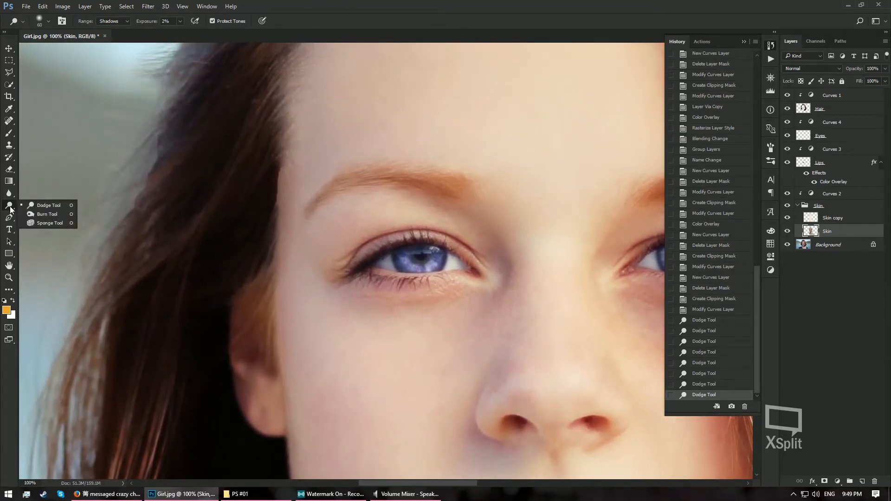
pyautogui.click(57, 215)
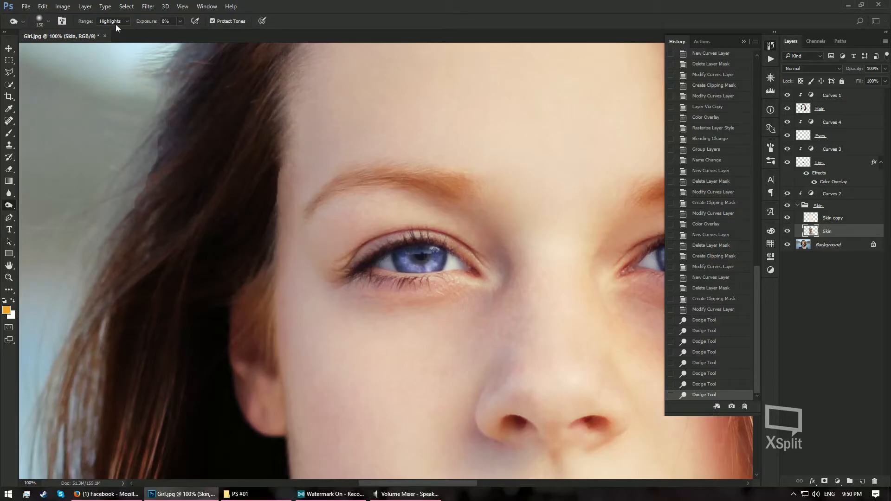
pyautogui.click(171, 22)
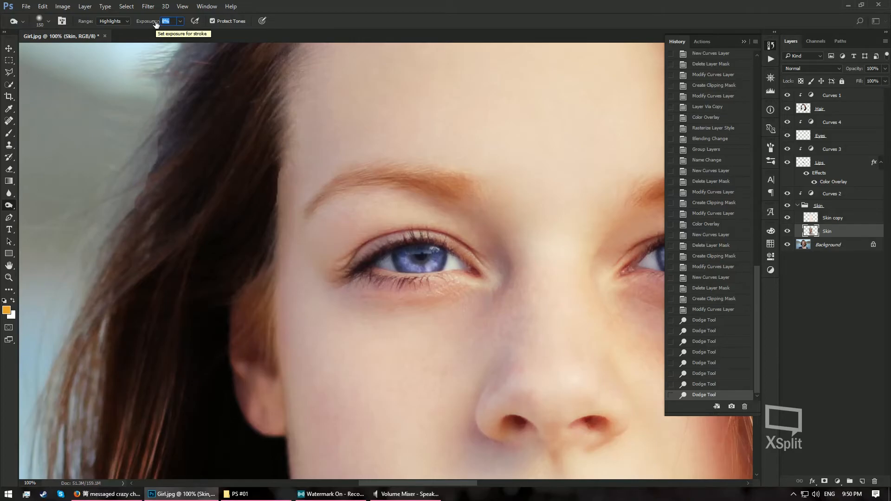
pyautogui.write('6')
pyautogui.press('Return')
# Reduce the Burn brush to 60 px and darken the skin along both sides of the nose.
pyautogui.moveTo(453, 298); pyautogui.dragTo(424, 174)
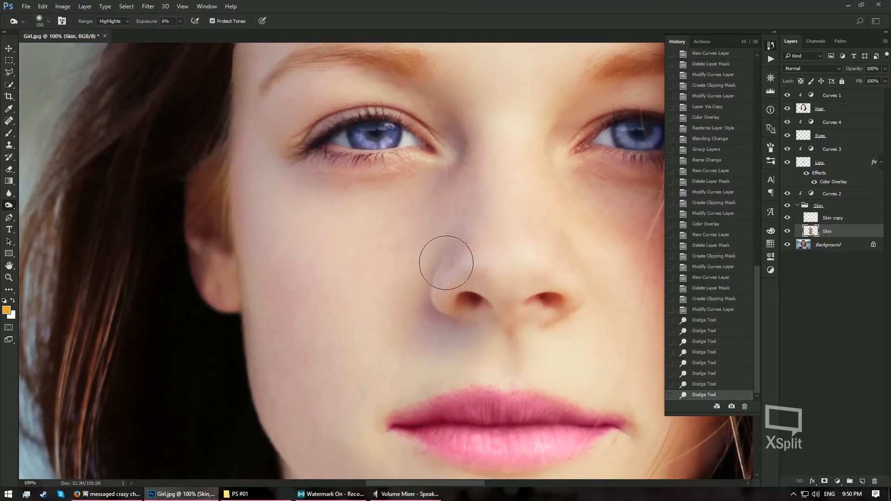
pyautogui.press('[')
pyautogui.press('[')
pyautogui.press('[')
pyautogui.press('[')
pyautogui.press('[')
pyautogui.press('[')
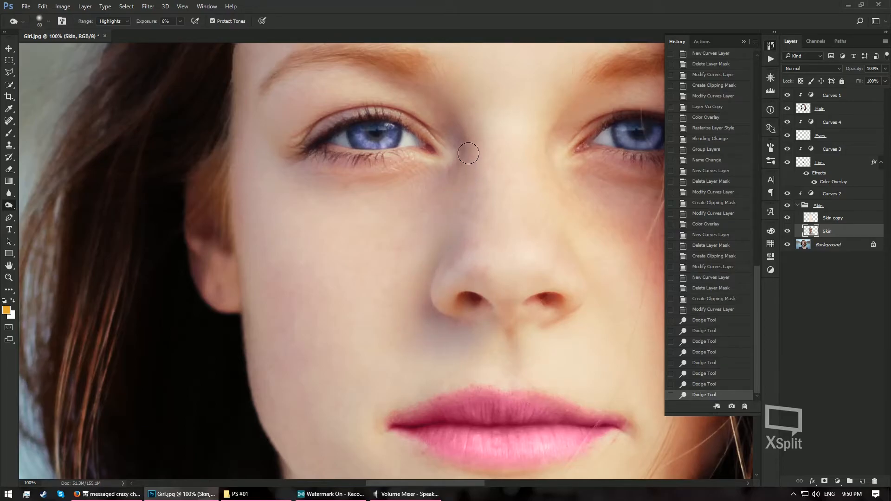
pyautogui.moveTo(440, 258); pyautogui.dragTo(547, 186)
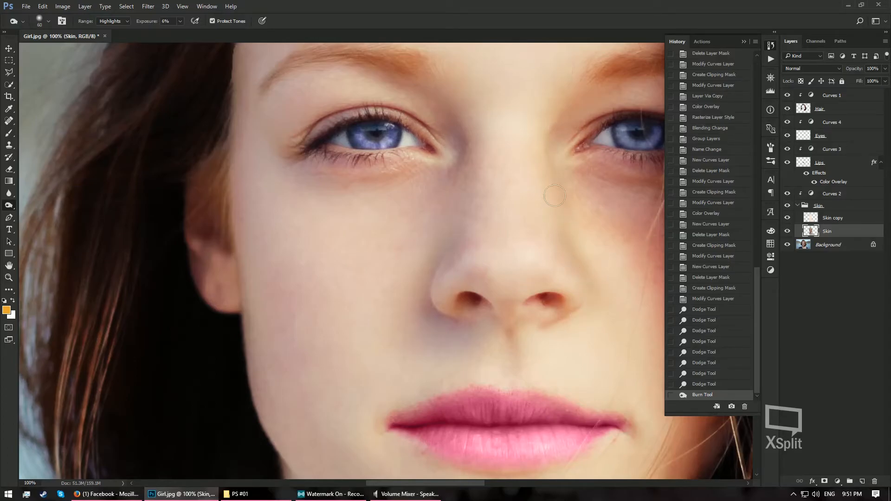
pyautogui.click(556, 165)
pyautogui.moveTo(543, 276)
pyautogui.mouseDown()
pyautogui.moveTo(388, 280)
pyautogui.moveTo(412, 194)
pyautogui.mouseUp()
pyautogui.scroll(-2, 417, 336)
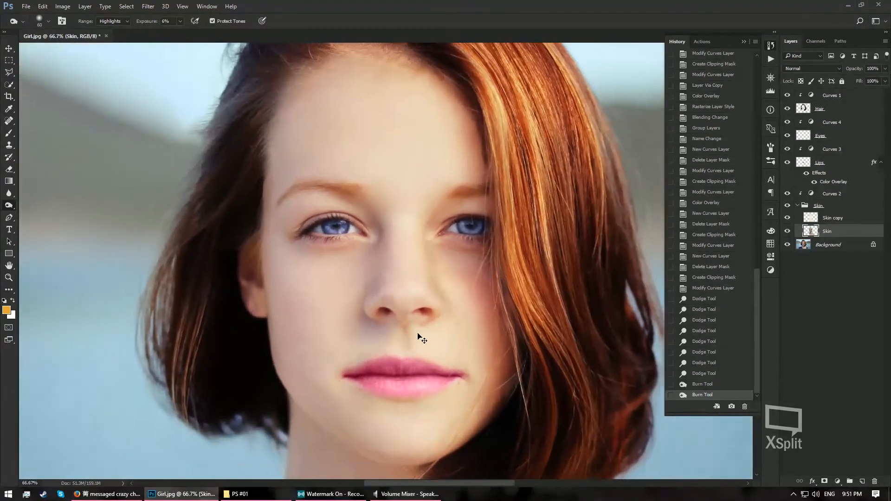
# Set the Burn range to Midtones, enlarge the brush slightly and darken the face contour from the visible ear down the jaw.
pyautogui.hotkey('ctrl', '+')
pyautogui.moveTo(339, 338)
pyautogui.mouseDown()
pyautogui.moveTo(381, 176)
pyautogui.moveTo(419, 216)
pyautogui.moveTo(397, 195)
pyautogui.mouseUp()
pyautogui.hotkey('ctrl', '+')
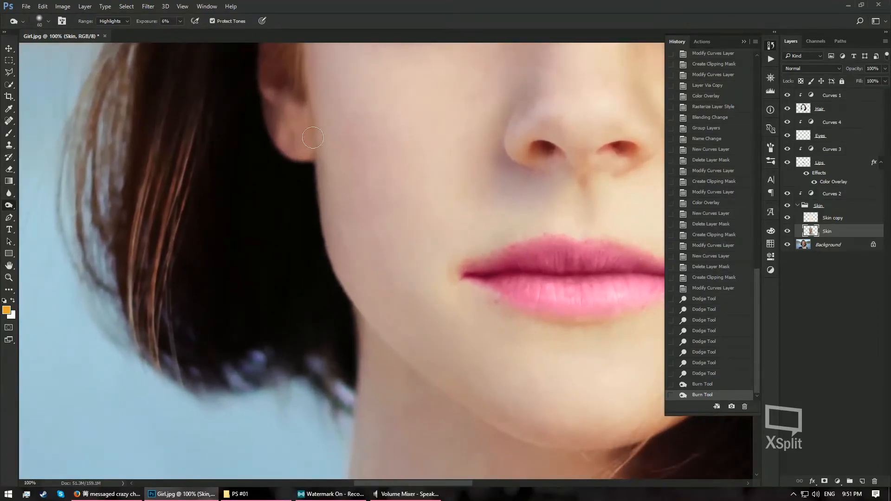
pyautogui.press(']')
pyautogui.press(']')
pyautogui.click(119, 21)
pyautogui.click(116, 34)
pyautogui.moveTo(324, 143); pyautogui.dragTo(329, 194)
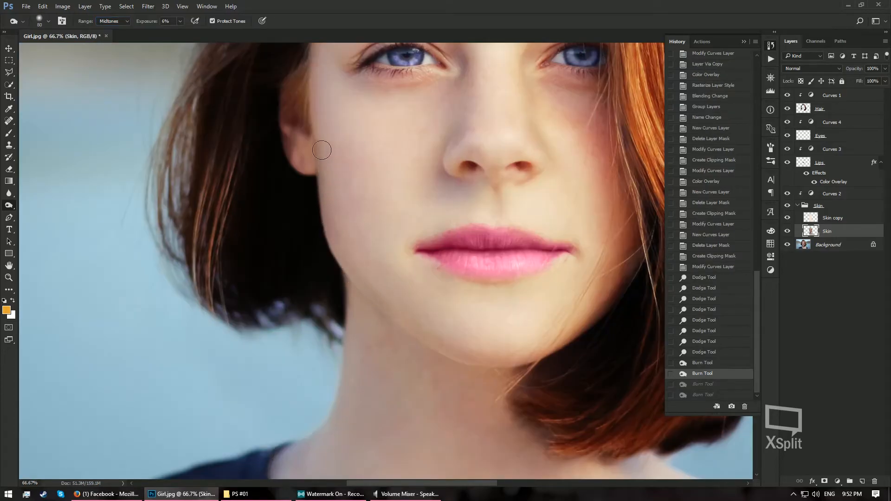
pyautogui.moveTo(320, 133)
pyautogui.mouseDown()
pyautogui.moveTo(339, 249)
pyautogui.moveTo(366, 302)
pyautogui.mouseUp()
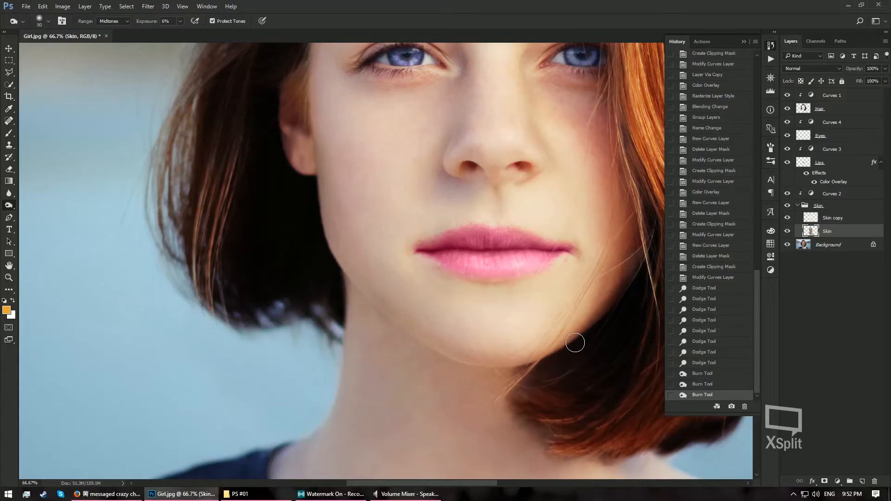
# Collapse the Skin group and add a Hue/Saturation adjustment layer above Curves 1.
pyautogui.scroll(-3, 473, 308)
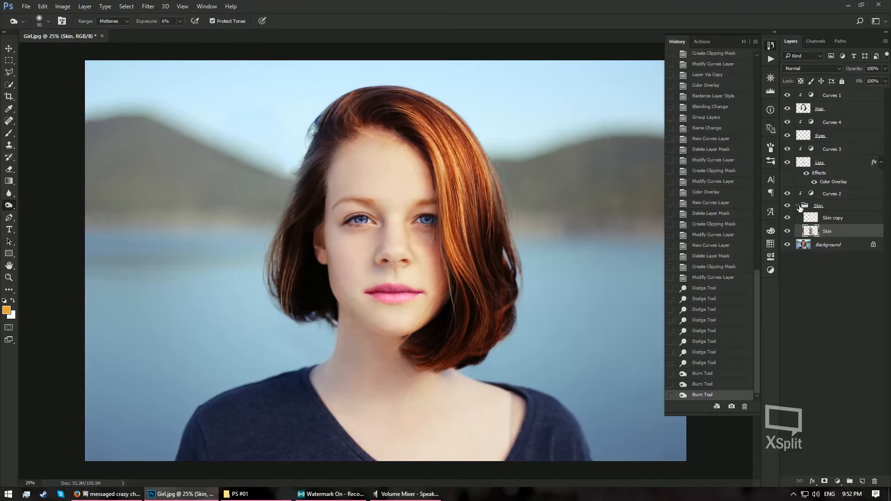
pyautogui.click(797, 205)
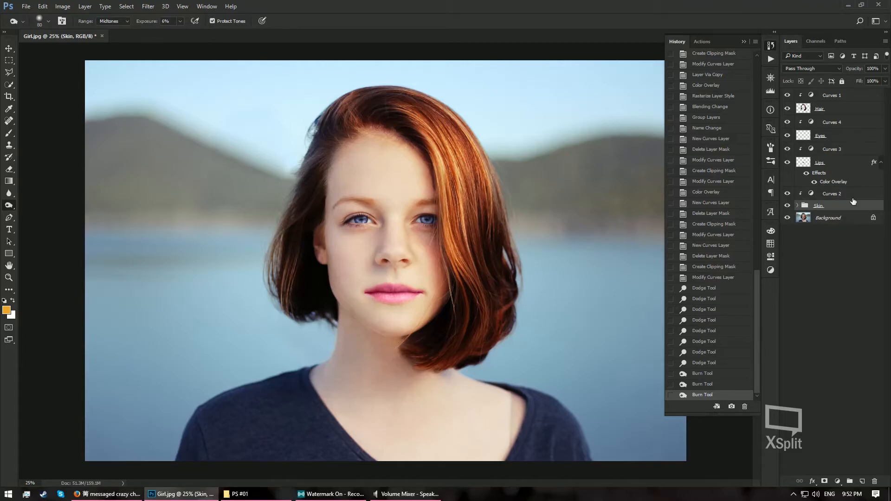
pyautogui.click(835, 112)
pyautogui.click(841, 96)
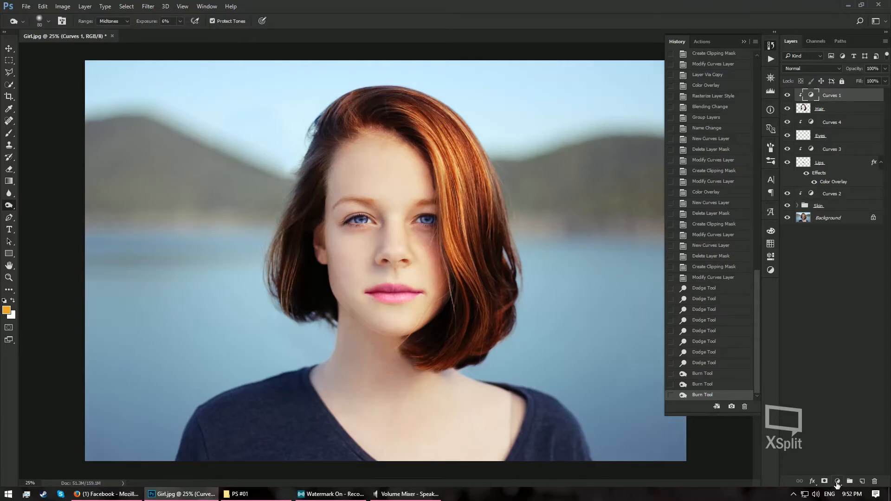
pyautogui.click(837, 482)
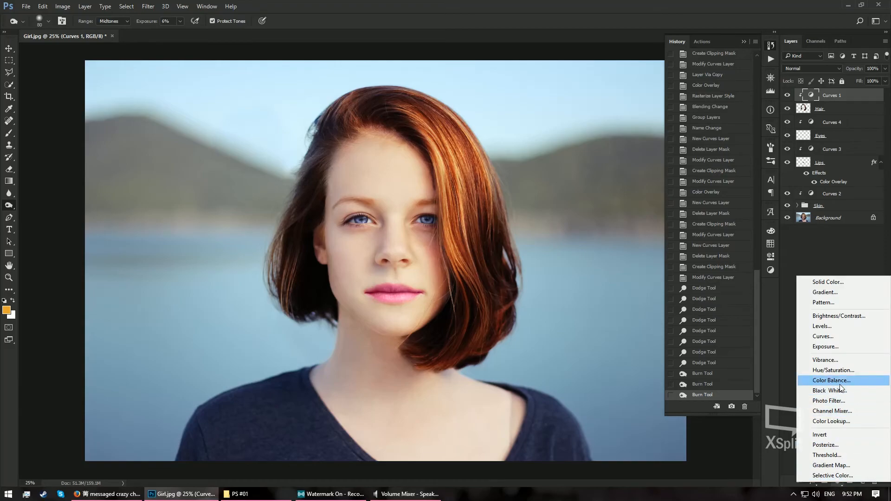
pyautogui.click(843, 371)
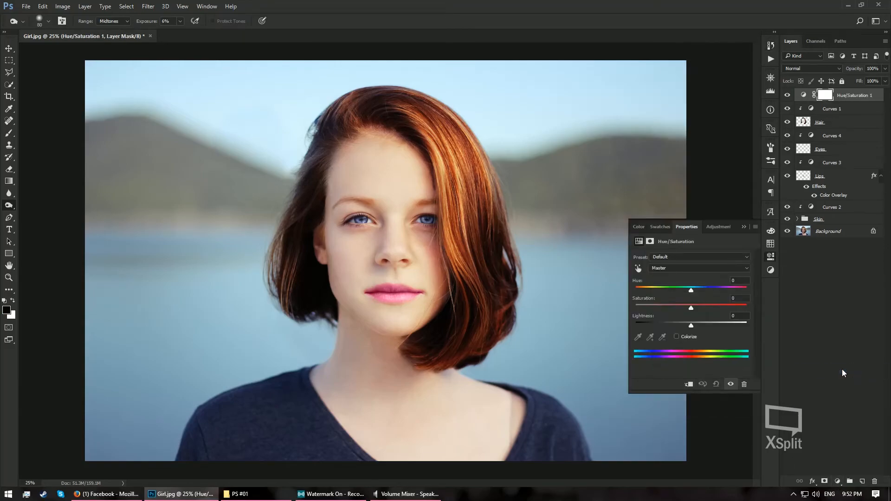
# Delete the Hue/Saturation layer's mask and clip the adjustment to the Hair layer.
pyautogui.rightClick(824, 98)
pyautogui.click(813, 119)
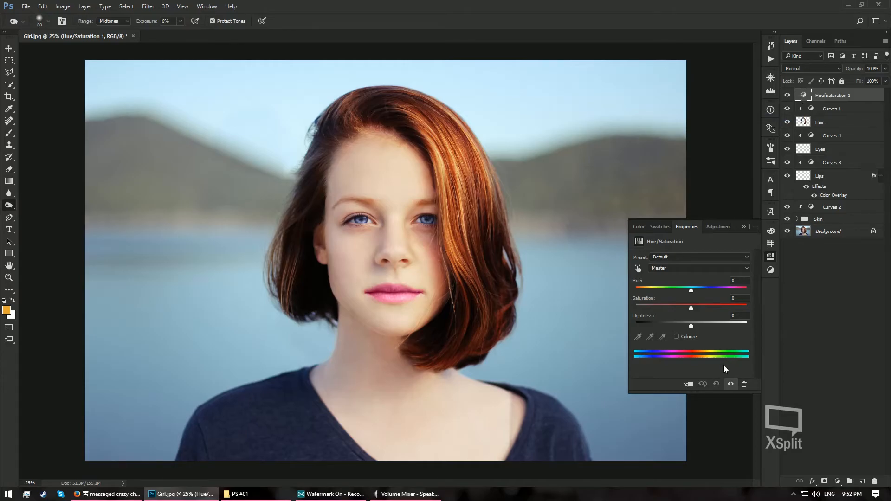
pyautogui.click(690, 385)
# Recolour the hair magenta-red by setting the Hue/Saturation 1 hue to about -40 and raising its saturation slightly.
pyautogui.click(840, 122)
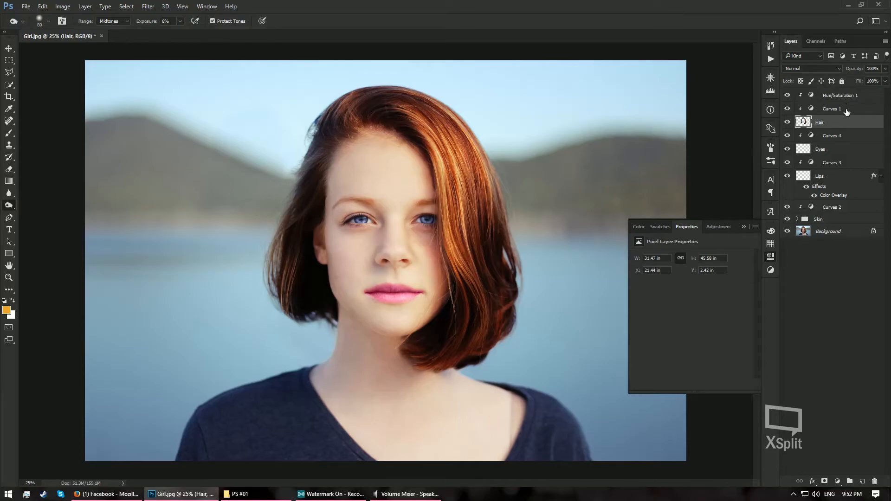
pyautogui.click(846, 111)
pyautogui.click(847, 97)
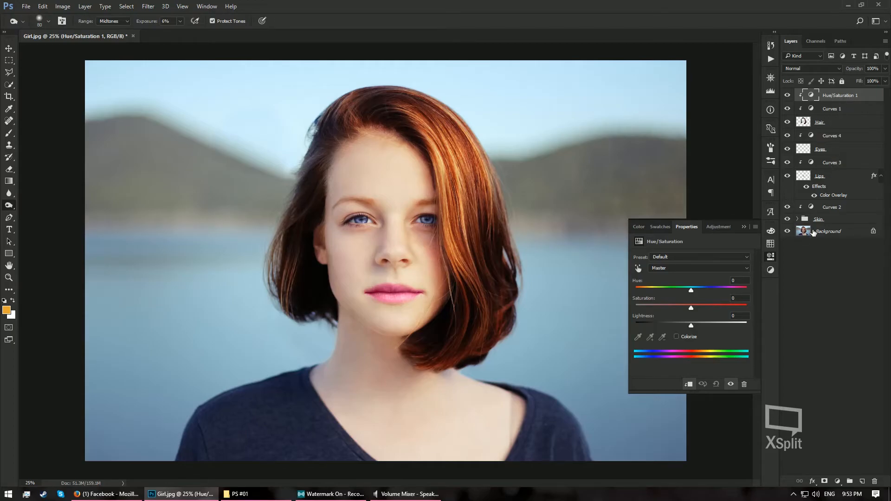
pyautogui.moveTo(691, 291); pyautogui.dragTo(670, 298)
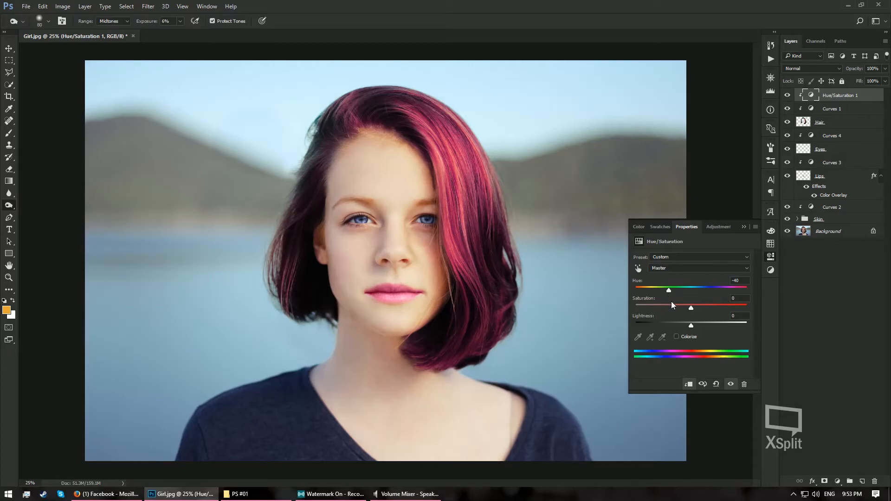
pyautogui.moveTo(691, 309)
pyautogui.mouseDown()
pyautogui.moveTo(712, 309)
pyautogui.moveTo(698, 307)
pyautogui.mouseUp()
pyautogui.click(743, 226)
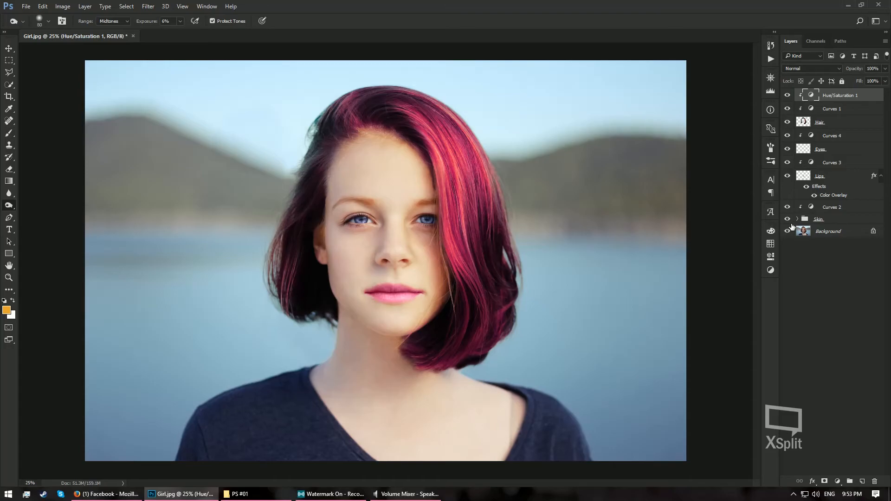
# Duplicate the Background layer and group the copy with all the layers above it.
pyautogui.click(826, 234)
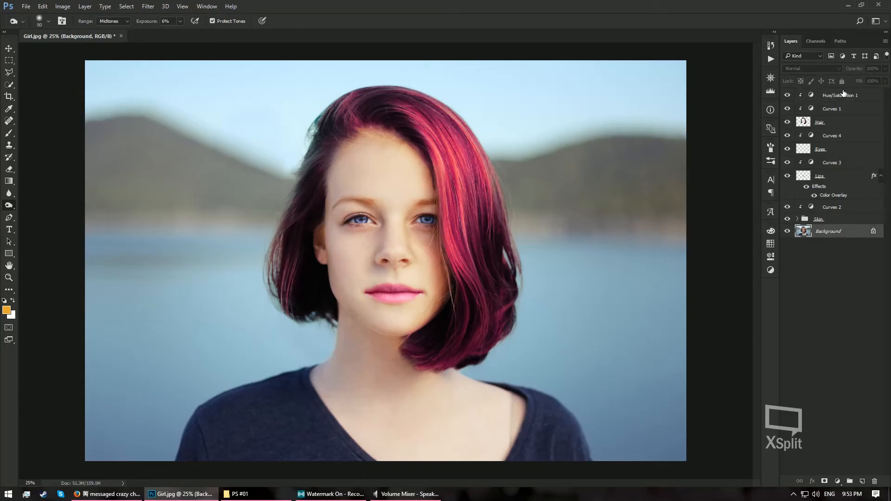
pyautogui.click(836, 251)
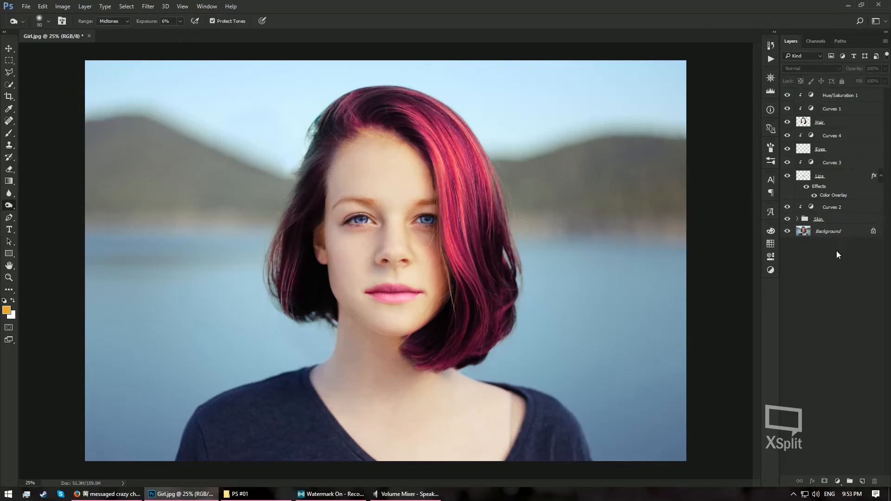
pyautogui.click(845, 234)
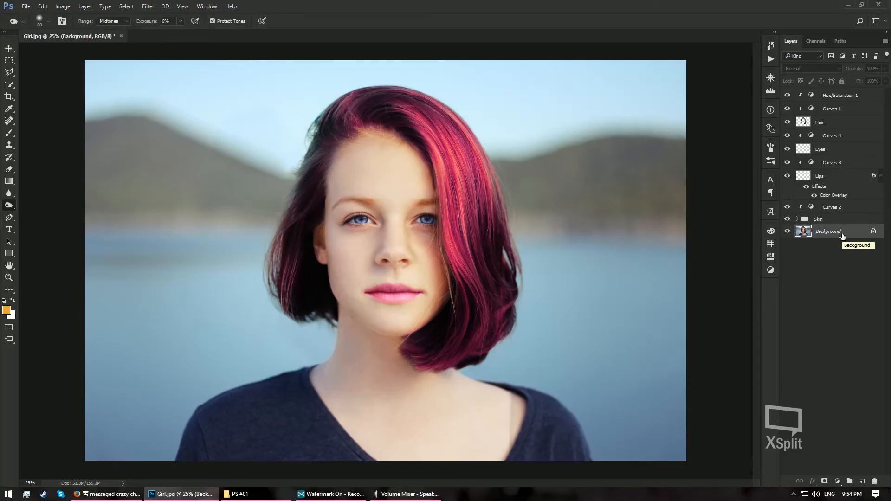
pyautogui.hotkey('ctrl', 'j')
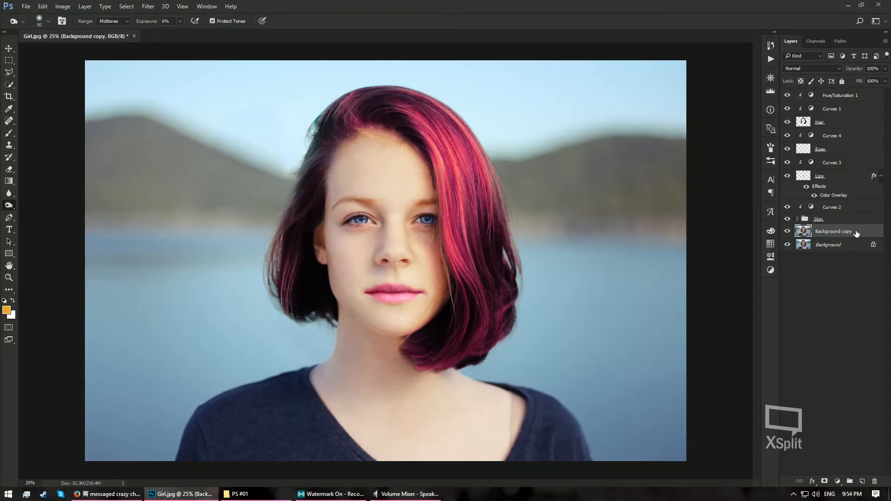
pyautogui.keyDown('shift'); pyautogui.click(856, 95); pyautogui.keyUp('shift')
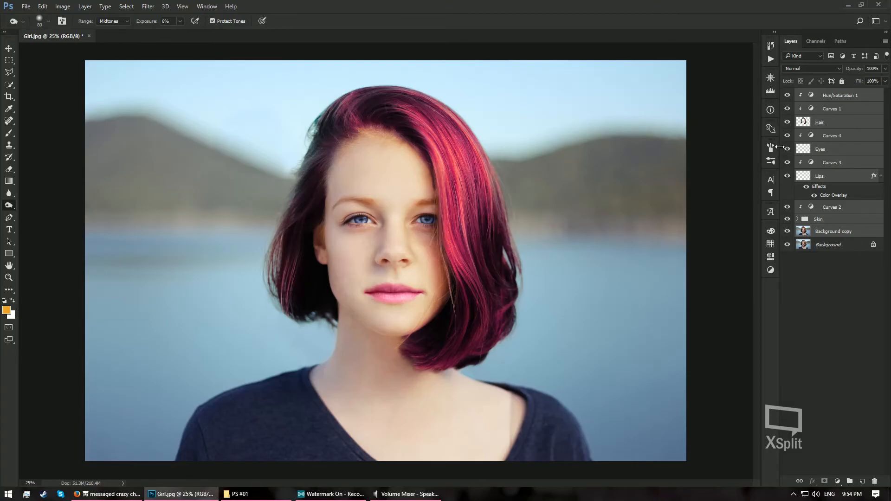
pyautogui.hotkey('ctrl', 'g')
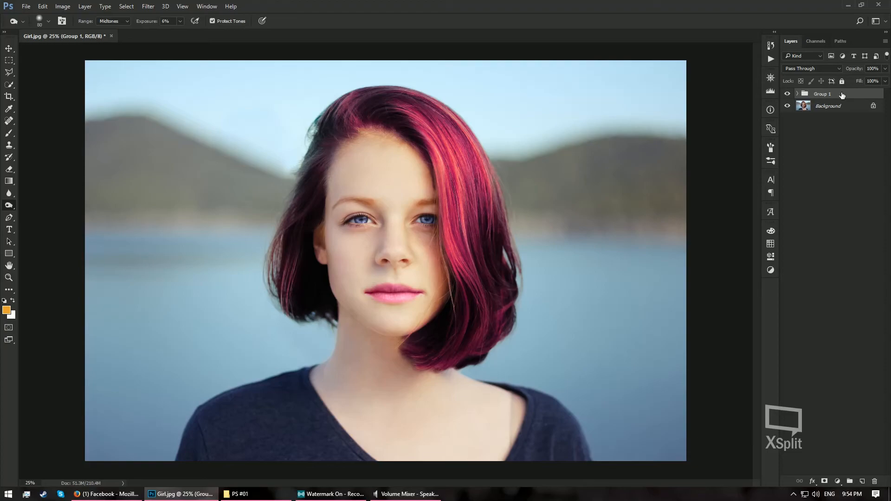
# Duplicate Group 1 and fully lock the original group.
pyautogui.hotkey('ctrl', 'j')
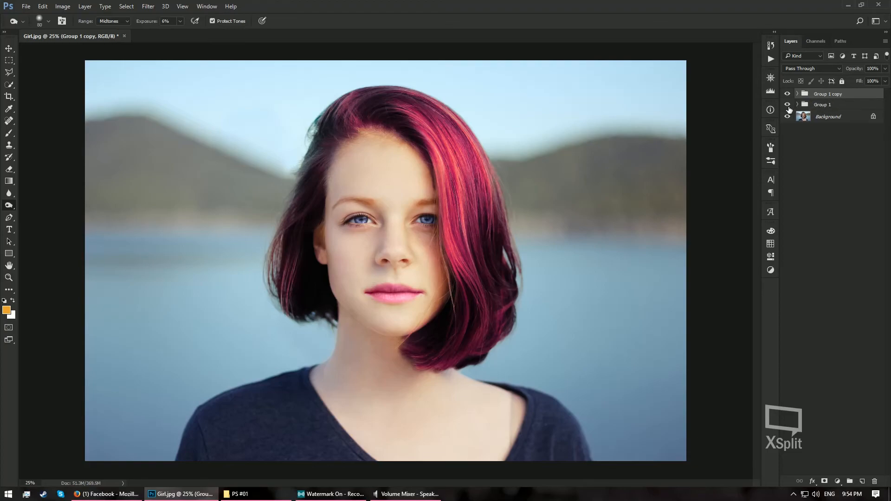
pyautogui.click(823, 106)
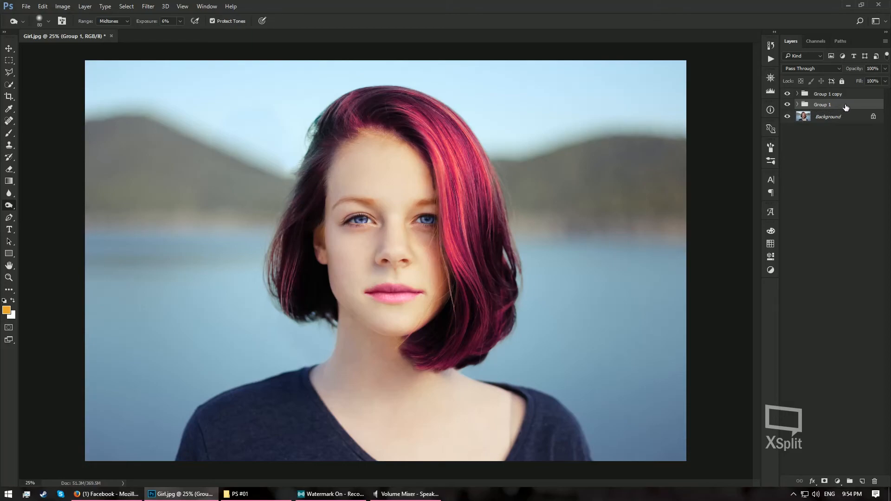
pyautogui.click(842, 82)
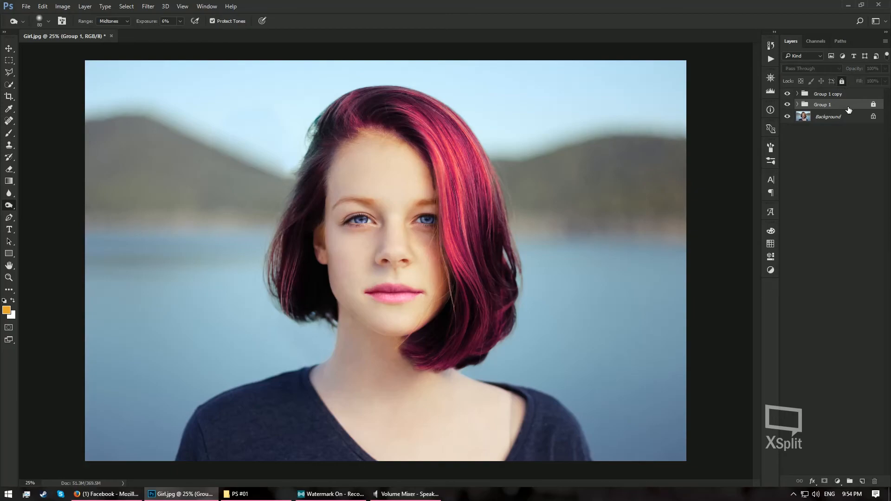
# Merge the Group 1 copy into a single layer and hide both Group 1 and the Background layer.
pyautogui.click(847, 95)
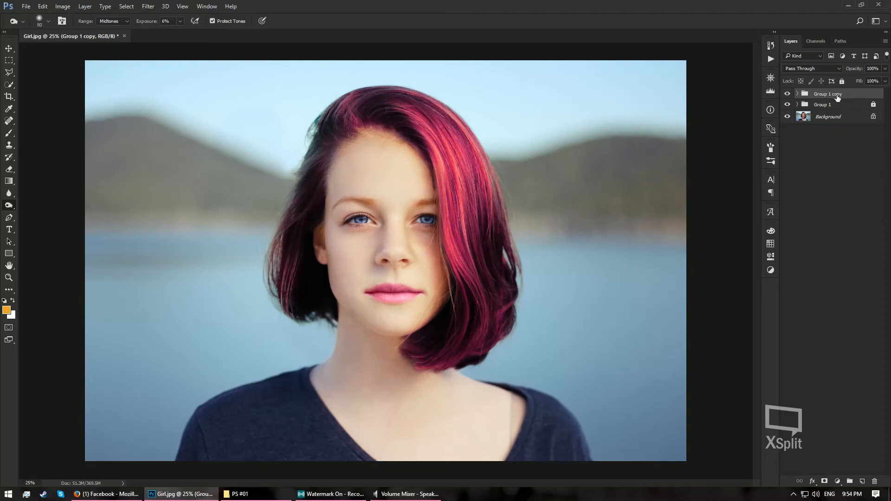
pyautogui.rightClick(848, 96)
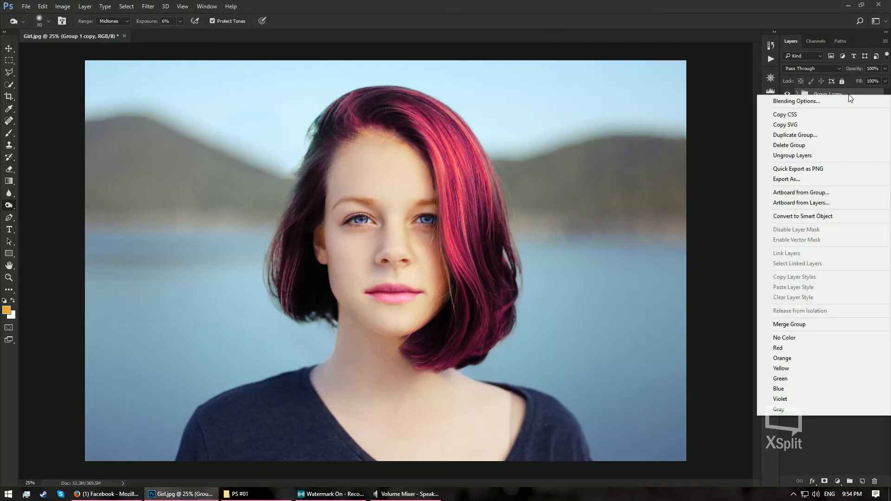
pyautogui.click(792, 325)
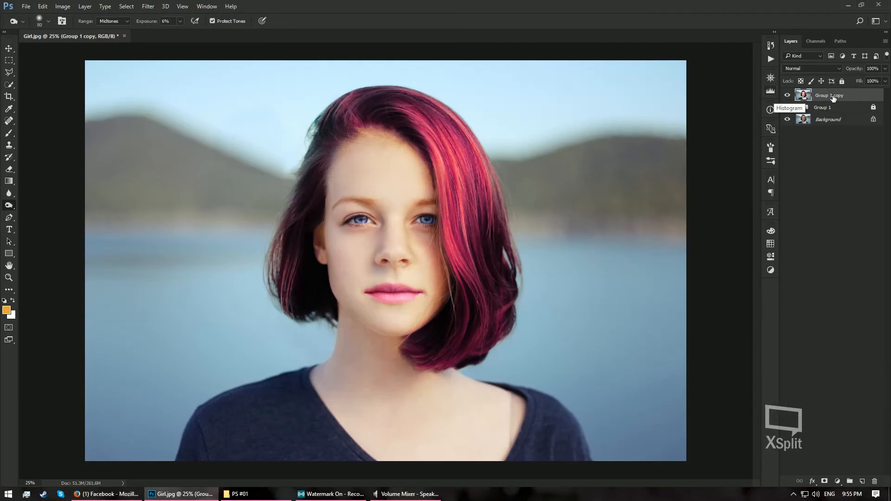
pyautogui.click(829, 165)
pyautogui.click(787, 108)
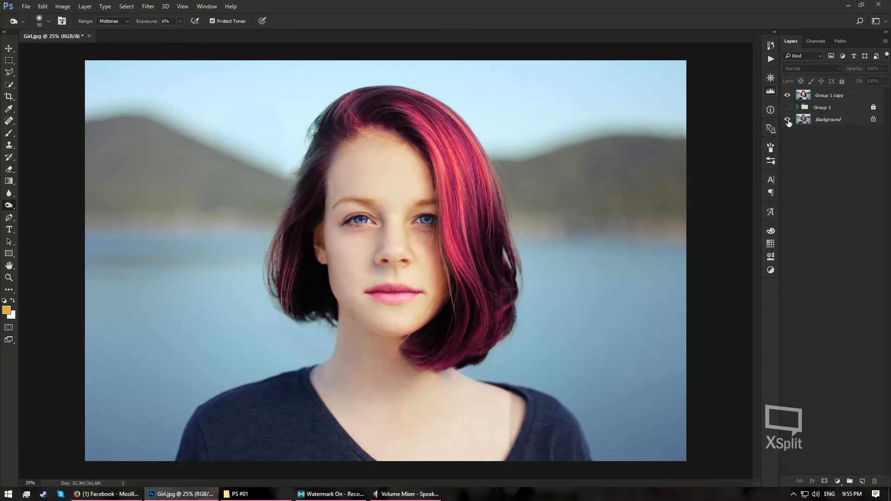
pyautogui.click(787, 120)
# Rename the merged Group 1 copy layer to FINAL and fully lock it.
pyautogui.click(848, 97)
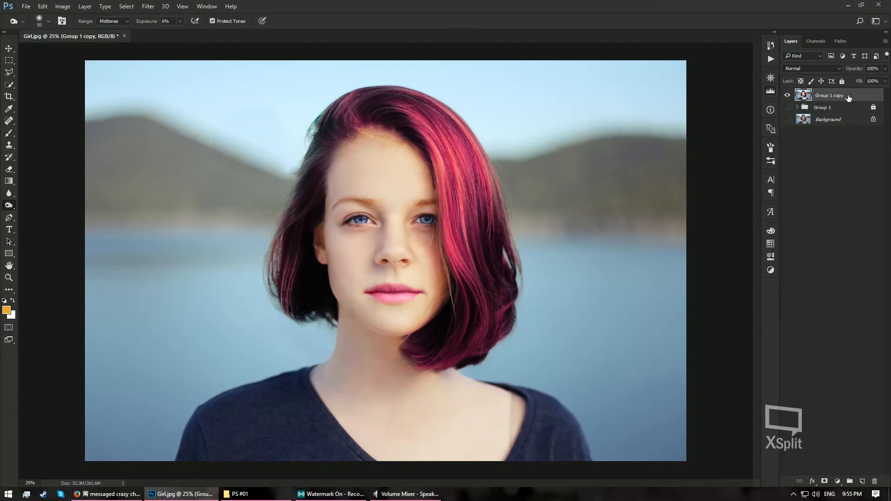
pyautogui.doubleClick(837, 96)
pyautogui.write('FINAL')
pyautogui.press('Return')
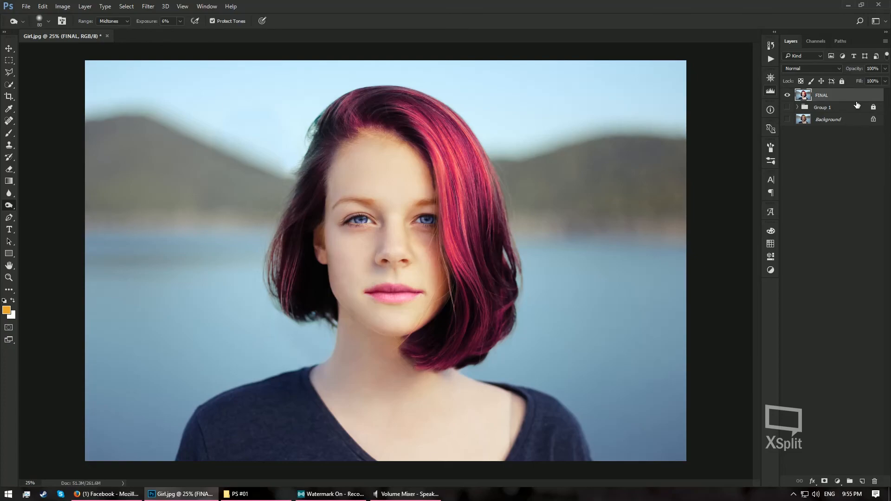
pyautogui.click(843, 81)
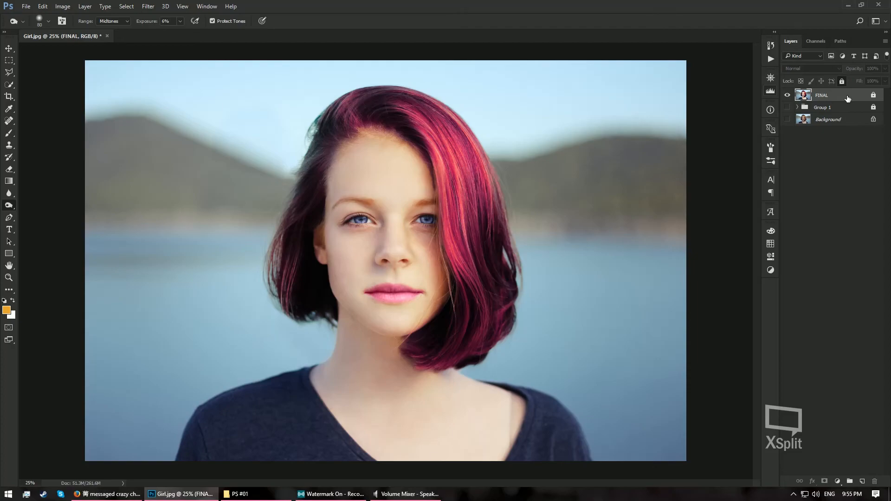
# Duplicate the FINAL layer and rename the copy Pointilize.
pyautogui.hotkey('ctrl', 'j')
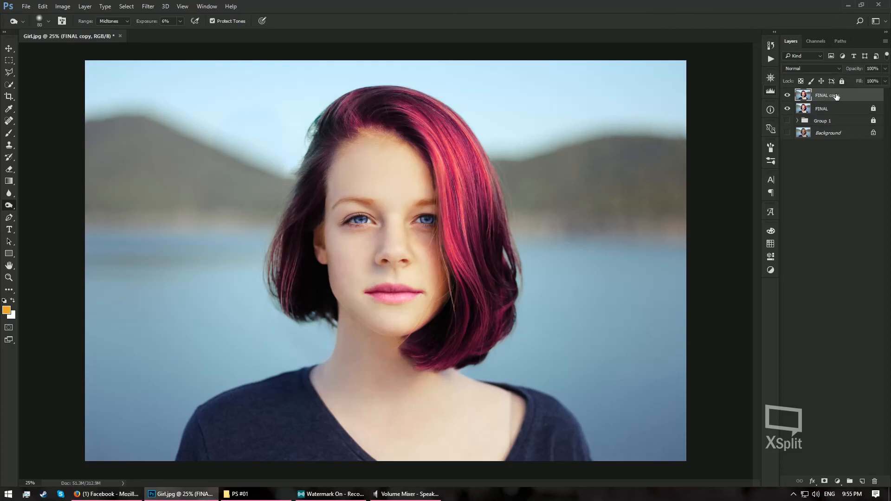
pyautogui.doubleClick(833, 96)
pyautogui.write('Pointilize')
pyautogui.press('Return')
# Apply the Pointillize filter with a cell size of 3 to the Pointilize layer and set its blend mode to Multiply.
pyautogui.click(147, 7)
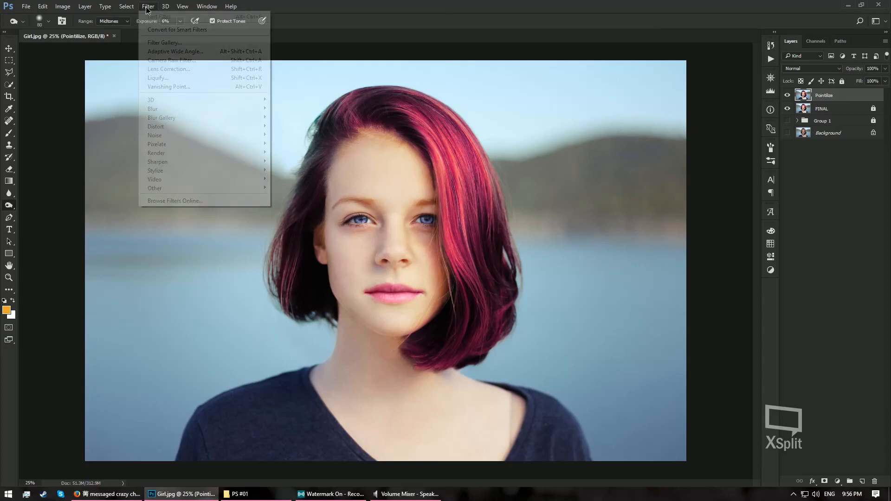
pyautogui.moveTo(204, 144)
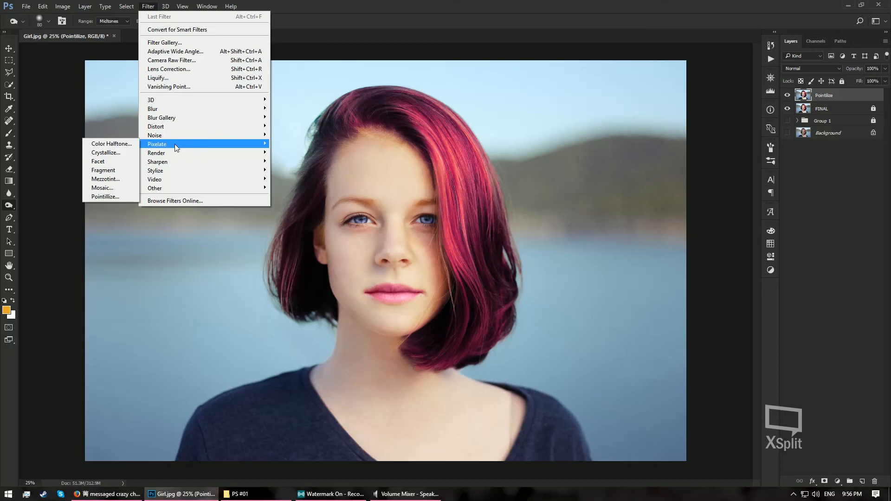
pyautogui.click(123, 197)
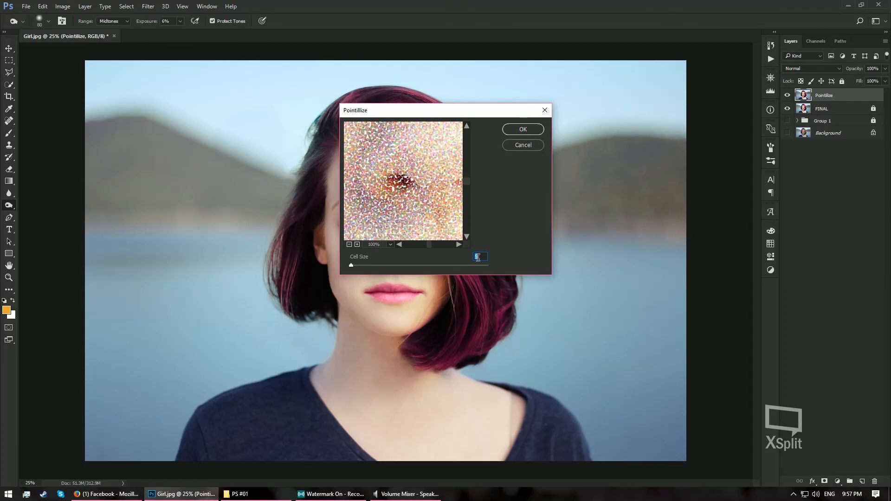
pyautogui.press('Down')
pyautogui.press('Down')
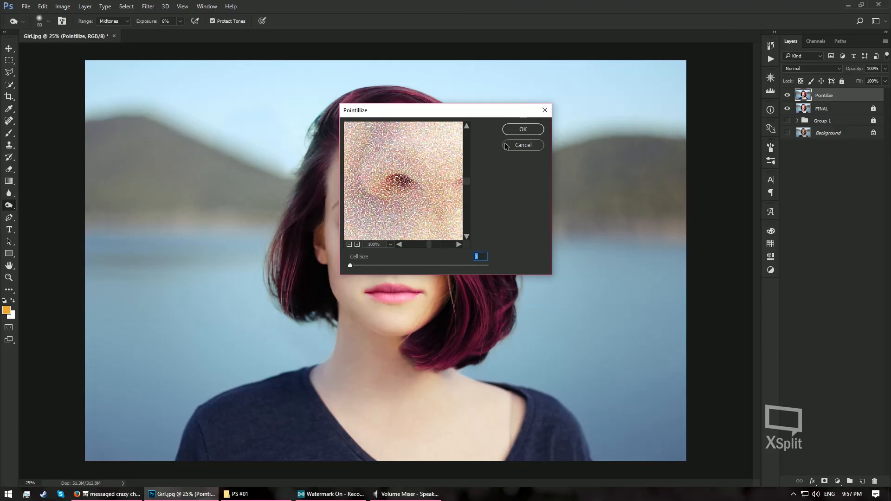
pyautogui.click(513, 130)
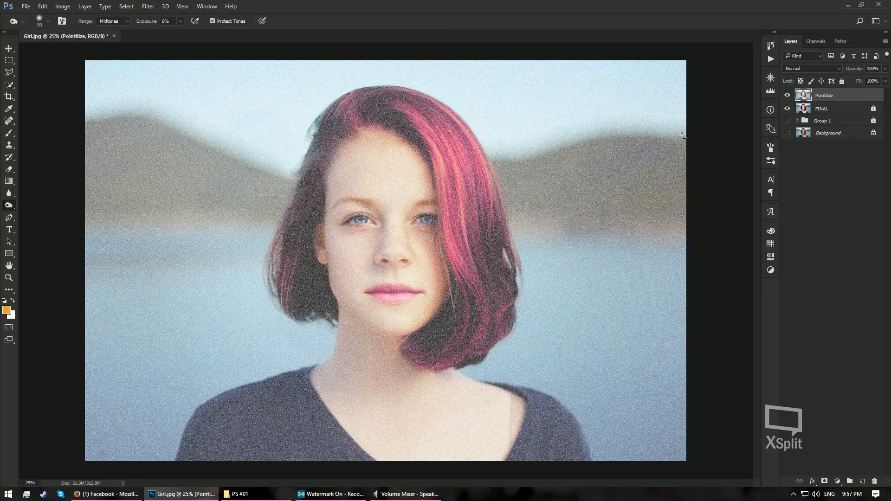
pyautogui.click(823, 68)
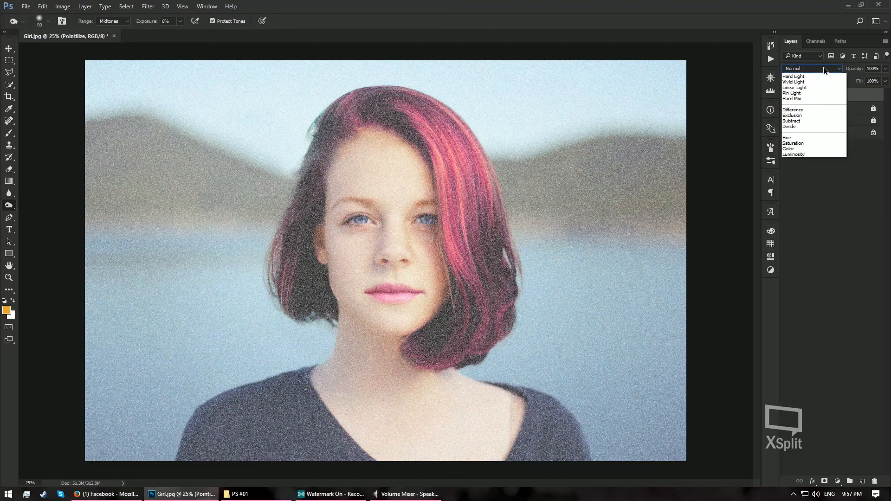
pyautogui.click(813, 98)
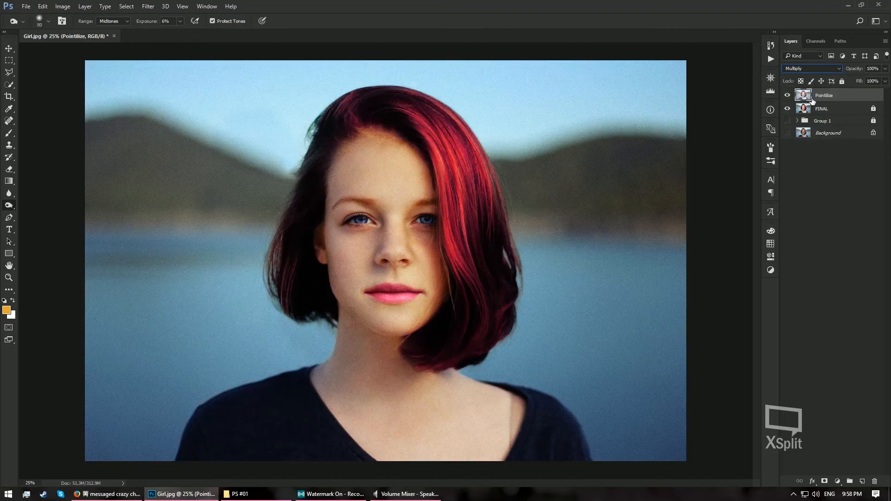